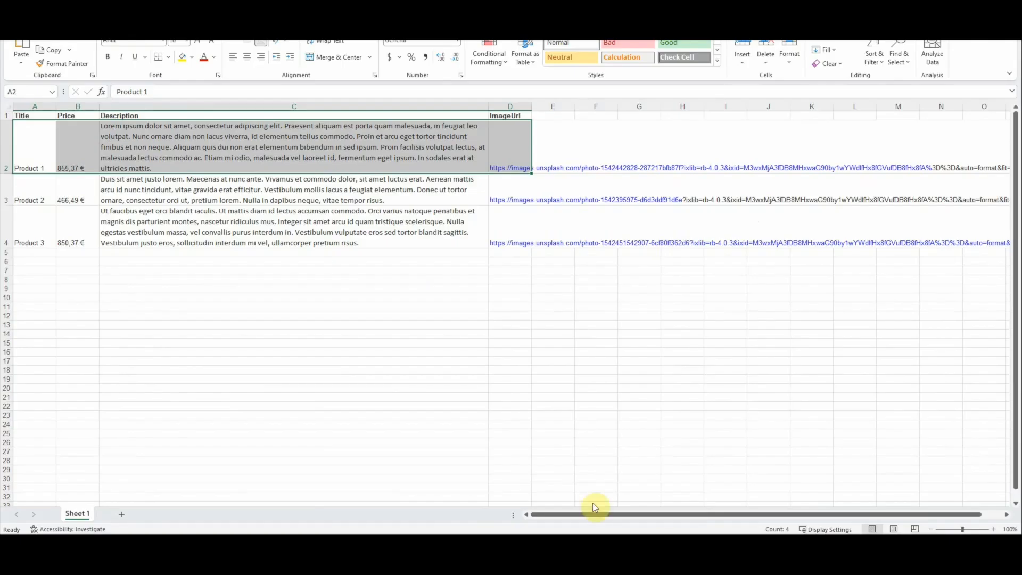
Step: Examine the header row and first product row of the Excel sheet, and the product pages of Products.pdf
left_click(25, 115)
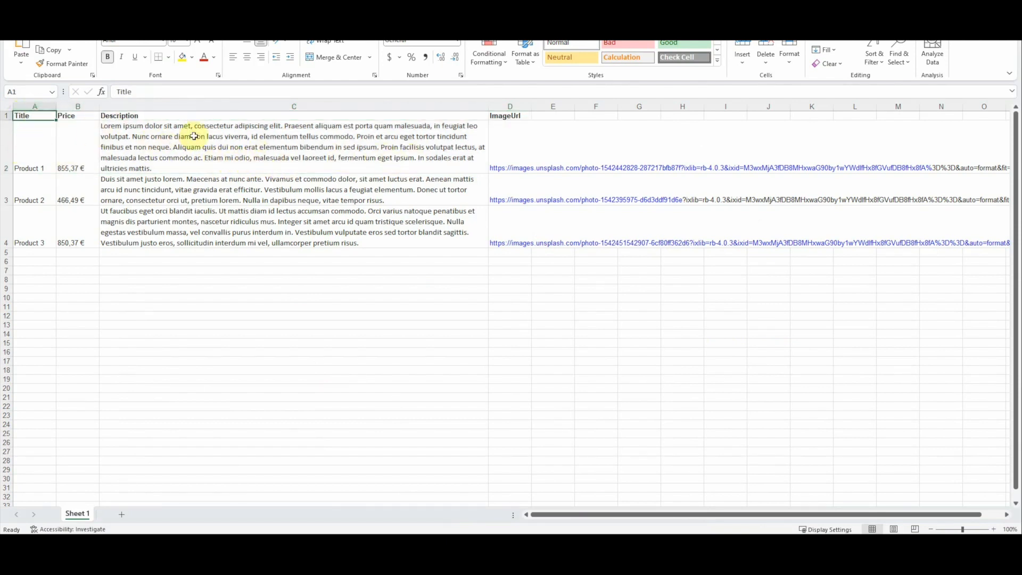
left_click_drag(39, 145, 510, 144)
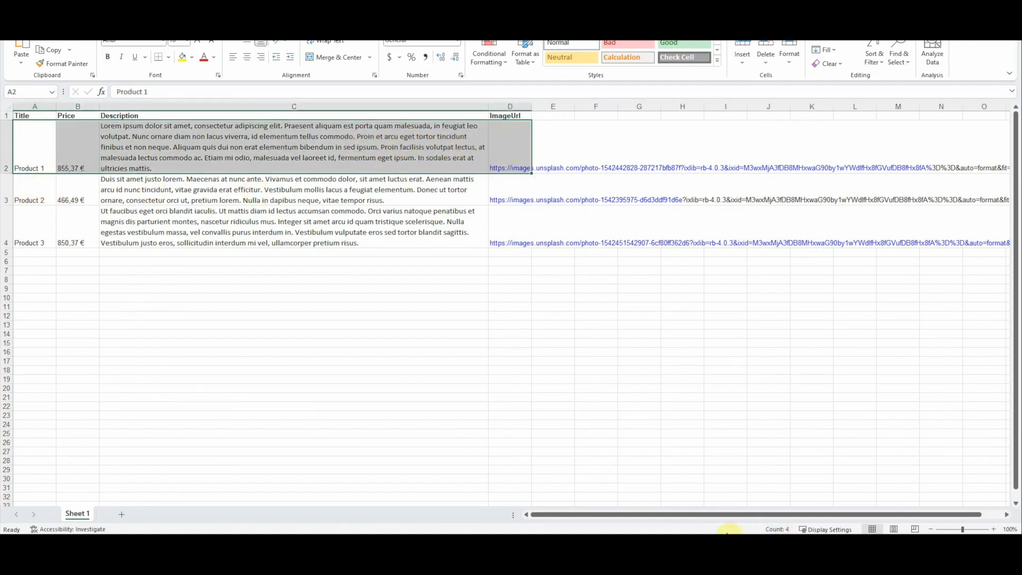
mouse_move(710, 554)
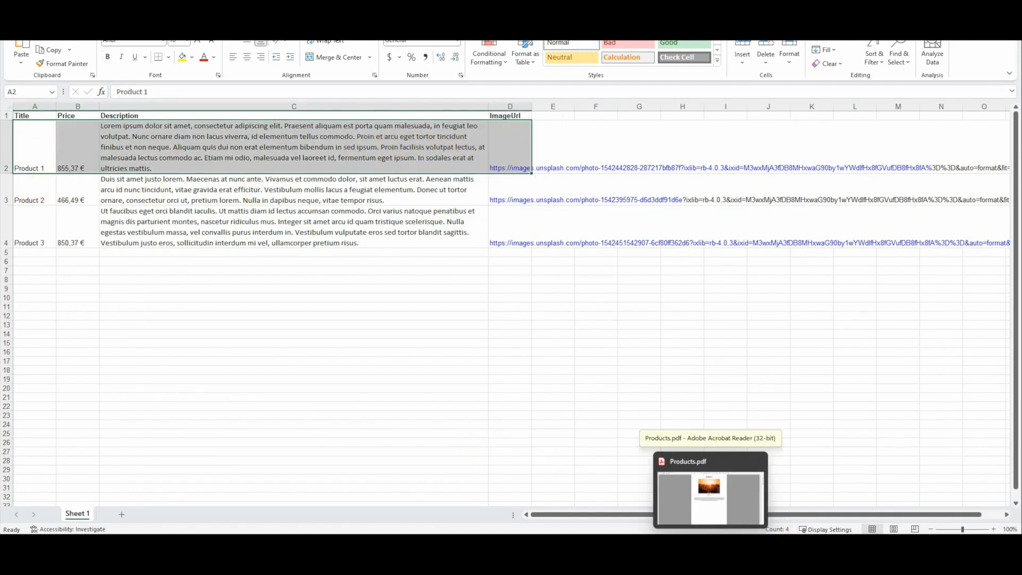
left_click(710, 554)
scroll(483, 180, "down", 2)
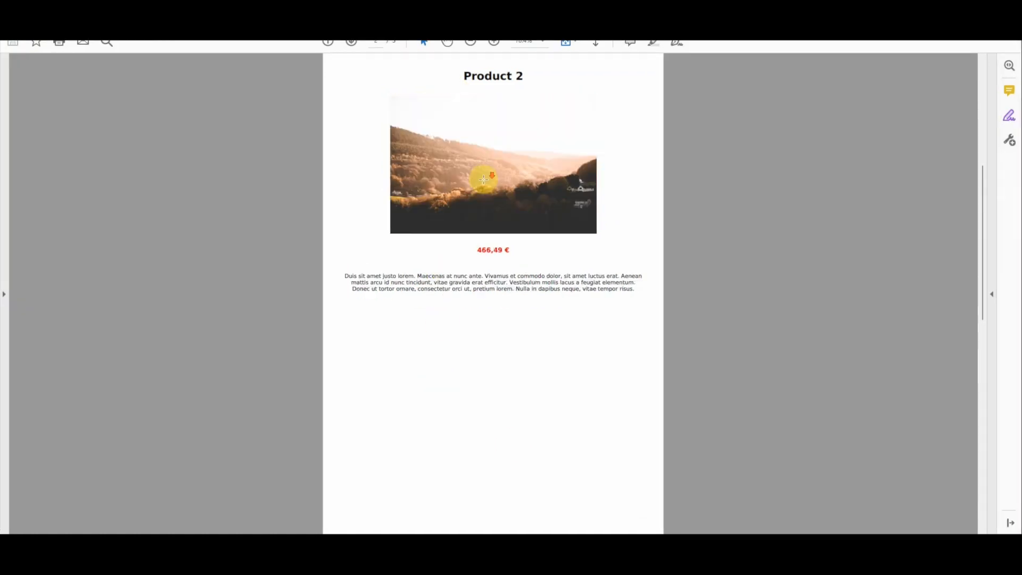
scroll(478, 186, "down", 2)
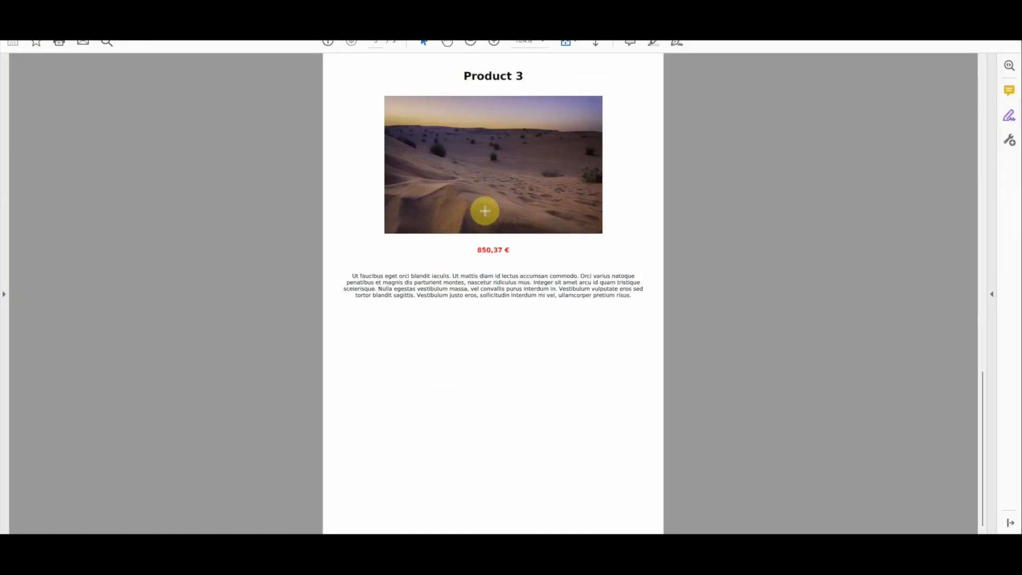
scroll(488, 215, "up", 4)
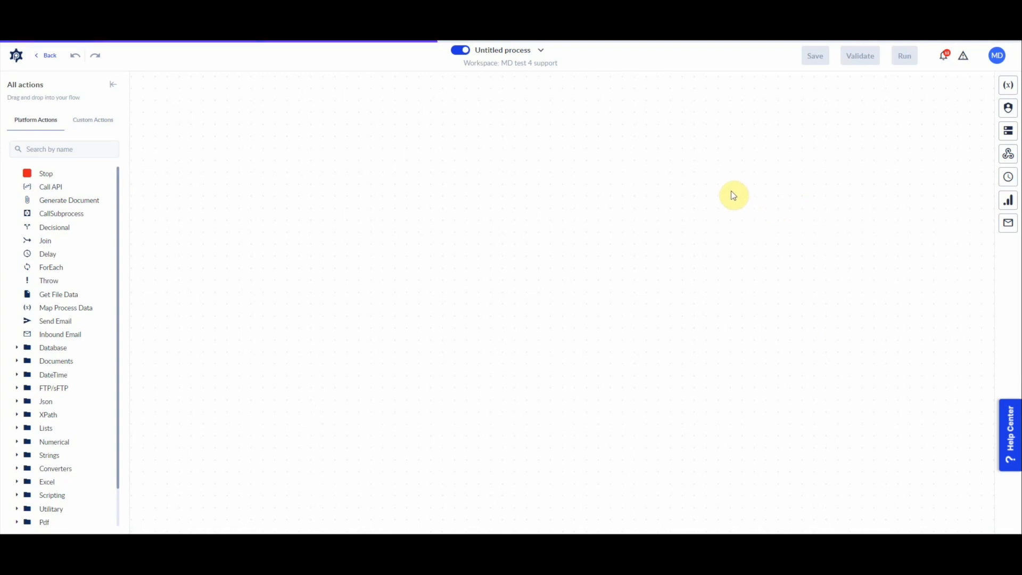
Step: Rename the untitled process as "Import excel products to pdf"
left_click(503, 49)
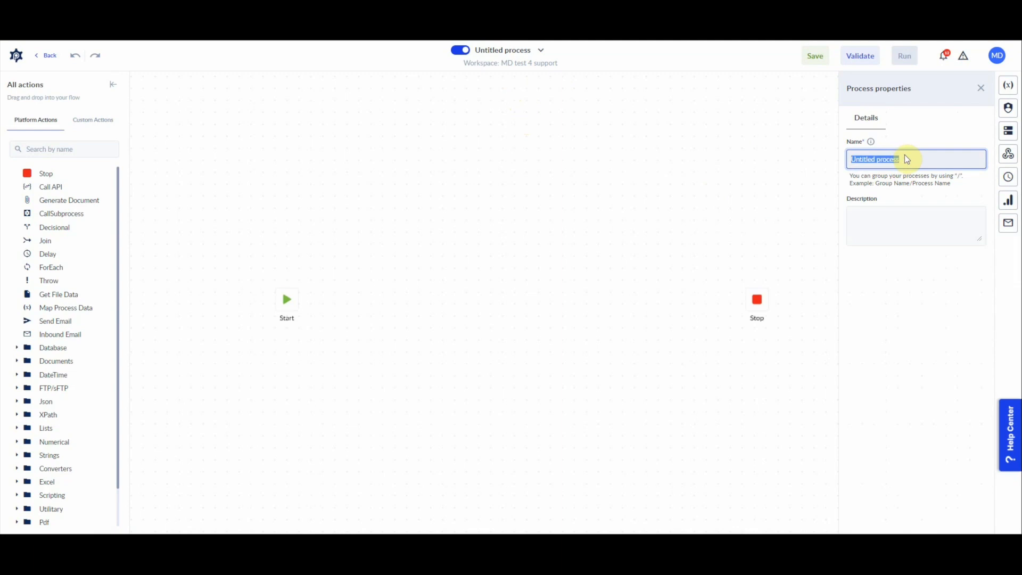
type("Import e")
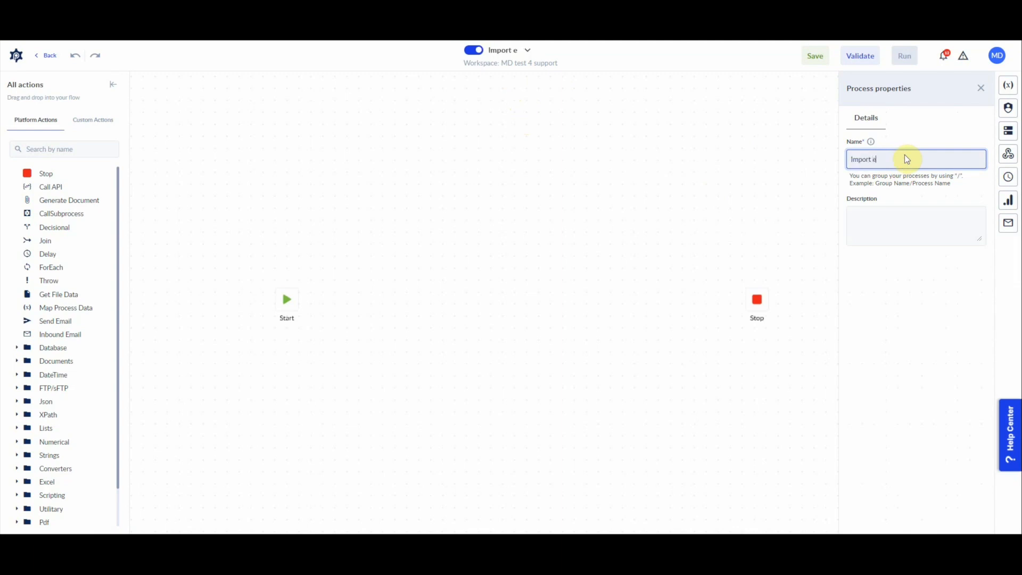
type("xcel products")
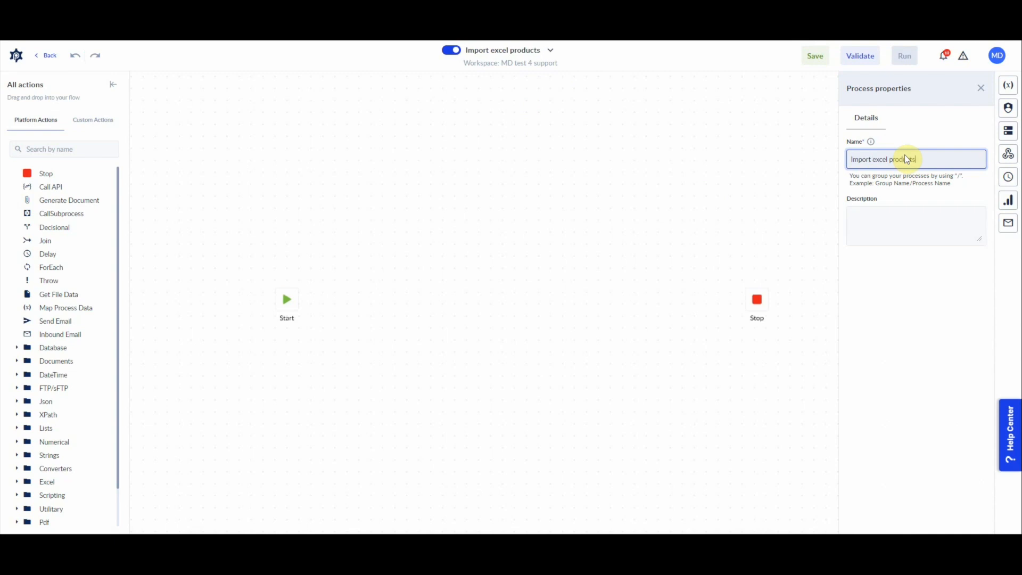
type(" to pdf")
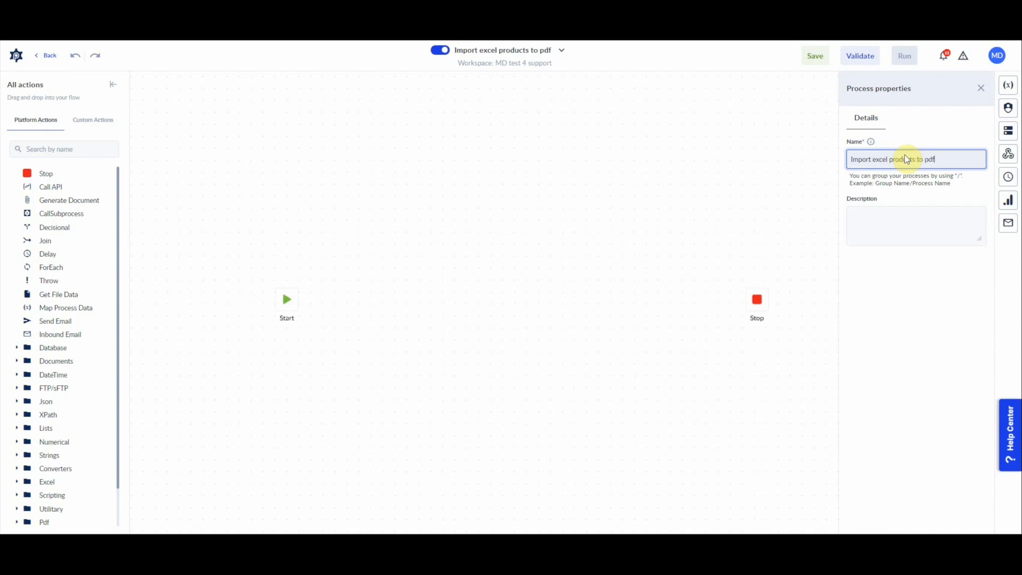
left_click(487, 256)
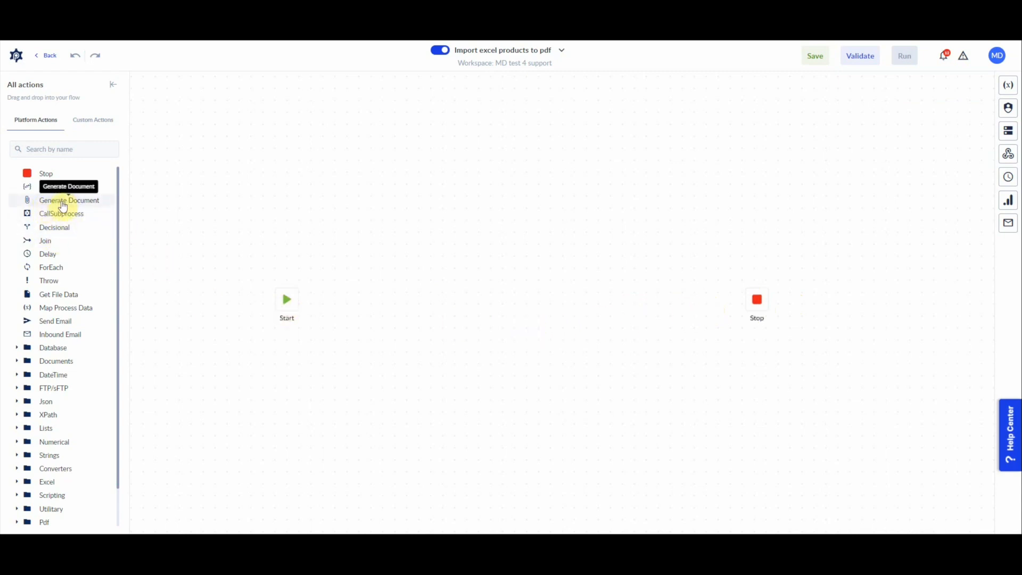
Step: Add a Get File Data action after Start and connect it to a new ForEach loop
left_click_drag(63, 300, 343, 300)
scroll(336, 300, "up", 5)
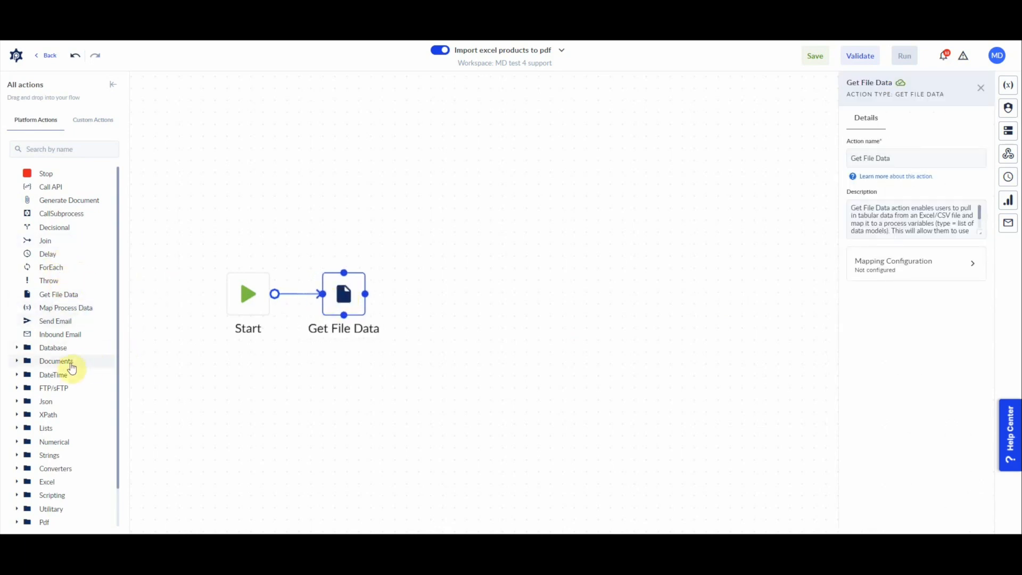
left_click_drag(54, 274, 474, 290)
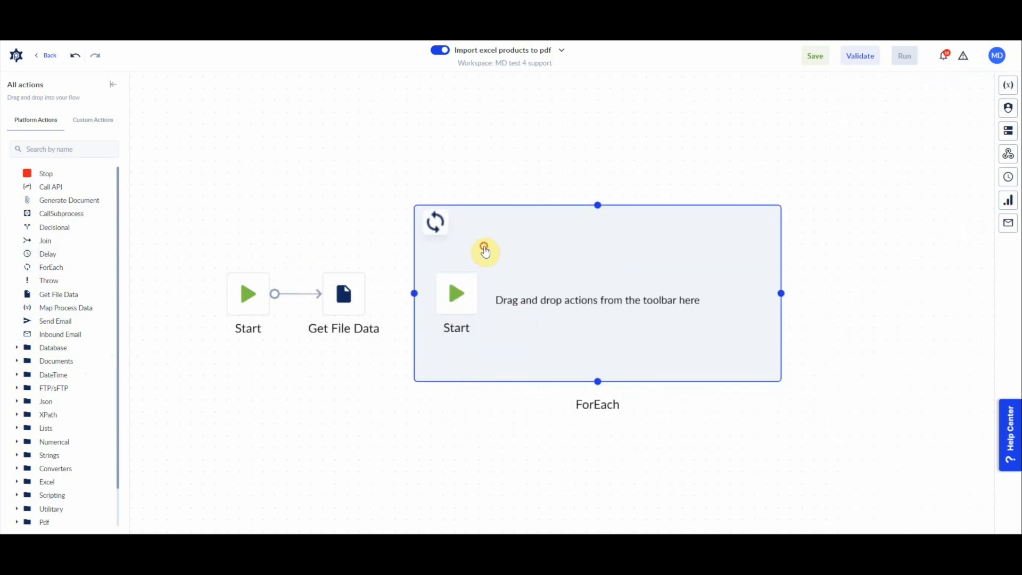
left_click_drag(365, 294, 437, 306)
left_click_drag(538, 309, 548, 311)
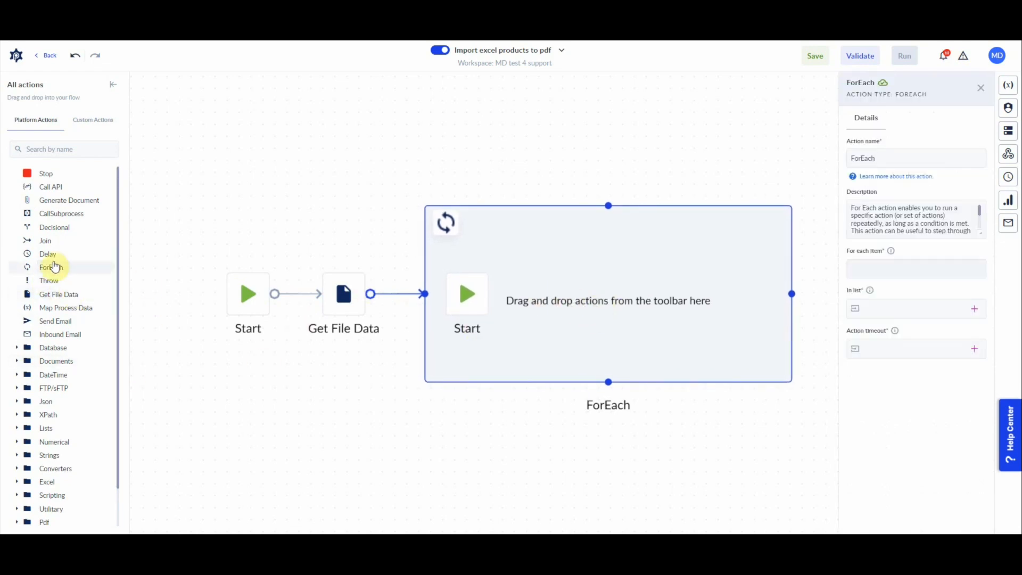
Step: Add a Generate Document action after the ForEach loop's inner Start and widen the loop container
left_click_drag(45, 206, 533, 293)
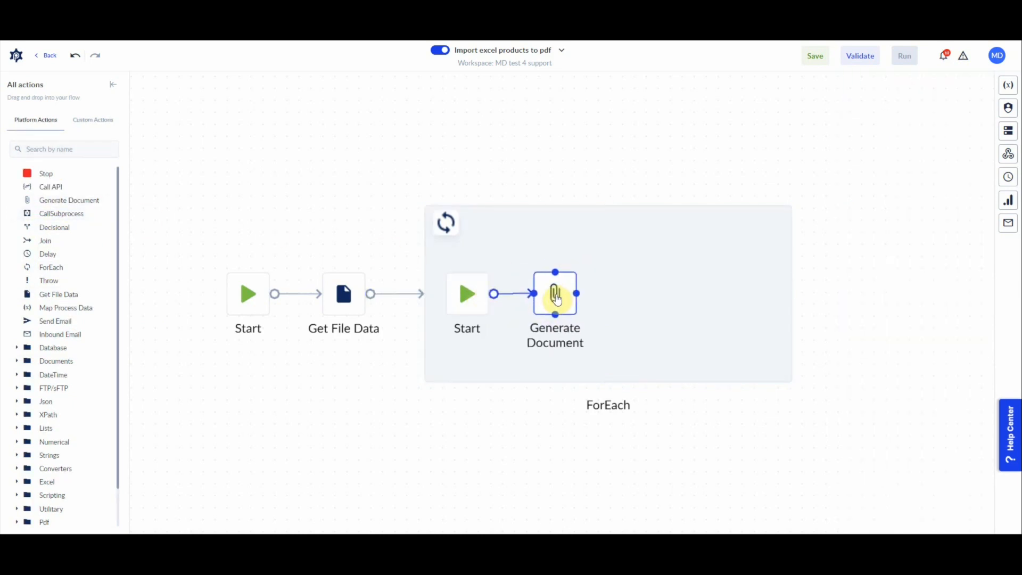
left_click(556, 299)
left_click_drag(738, 436, 495, 438)
left_click(469, 314)
left_click_drag(554, 274, 708, 282)
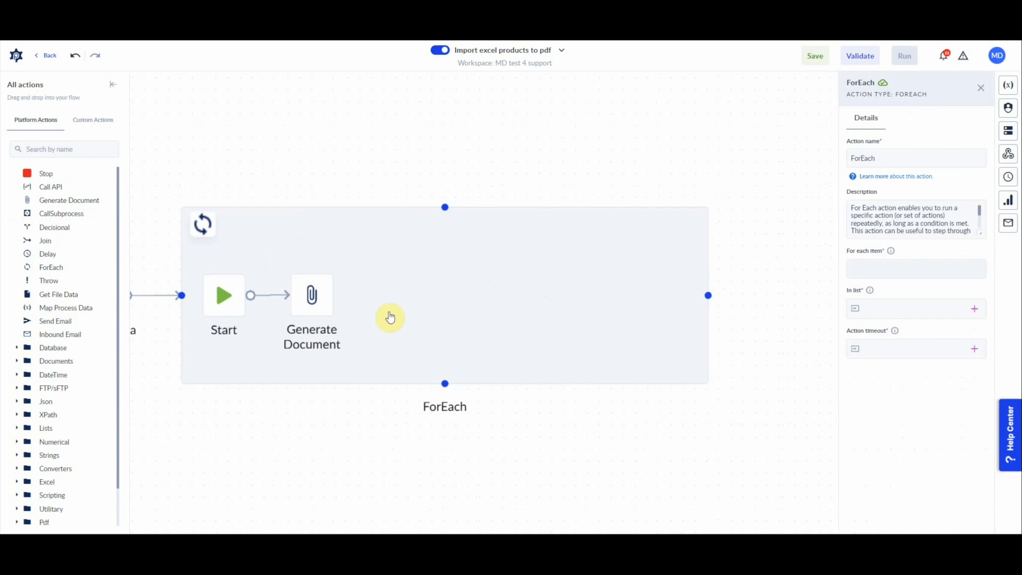
Step: Add a Decisional action inside the ForEach loop and connect Generate Document to it
left_click(310, 296)
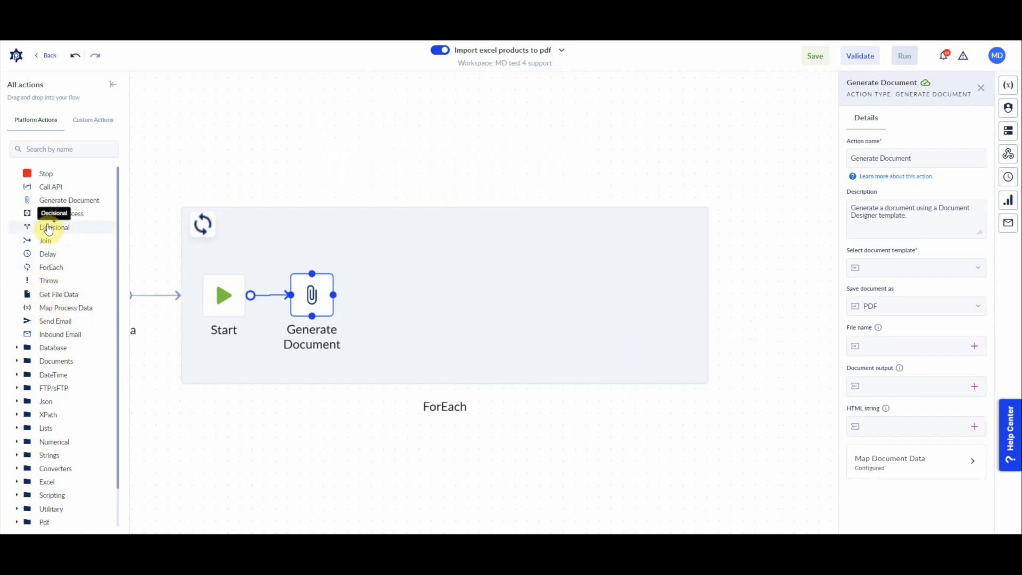
left_click_drag(223, 255, 431, 297)
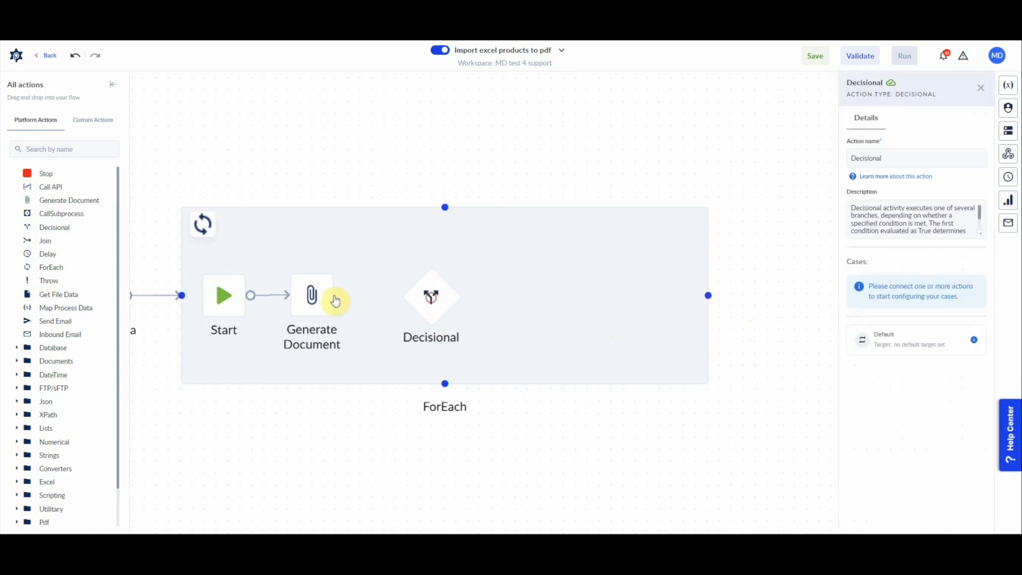
left_click_drag(333, 297, 429, 297)
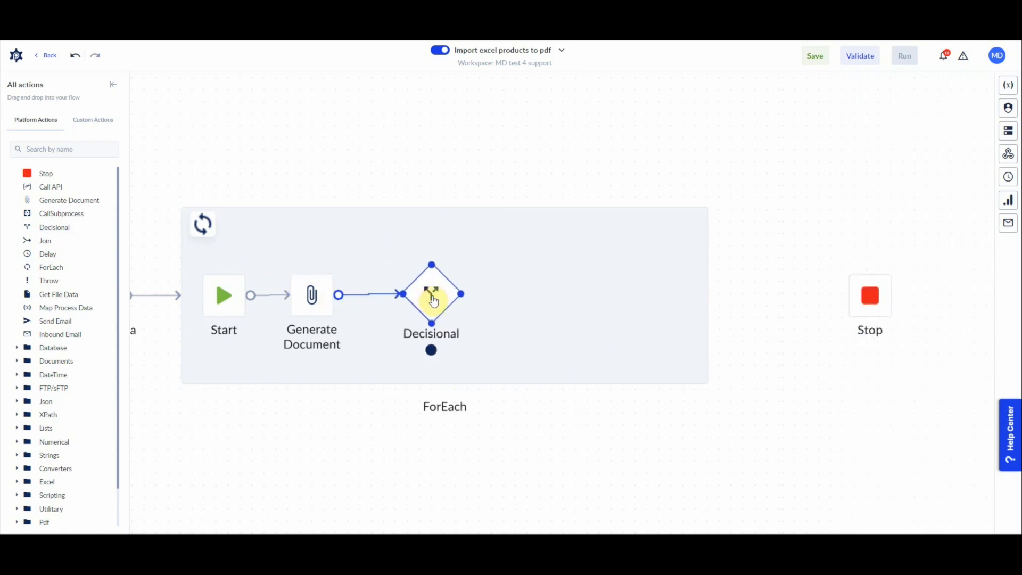
left_click(438, 301)
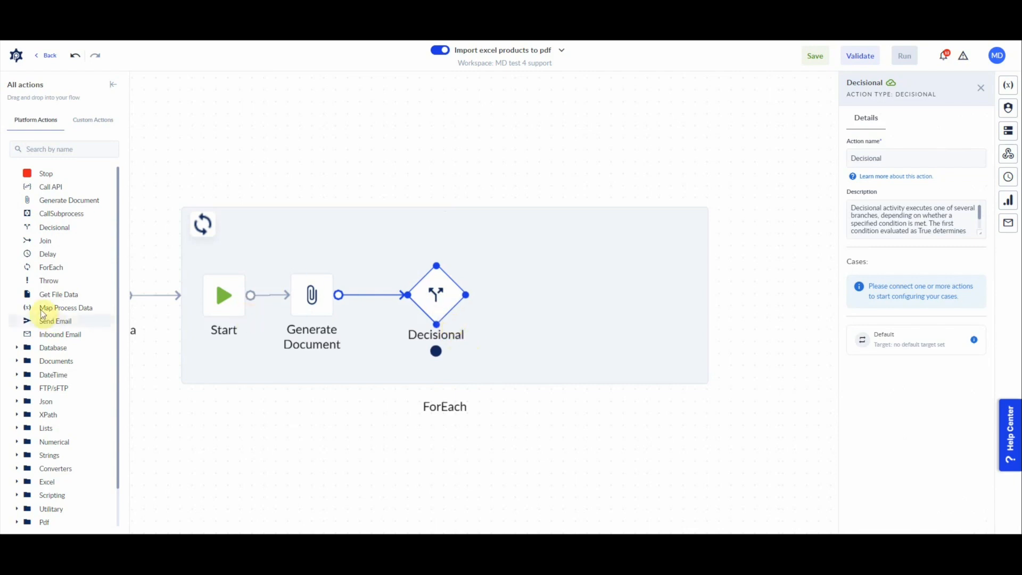
Step: Add a Map Process Data action inside the loop and connect it as the Decisional action's first case
left_click(313, 294)
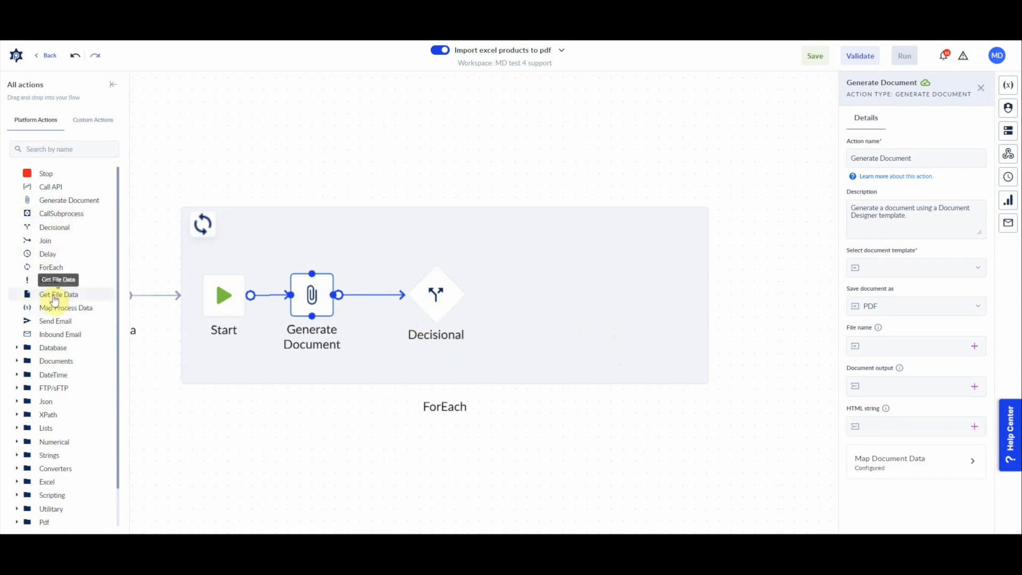
left_click_drag(82, 313, 571, 258)
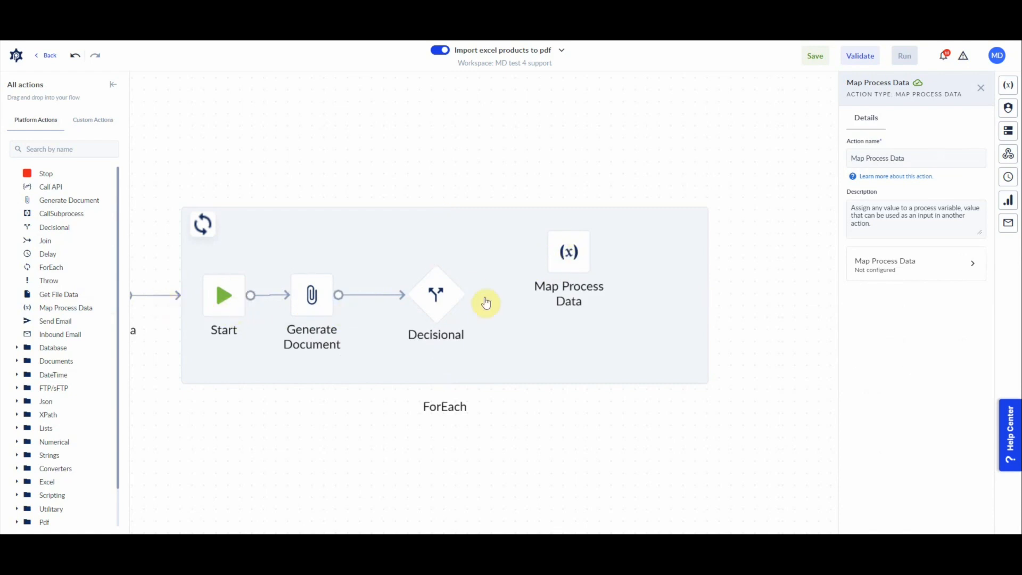
left_click_drag(464, 295, 570, 253)
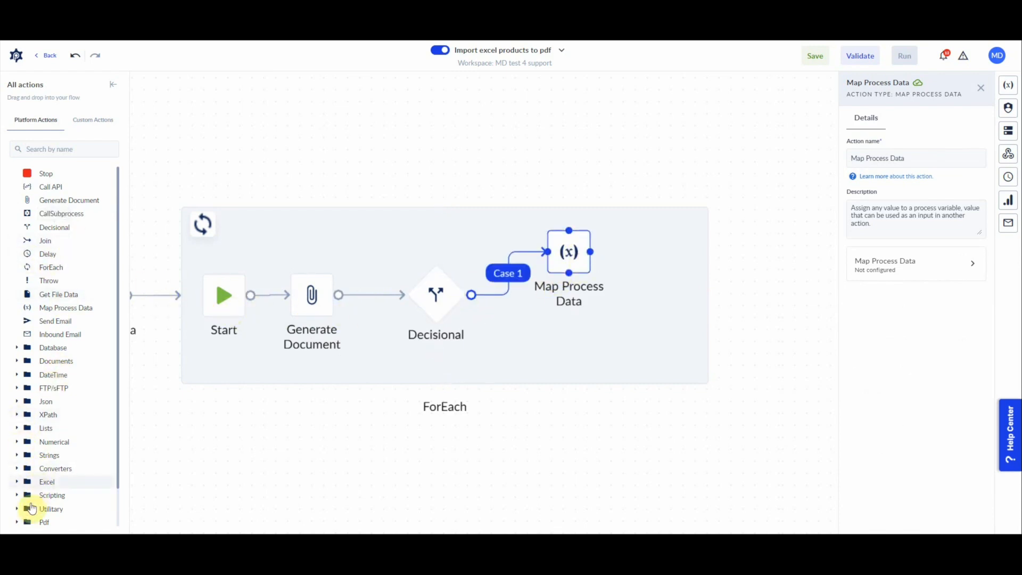
Step: Place a Merge Pdf Files action below Map Process Data in the ForEach loop and make the loop container taller
scroll(26, 519, "down", 1)
left_click(21, 482)
scroll(82, 452, "down", 2)
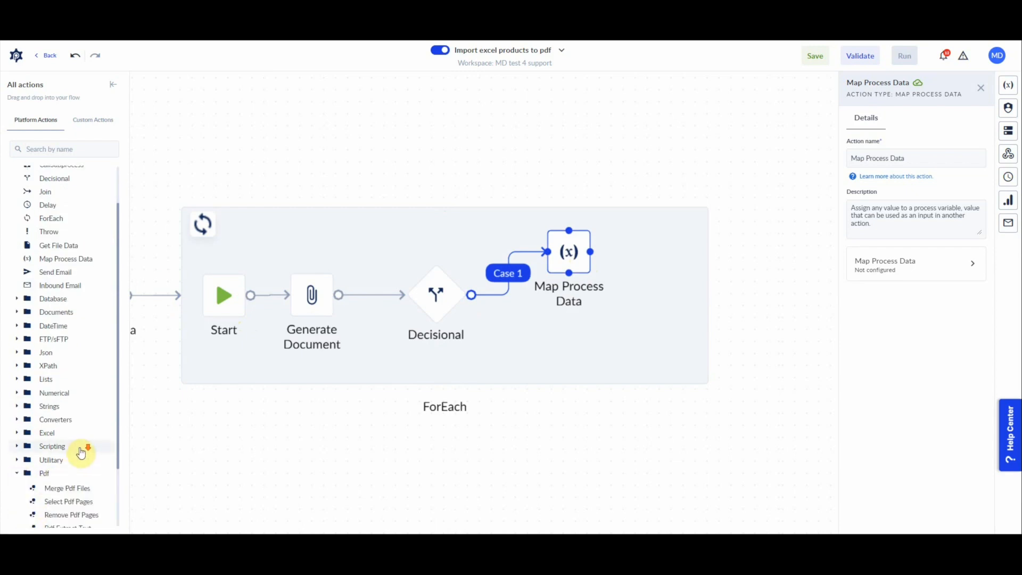
left_click_drag(55, 417, 607, 405)
left_click_drag(478, 208, 479, 187)
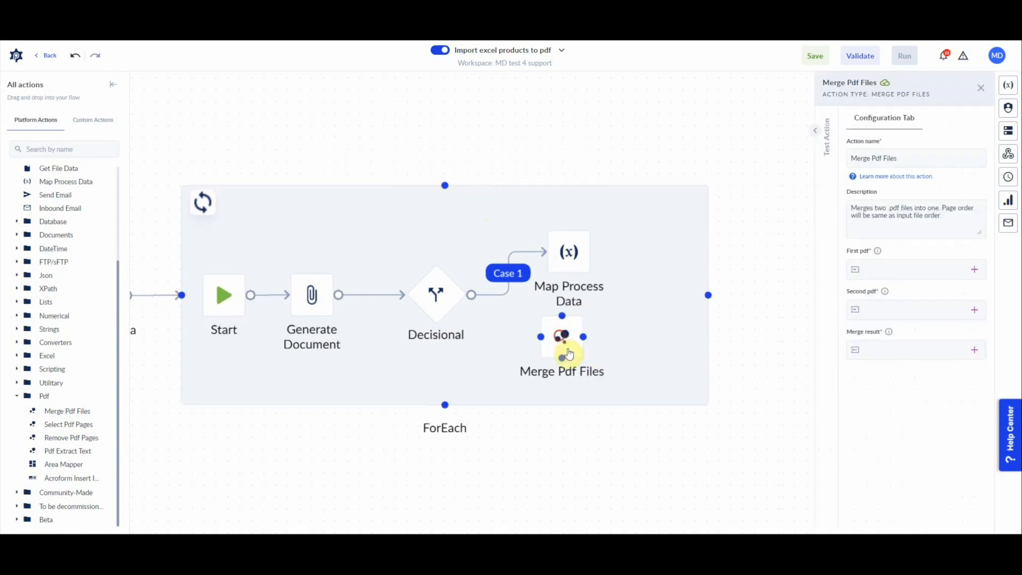
left_click_drag(569, 354, 576, 365)
Step: Connect the Decisional action's default branch to Merge Pdf Files, and link the ForEach loop to Stop
left_click(435, 333)
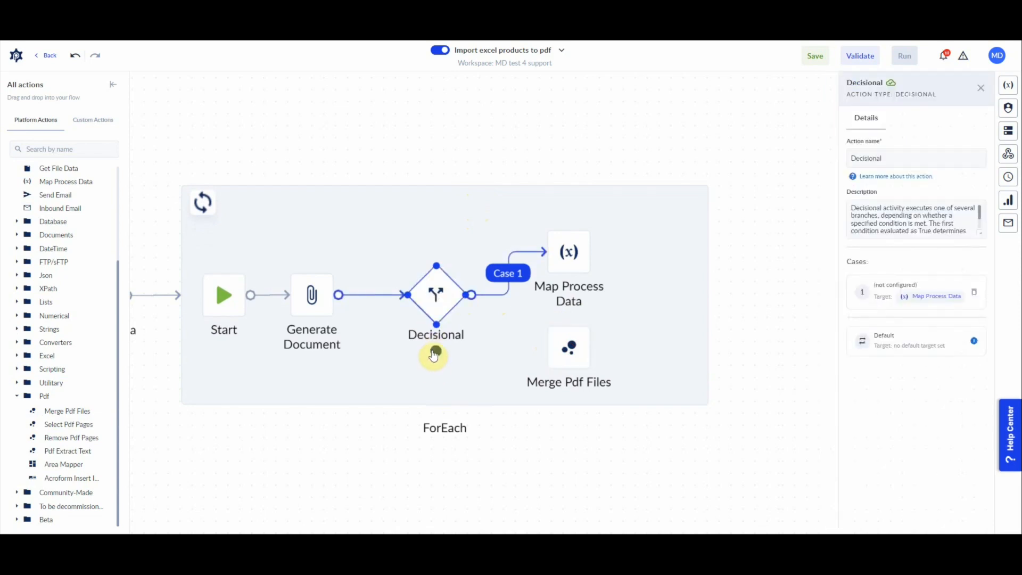
left_click_drag(434, 355, 565, 349)
left_click_drag(566, 261, 572, 246)
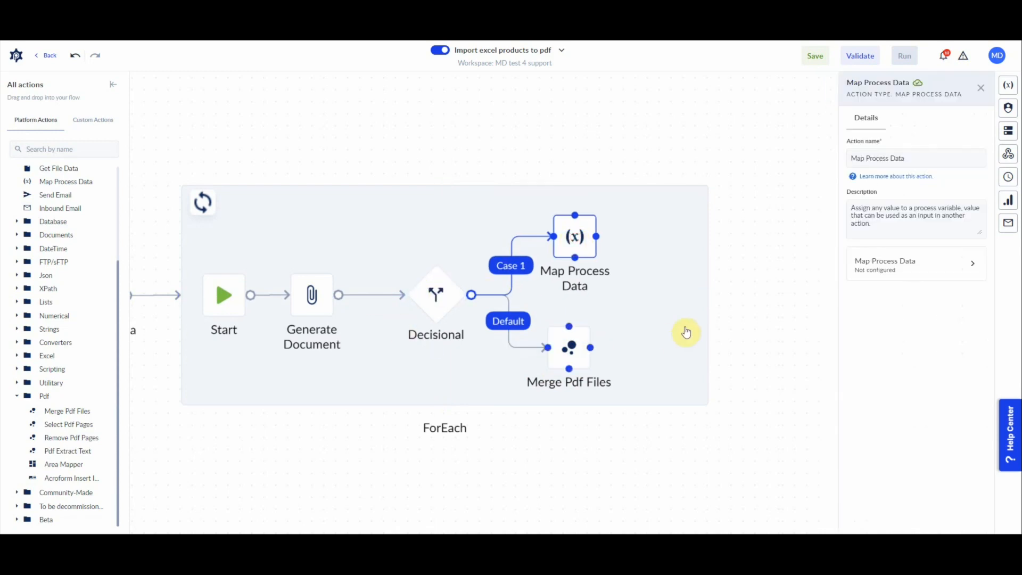
left_click_drag(737, 420, 575, 402)
left_click_drag(547, 305, 707, 303)
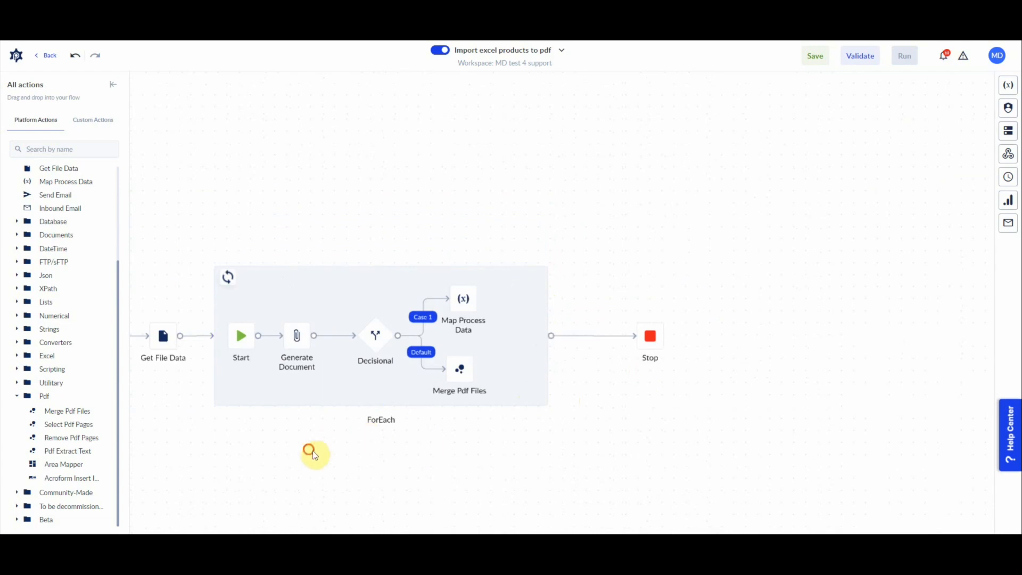
Step: Create a File variable named ExcelFile, set as input, for the file to process in Get File Data's mapping configuration
left_click(278, 325)
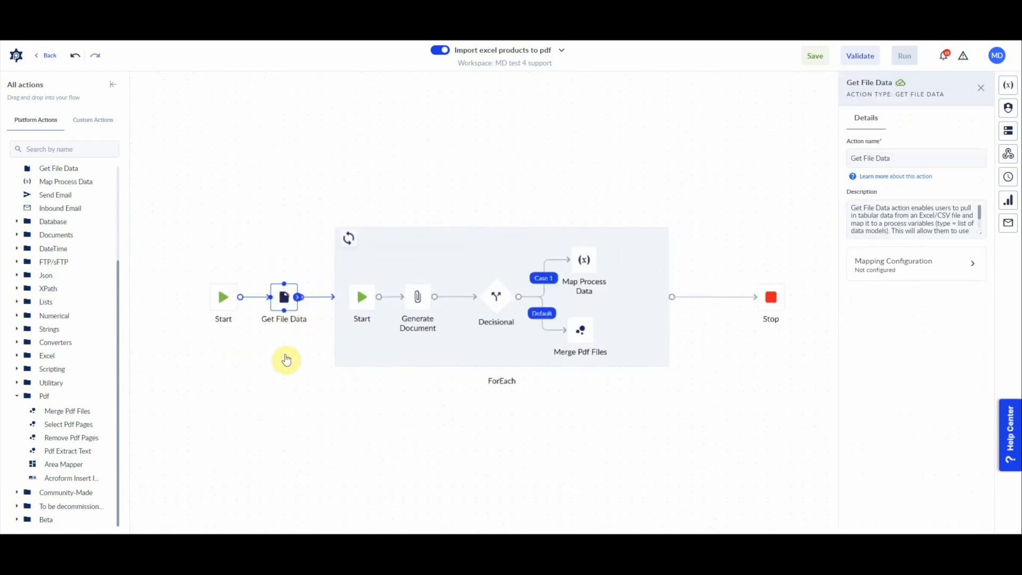
left_click(887, 282)
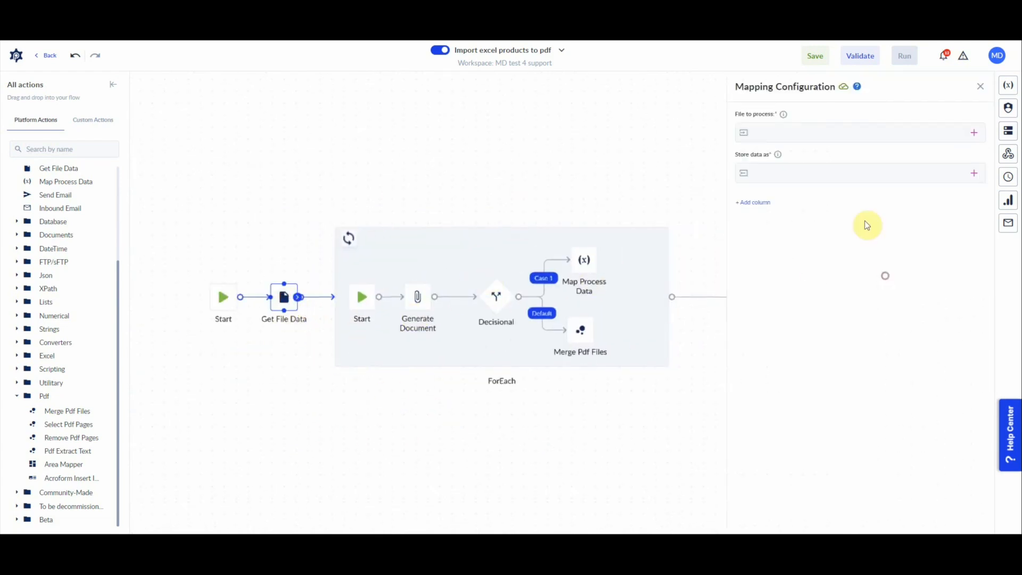
left_click(974, 132)
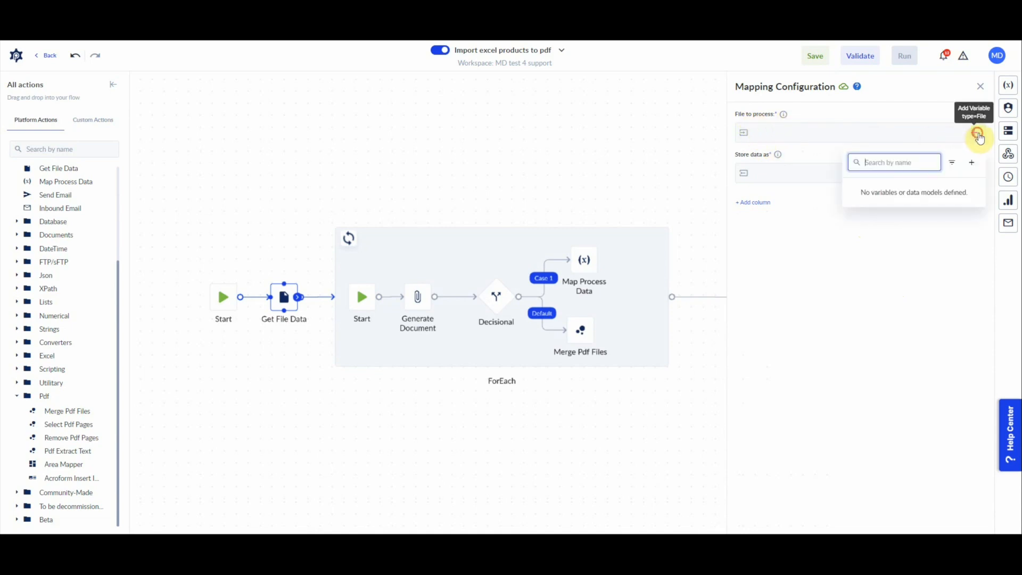
left_click(973, 167)
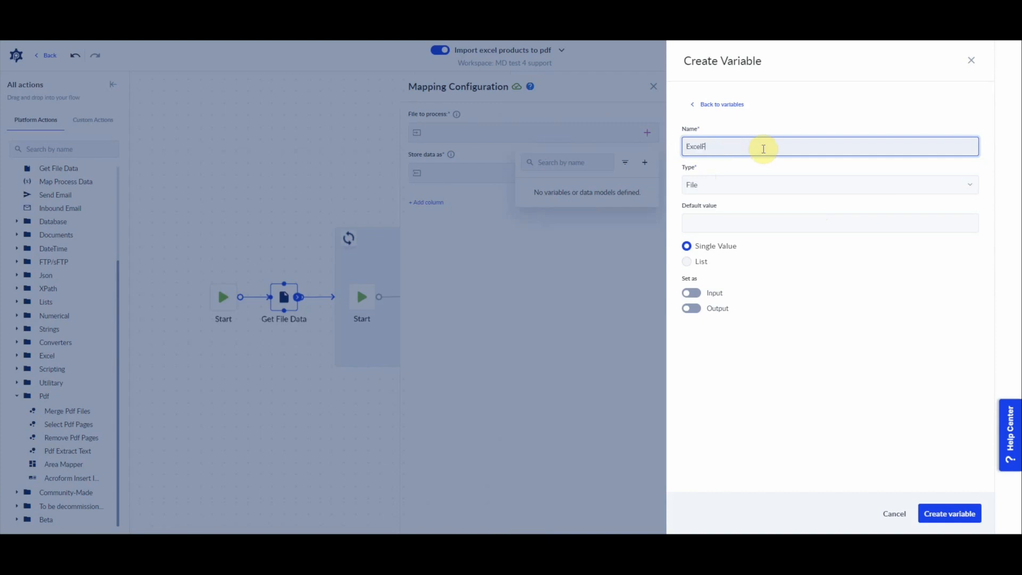
left_click(691, 293)
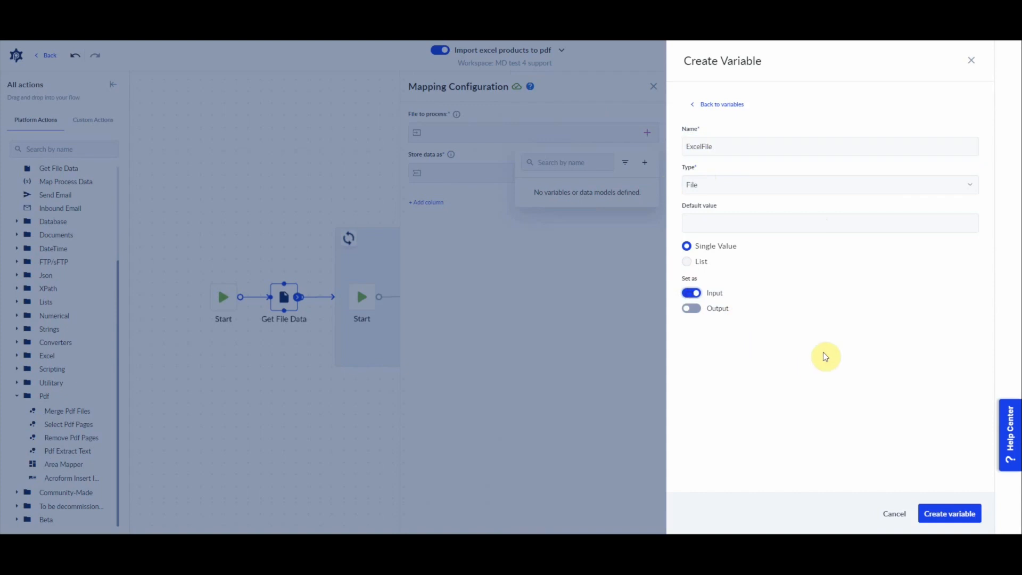
left_click(947, 515)
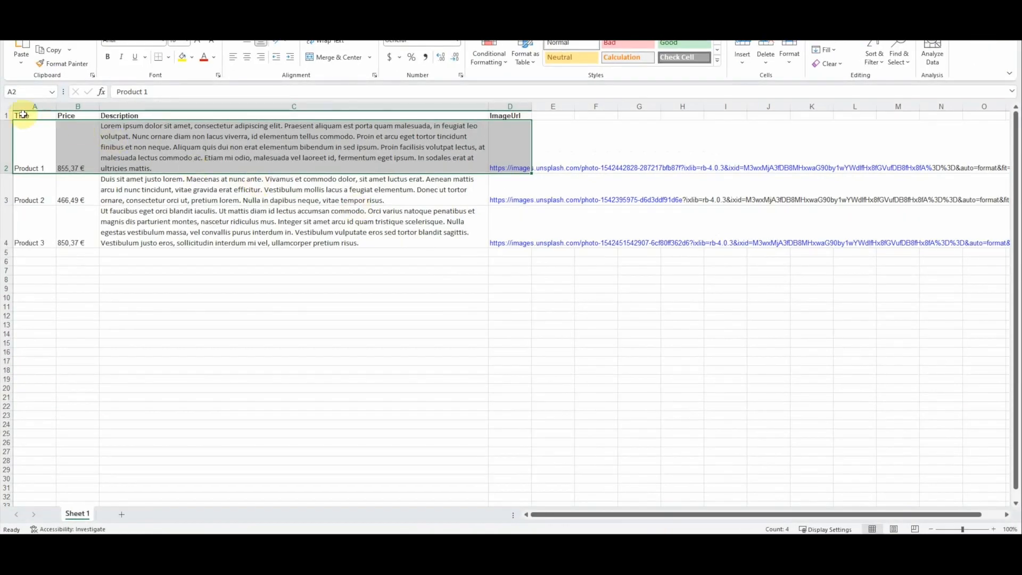
Step: Switch to the Excel product sheet and examine its column headers from Title to ImageUrl
left_click_drag(23, 114, 505, 114)
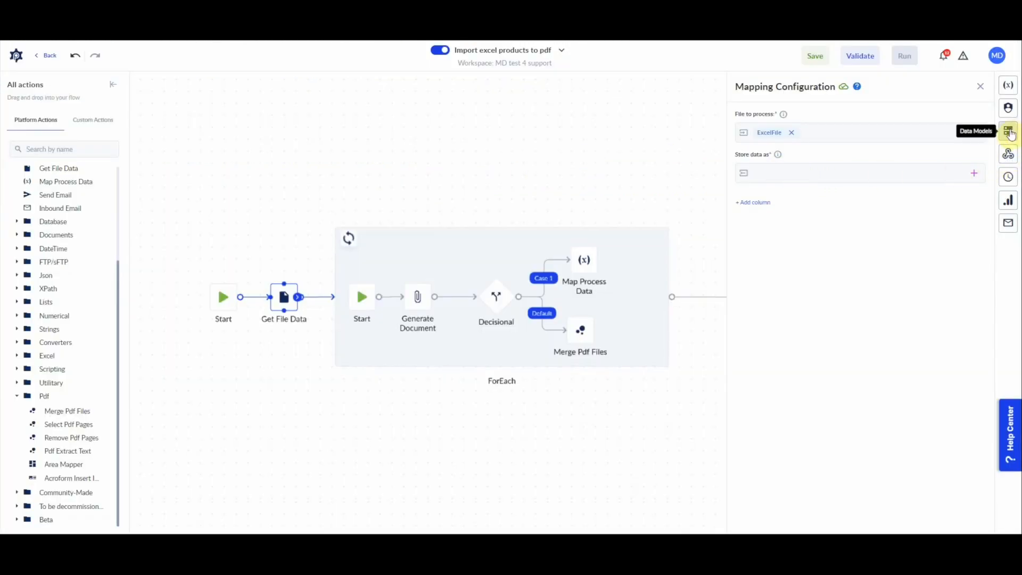
Step: Create a data model named product
left_click(1007, 131)
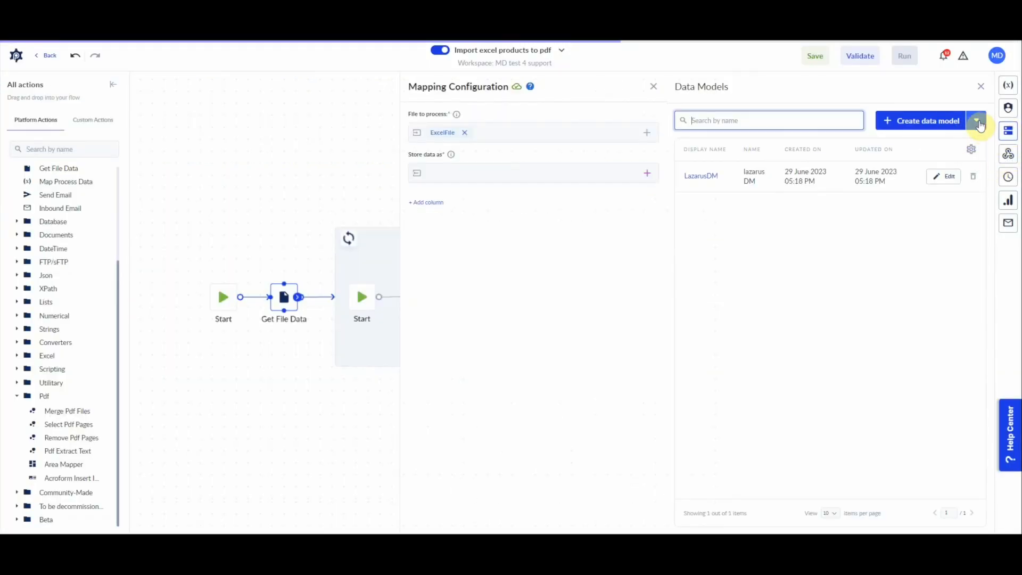
left_click(936, 121)
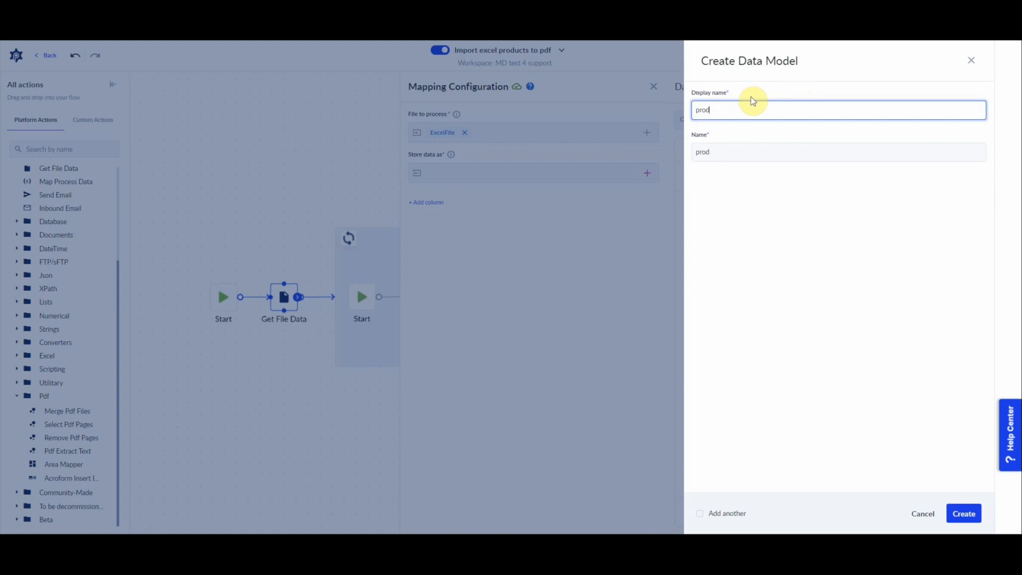
type("product")
left_click(963, 514)
Step: Add a single-value String attribute named title to the product data model
left_click(937, 139)
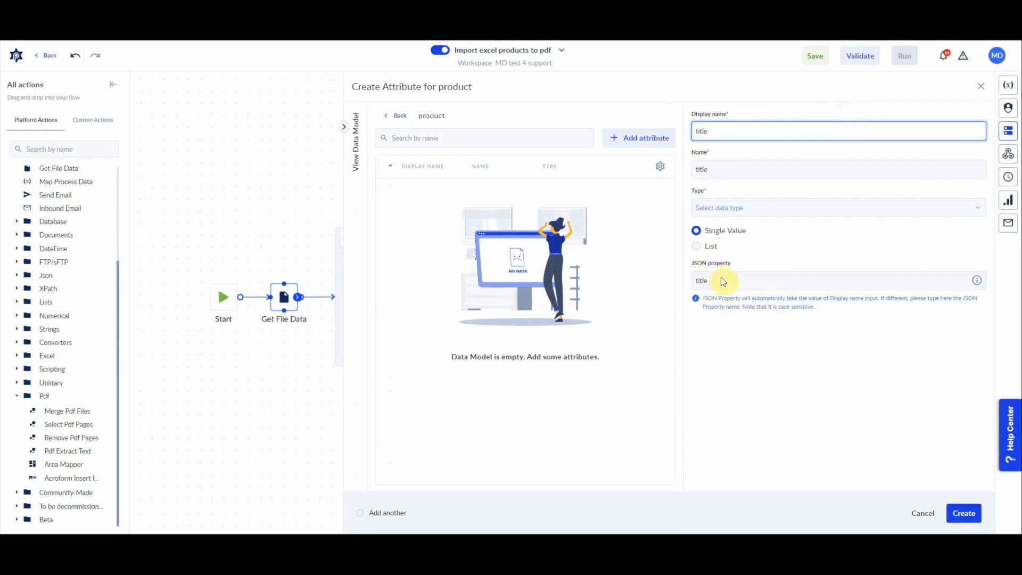
left_click(714, 207)
type("str")
left_click(729, 305)
left_click(964, 513)
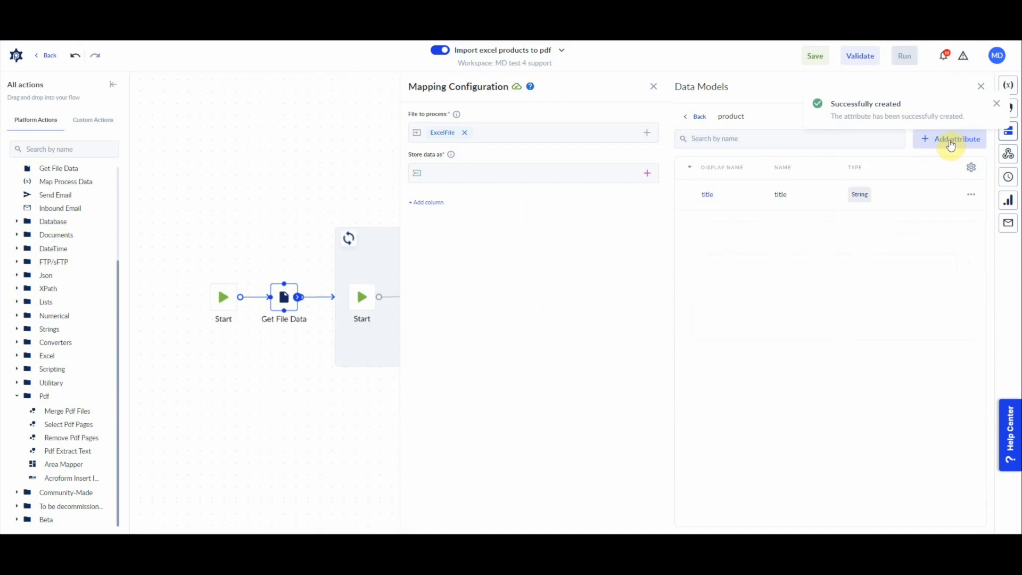
Step: Add a single-value String attribute named price to the product data model
left_click(950, 140)
left_click(743, 136)
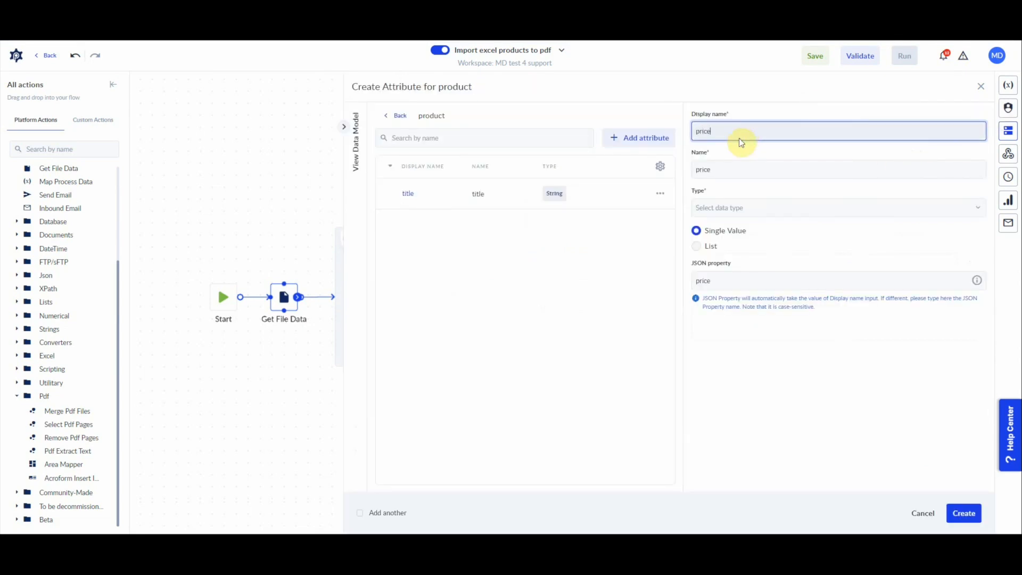
left_click(731, 207)
type("str")
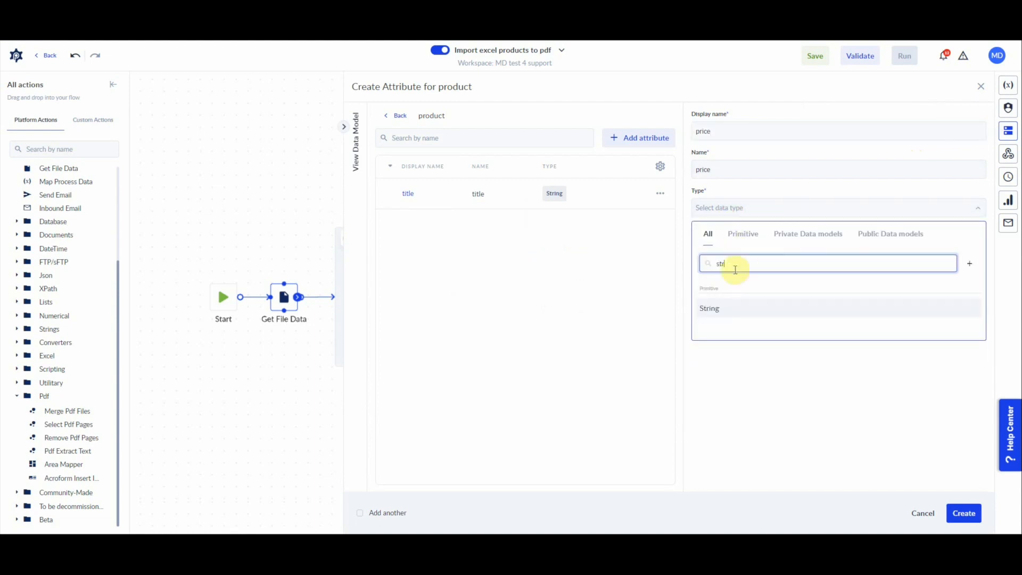
left_click(723, 309)
left_click(963, 513)
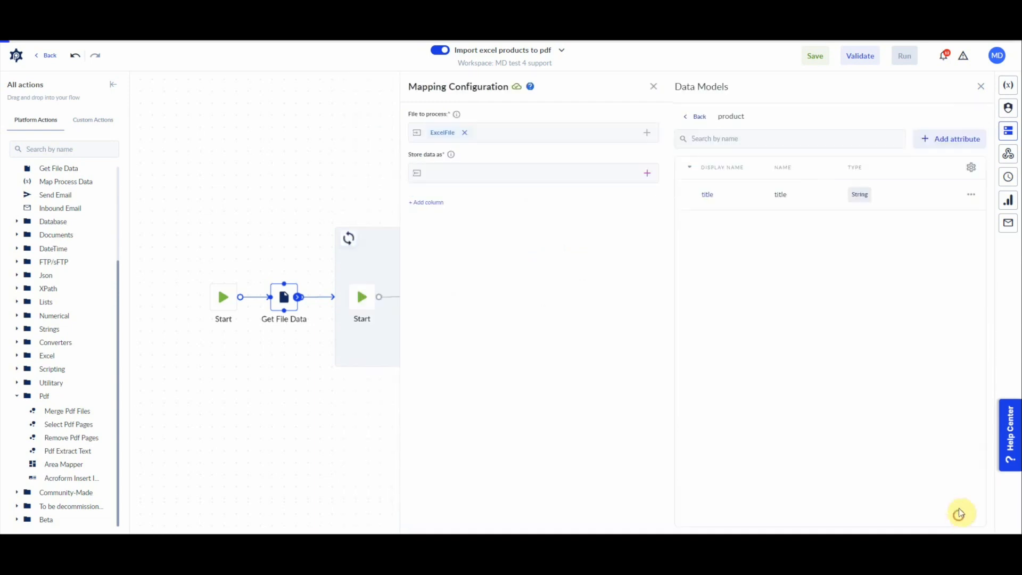
Step: Add a single-value String attribute named description to the product data model
left_click(951, 140)
left_click(716, 132)
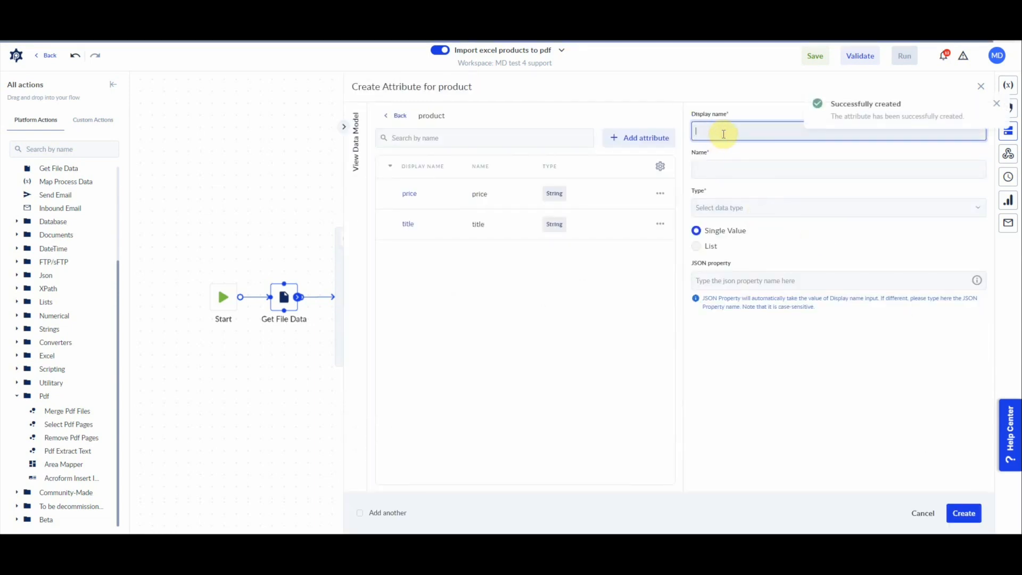
type("desc")
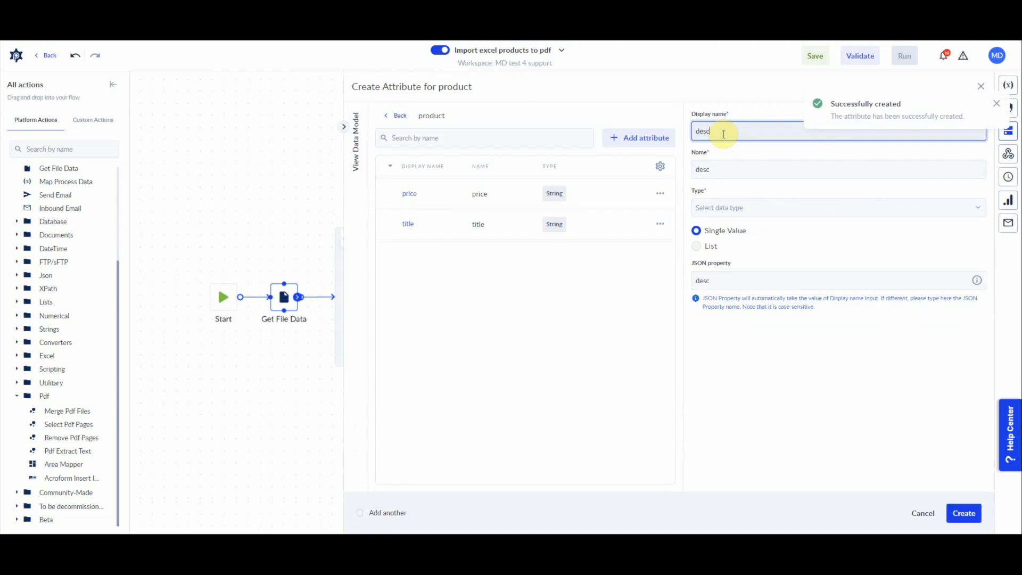
type("ription")
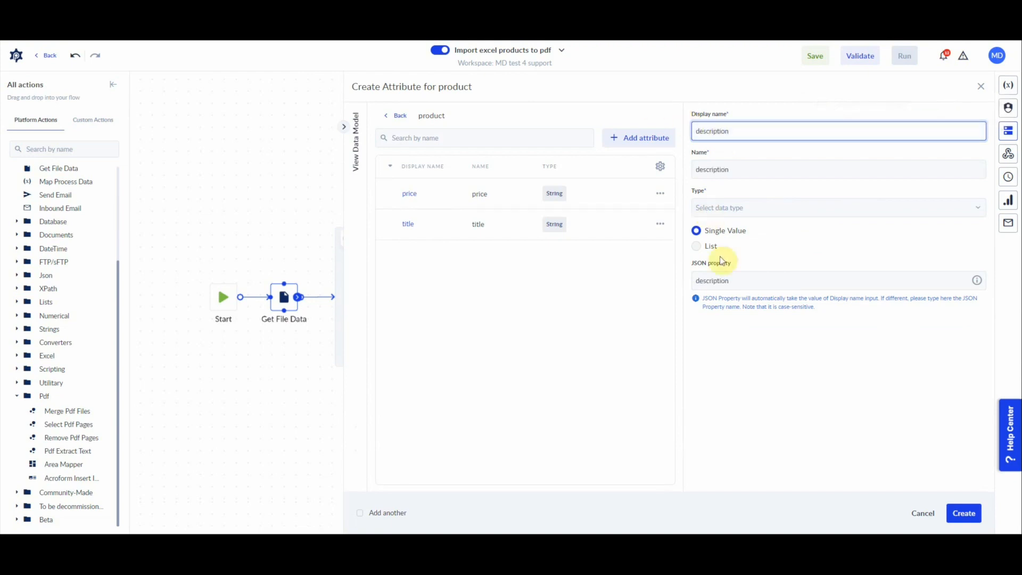
left_click(726, 207)
type("str")
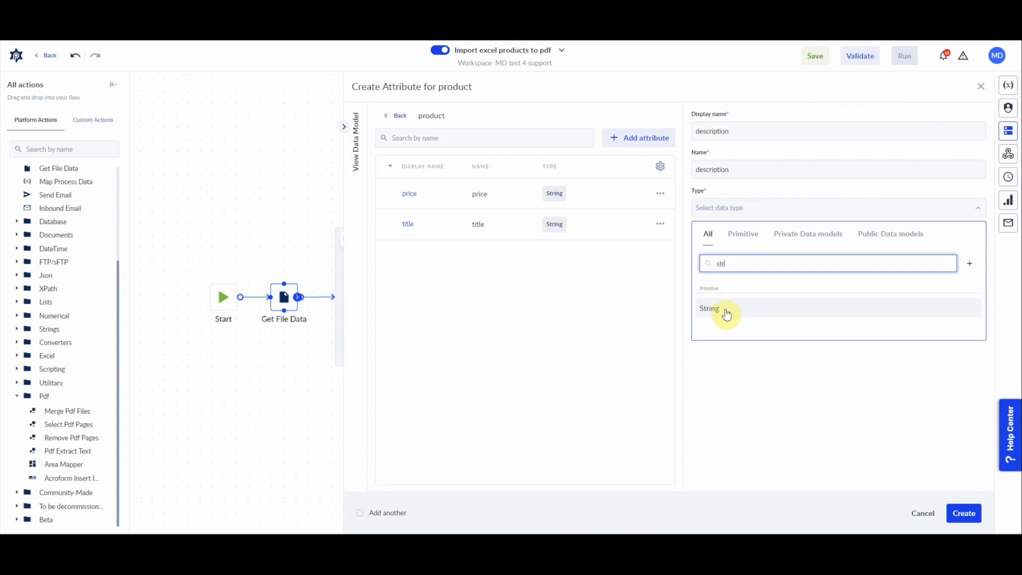
left_click(725, 313)
left_click(964, 519)
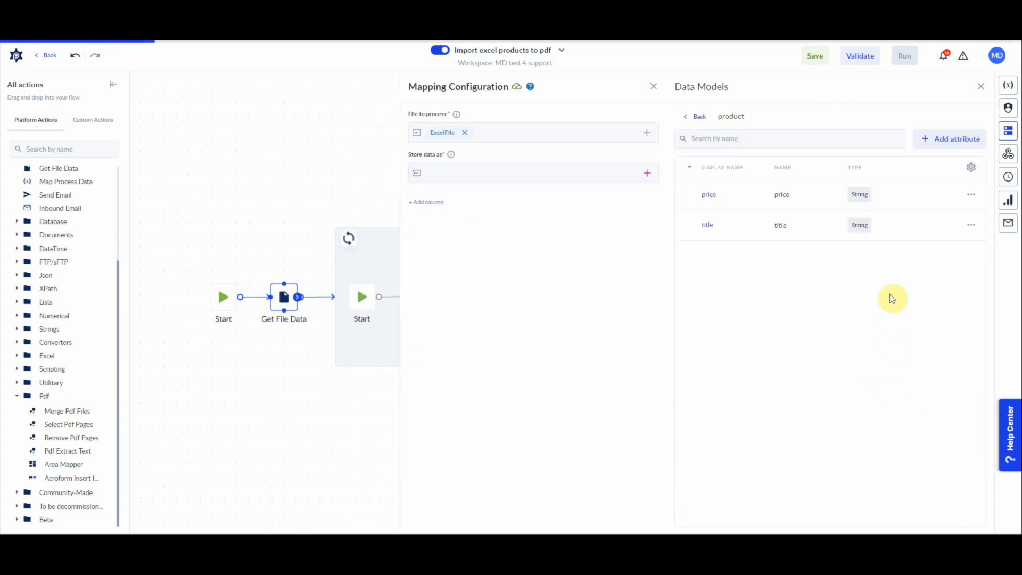
Step: Add a single-value String attribute named imageUrl to the product data model
left_click(948, 141)
left_click(727, 131)
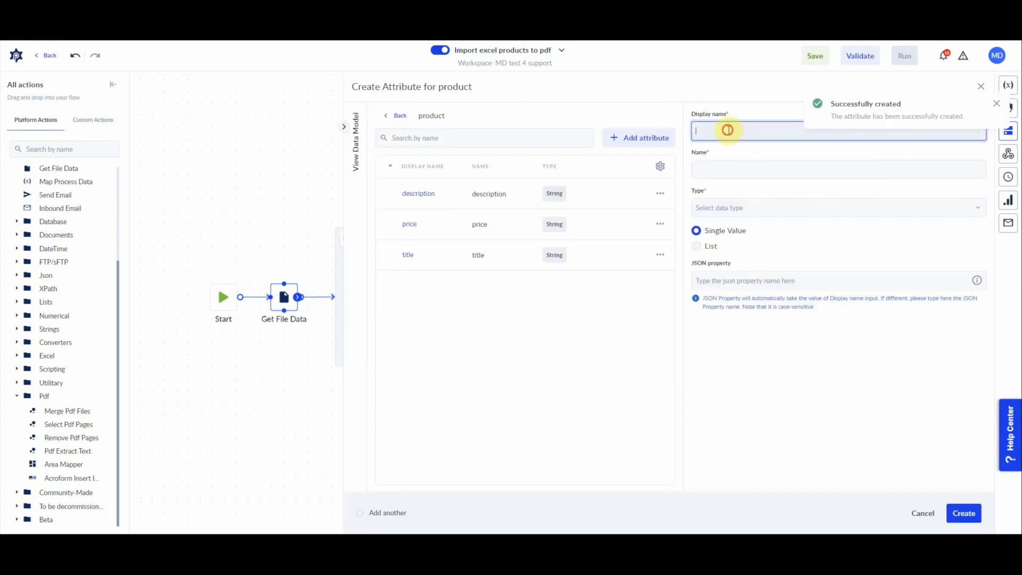
type("imageUrl")
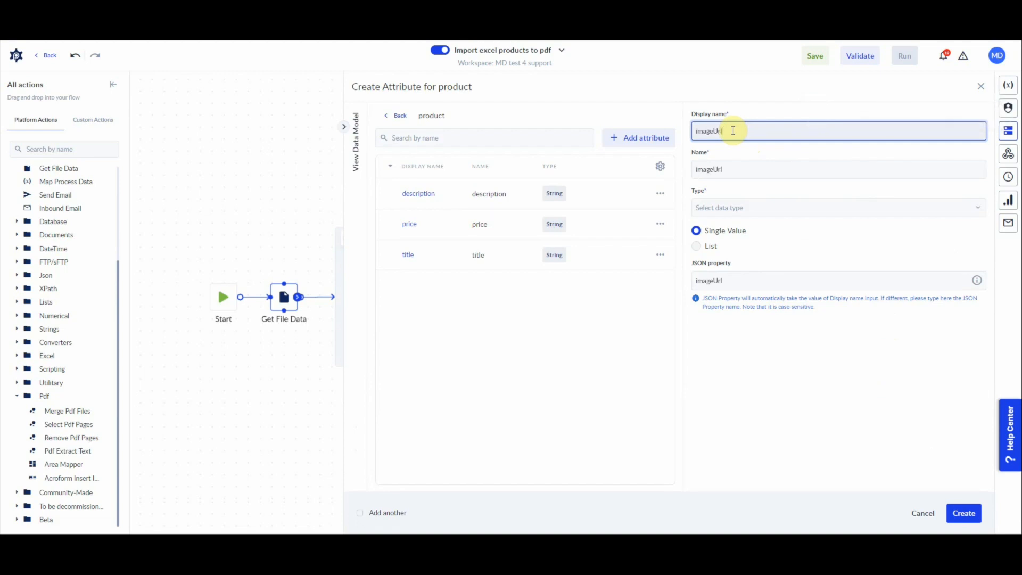
left_click(712, 207)
type("str")
left_click(709, 306)
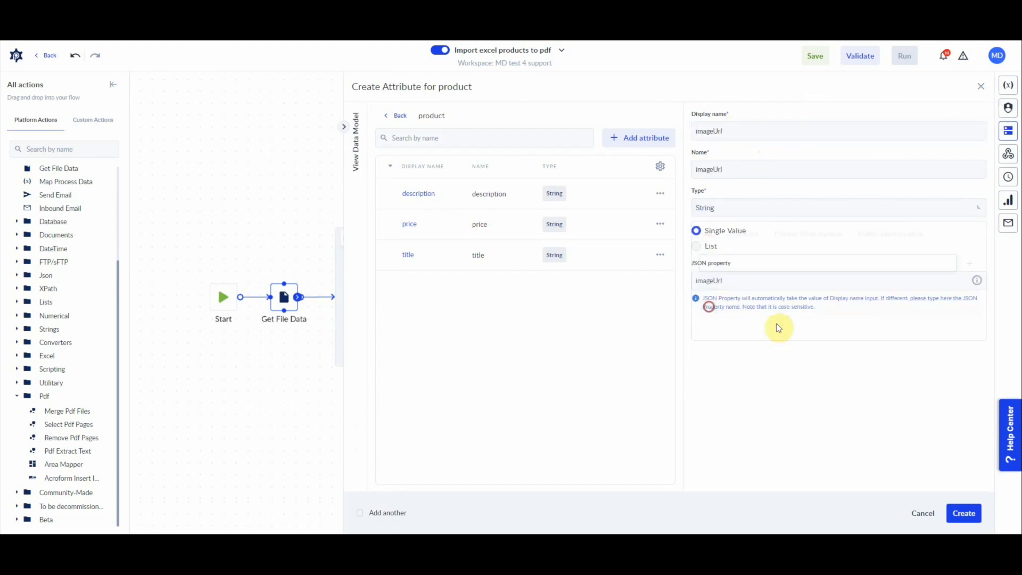
left_click(966, 512)
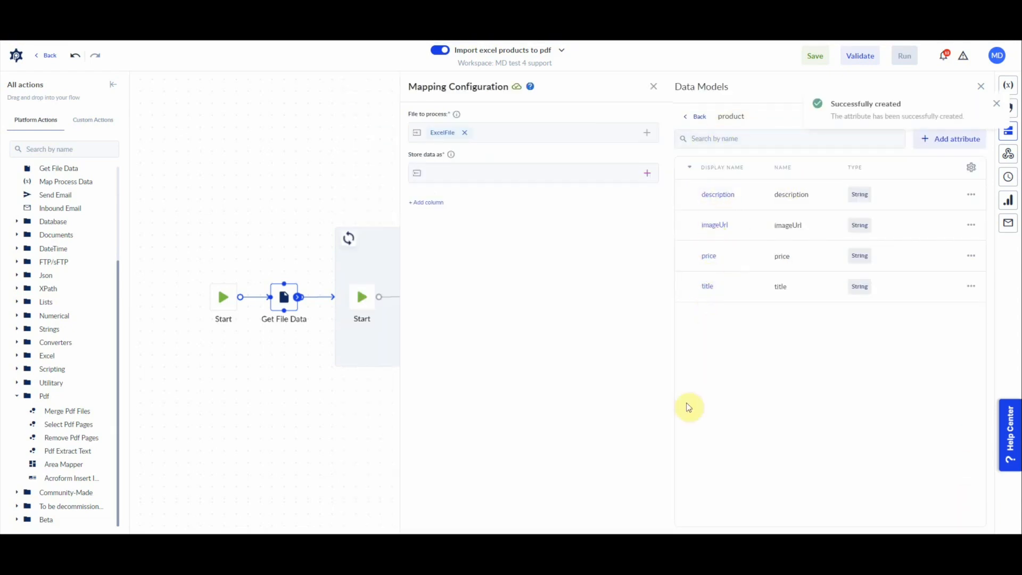
Step: Switch to Products.xlsx in Excel and compare its header row from Title to ImageUrl with the product model's attributes
left_click(687, 542)
left_click_drag(687, 1, 358, 133)
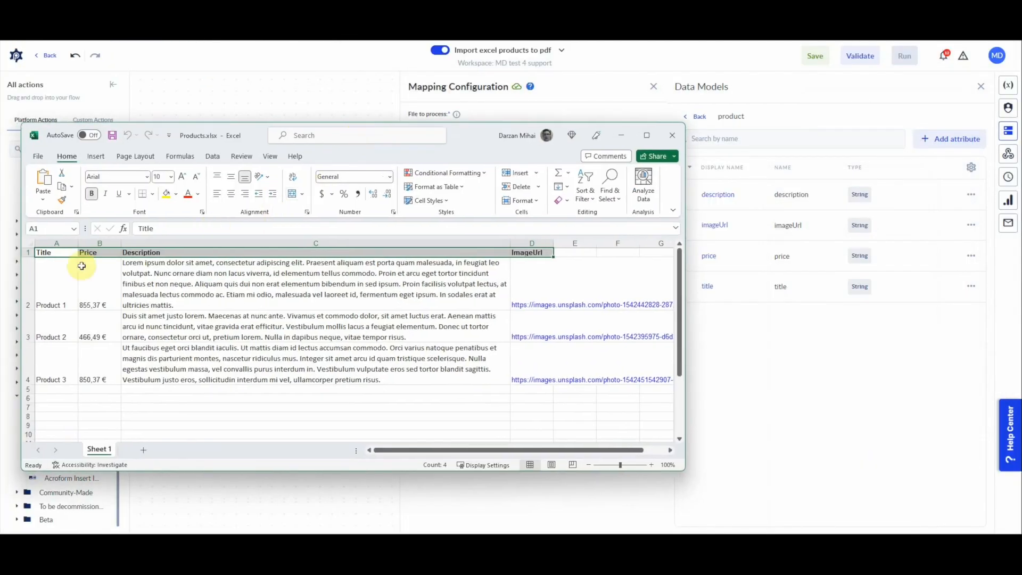
left_click(43, 253)
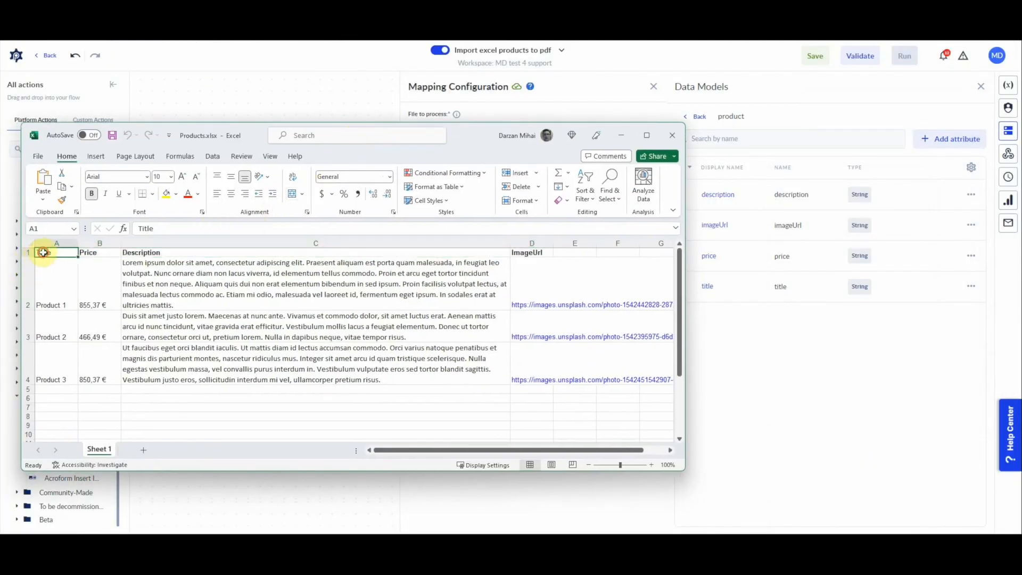
left_click(534, 254, "shift")
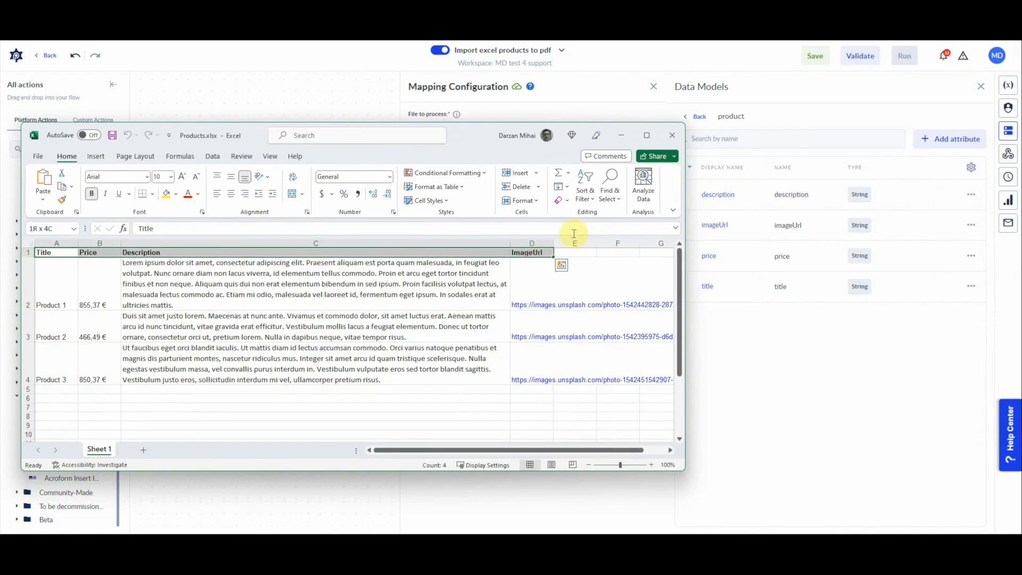
left_click(622, 135)
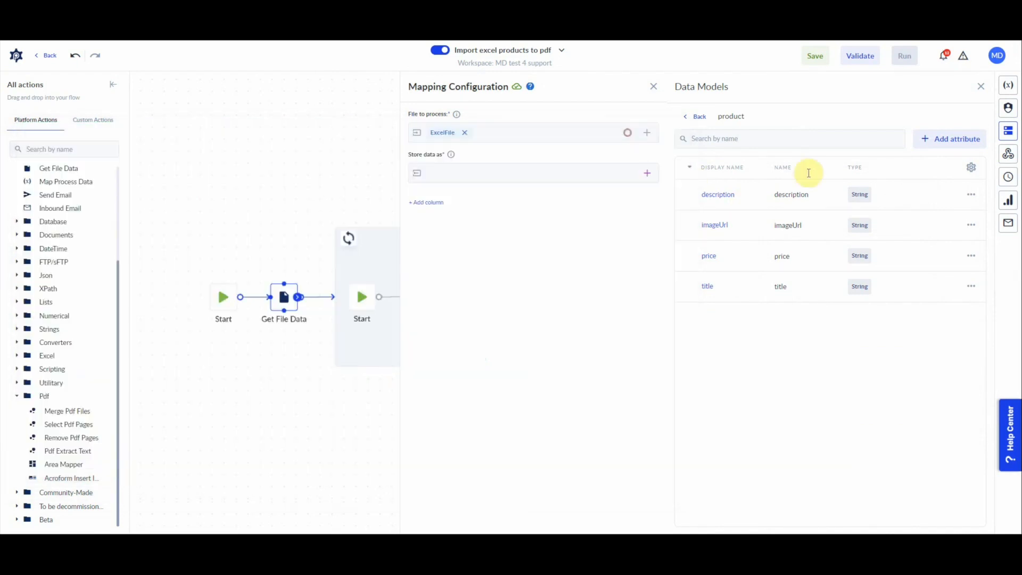
Step: Create a list variable named products of type product to store the data extracted by Get File Data
left_click(648, 174)
left_click(644, 204)
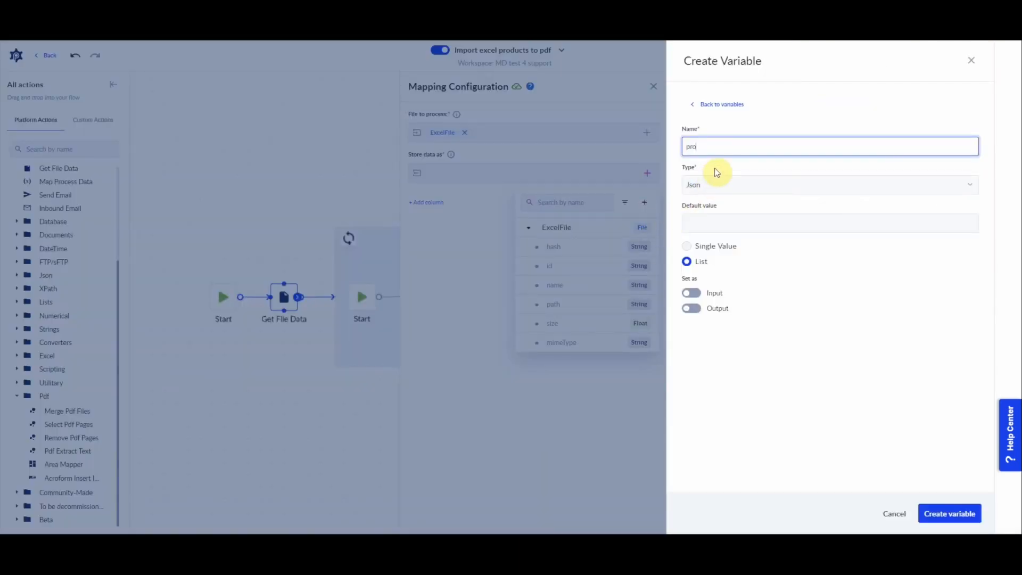
left_click(727, 184)
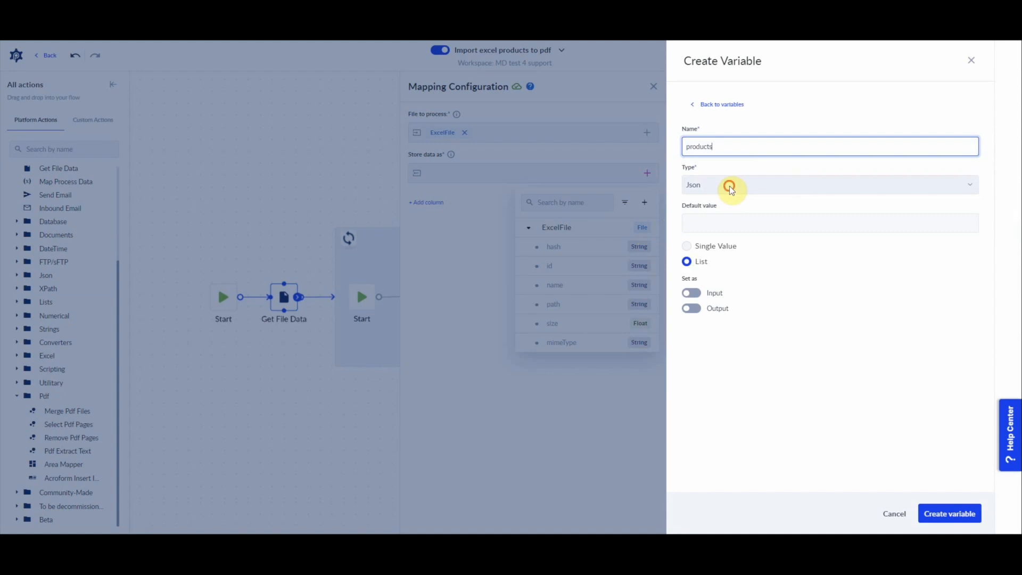
type("pro")
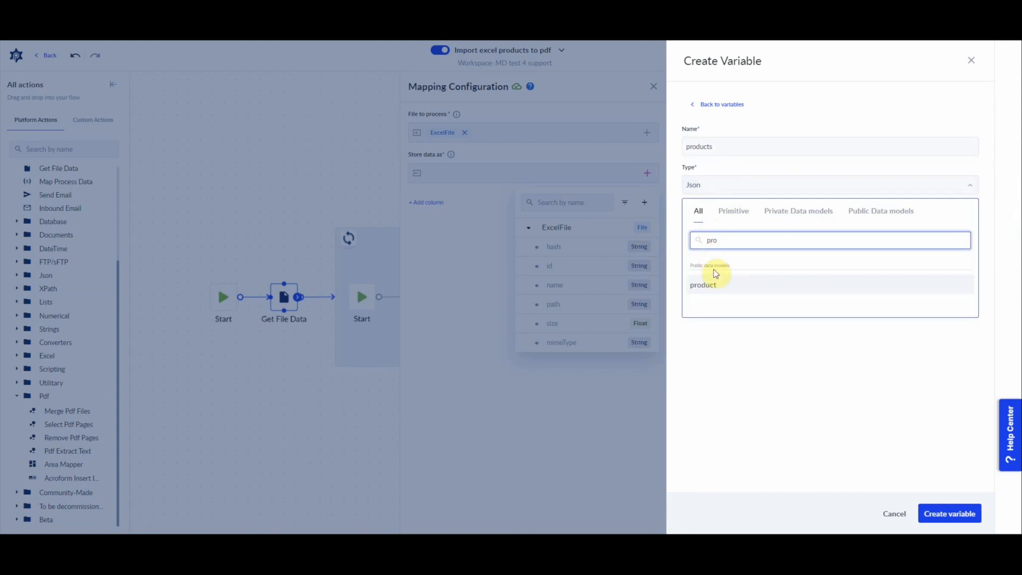
left_click(713, 285)
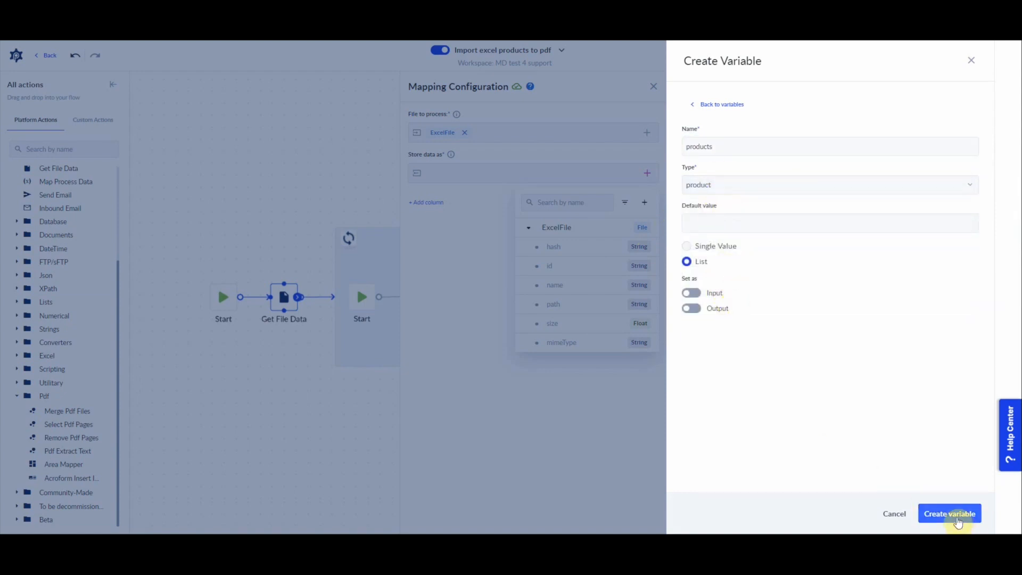
left_click(956, 514)
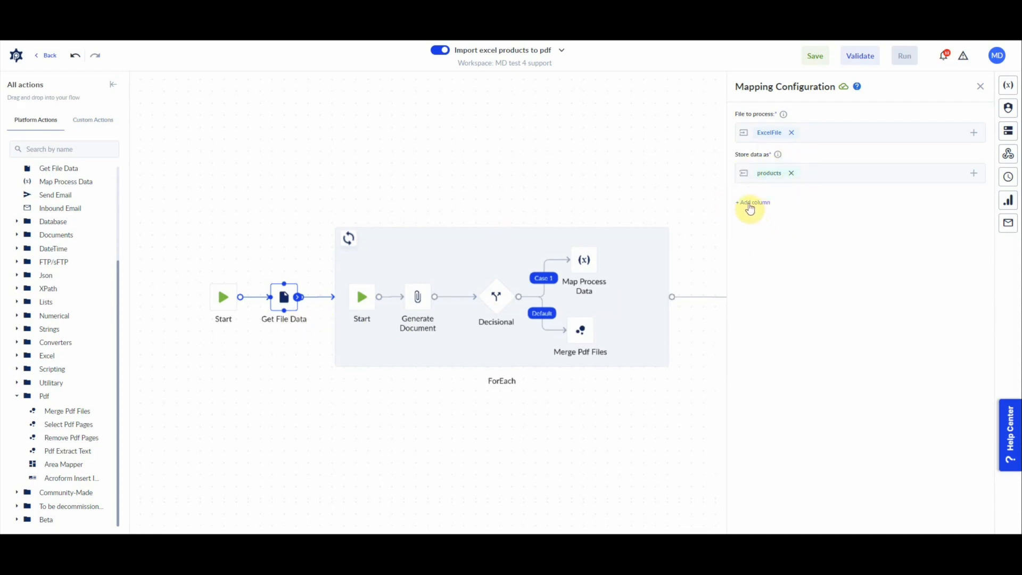
Step: Add four empty column mapping rows to Get File Data's mapping configuration
left_click(752, 208)
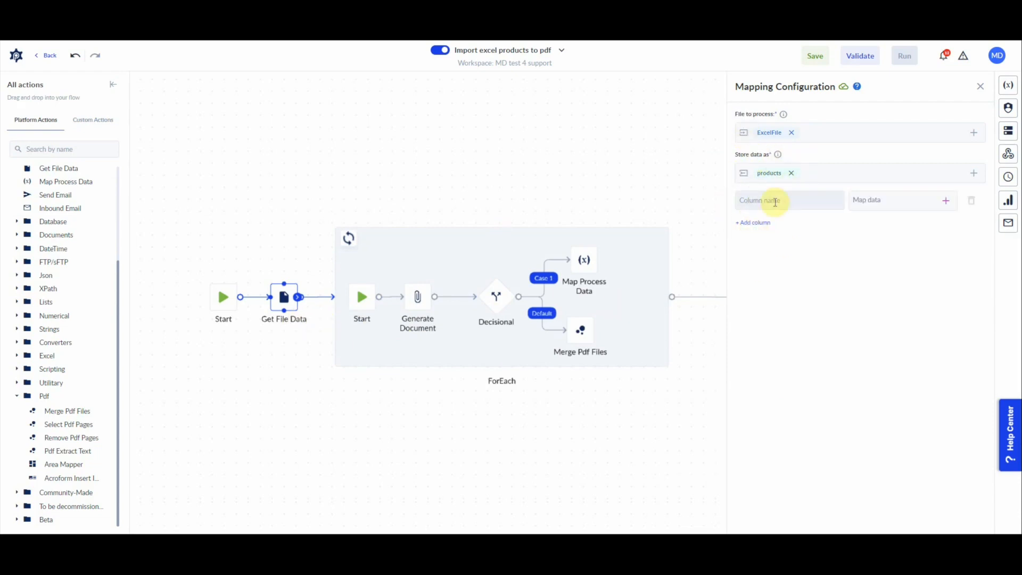
left_click(756, 222)
left_click(757, 256)
left_click(762, 276)
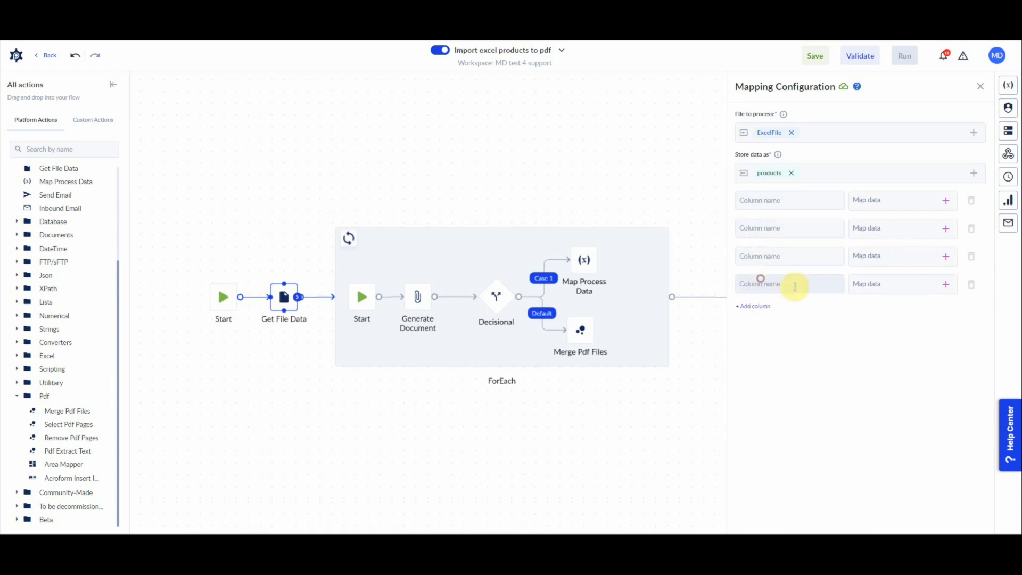
Step: Copy the Title header from the Excel sheet into the first column mapping and map it to products.title
key("alt+Tab")
left_click(46, 252)
key("ctrl+c")
left_click(759, 201)
key("ctrl+v")
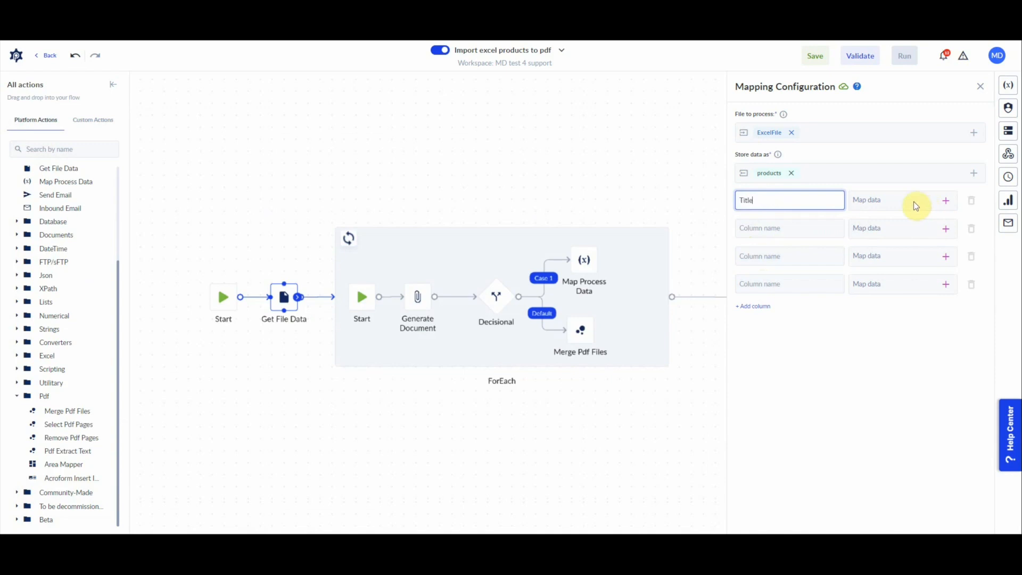
left_click(944, 205)
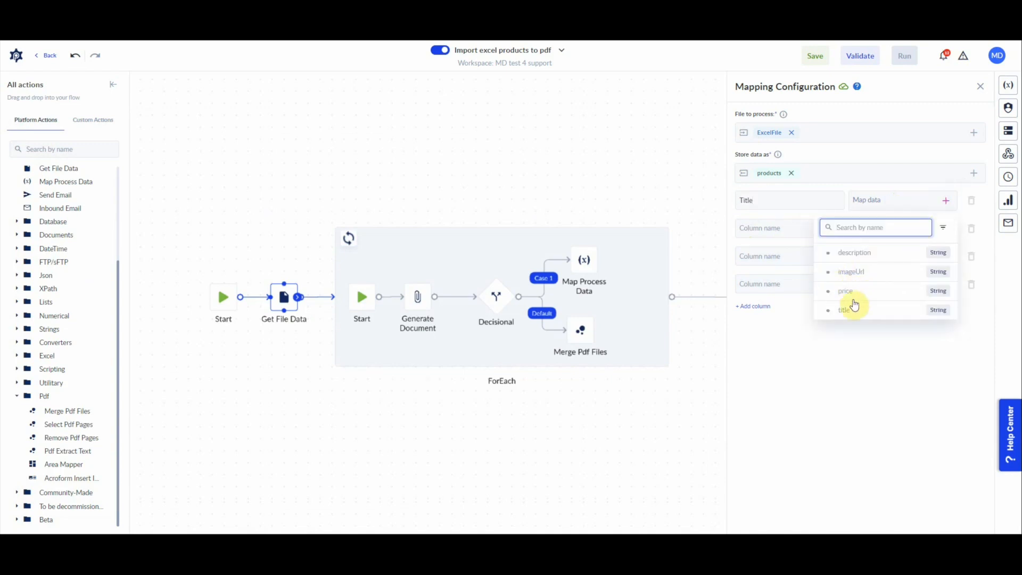
left_click(852, 311)
Step: Copy the Price header from the Excel sheet into the second column mapping and map it to products.price
left_click(772, 228)
key("alt+Tab")
left_click(94, 255)
key("ctrl+c")
key("alt+Tab")
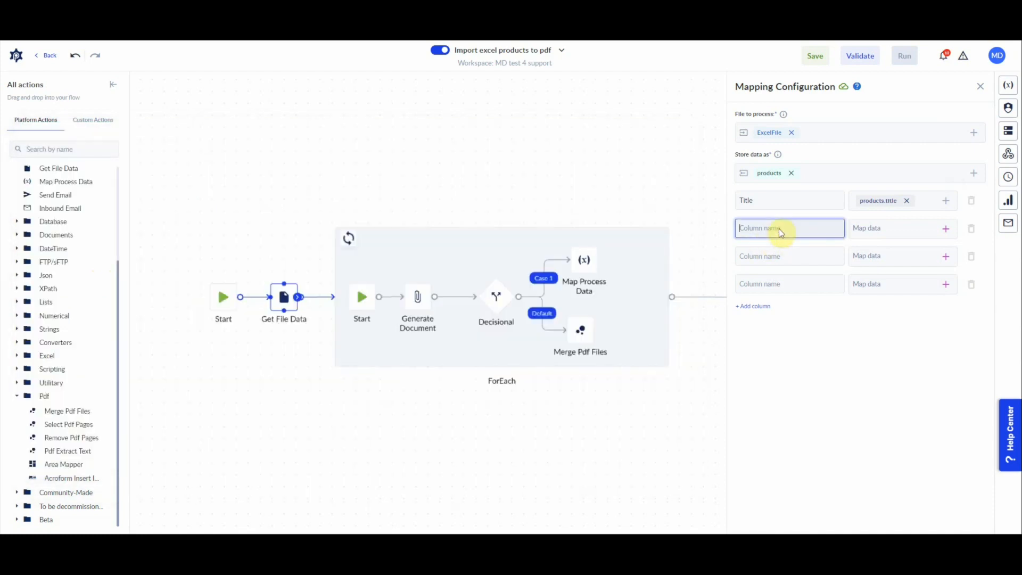
left_click(957, 234)
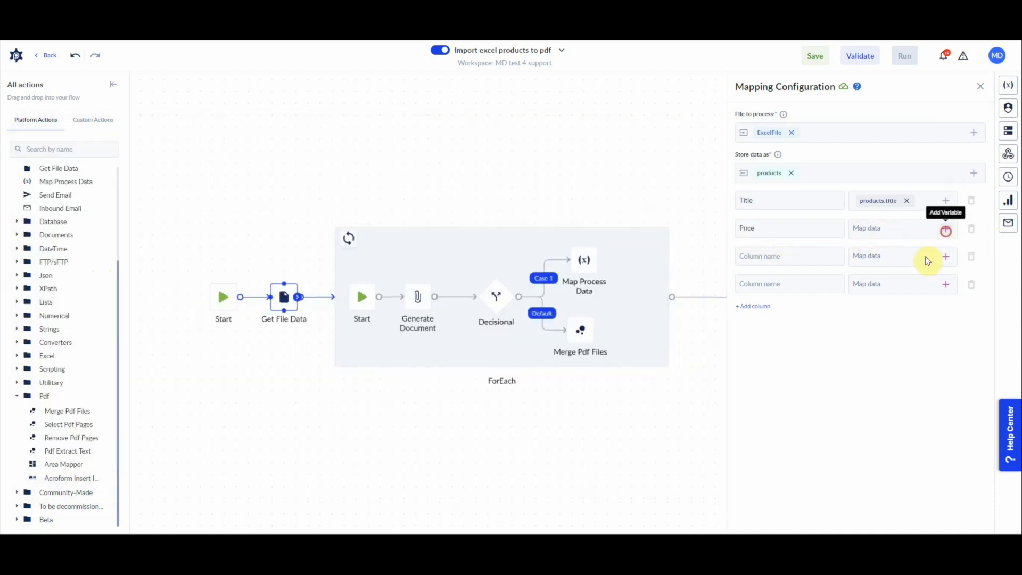
left_click(852, 323)
Step: Copy the Description header from the Excel sheet into the third column mapping and map it to products.description
key("alt+Tab")
left_click(138, 254)
key("ctrl+c")
key("alt+Tab")
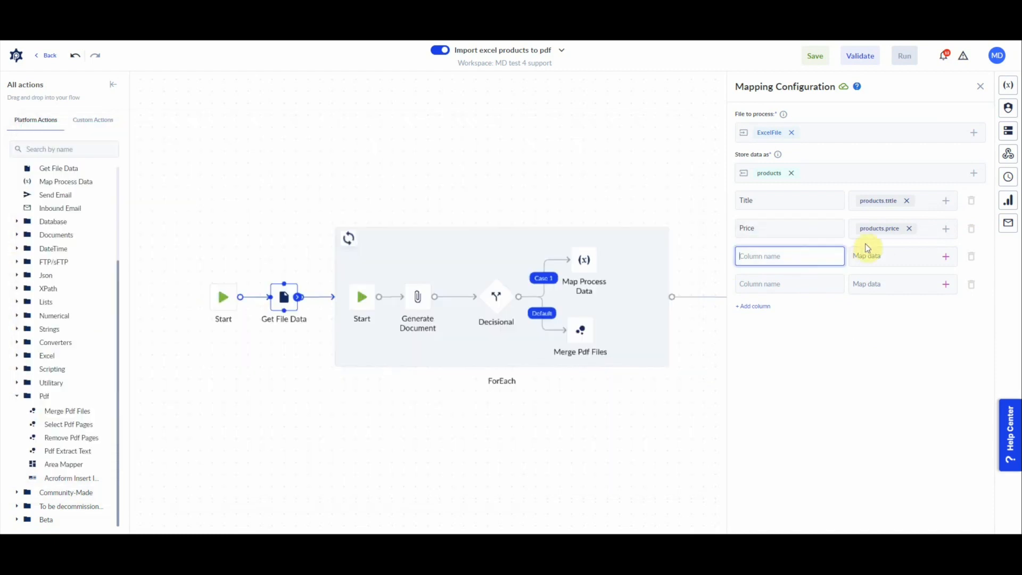
left_click(791, 258)
left_click(873, 259)
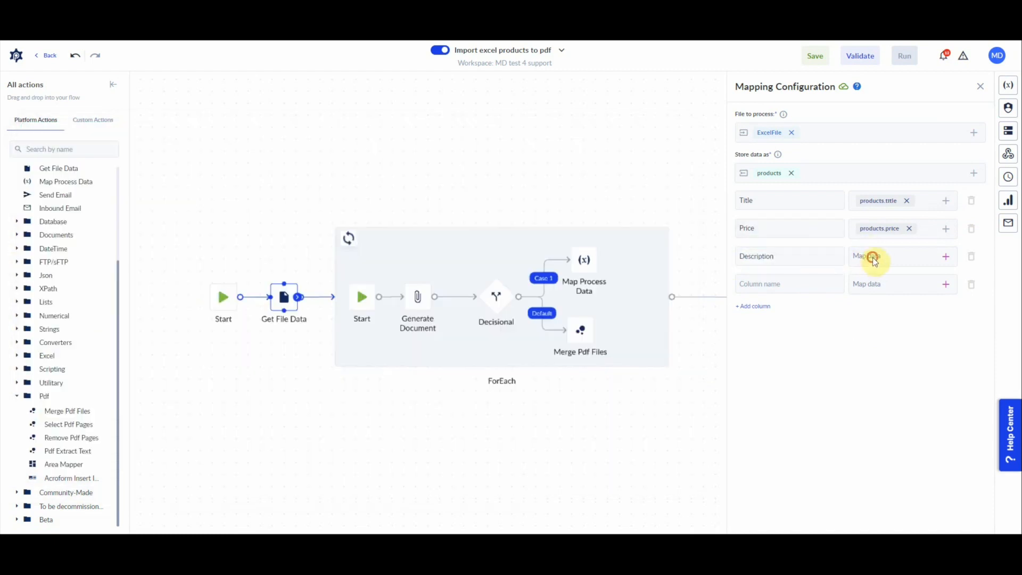
left_click(938, 260)
left_click(852, 308)
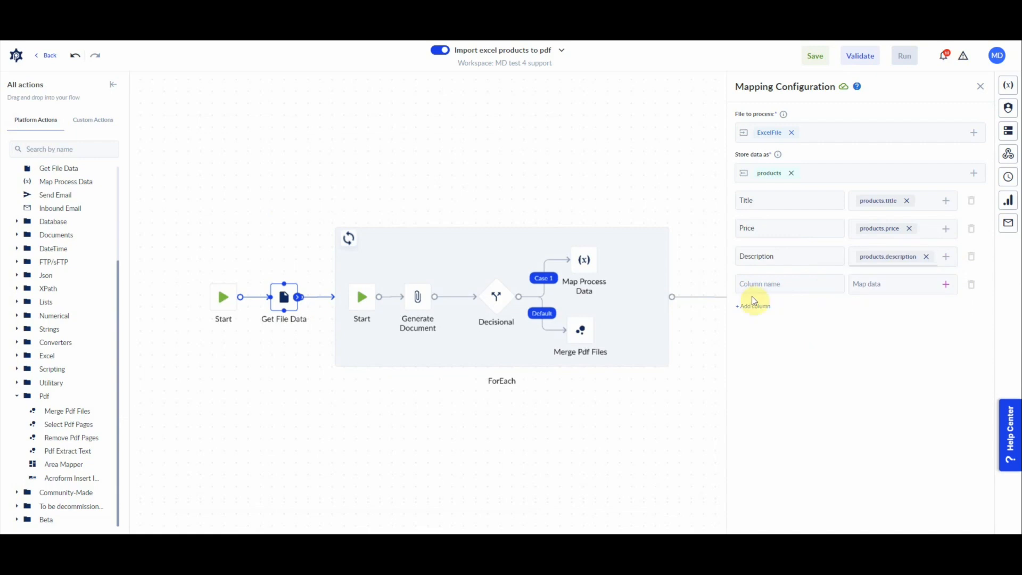
Step: Copy the ImageUrl header from the Excel sheet into the fourth column mapping and map it to products.imageUrl
key("alt+Tab")
left_click(530, 252)
key("ctrl+c")
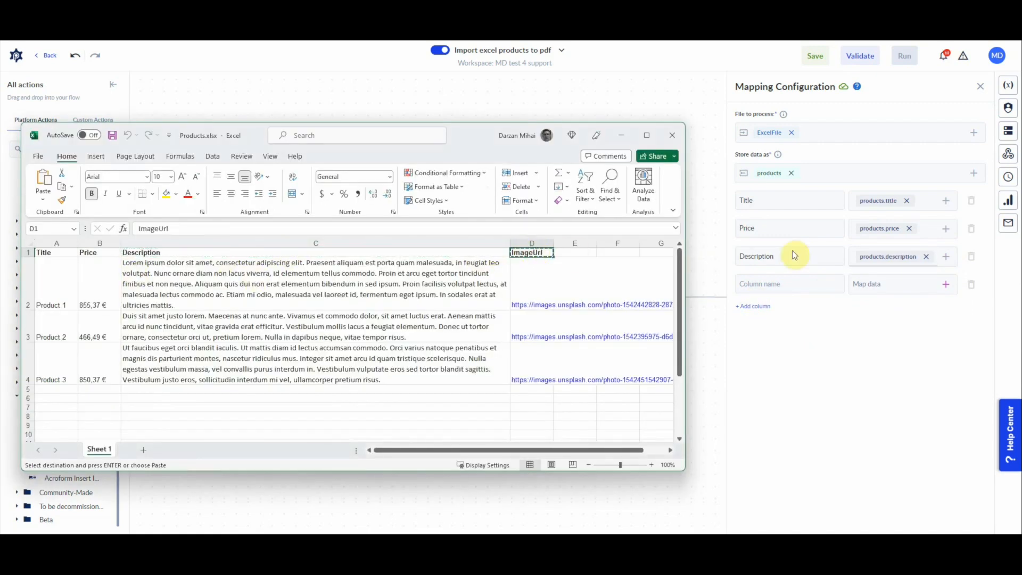
key("alt+Tab")
left_click(778, 283)
key("ctrl+v")
left_click(891, 283)
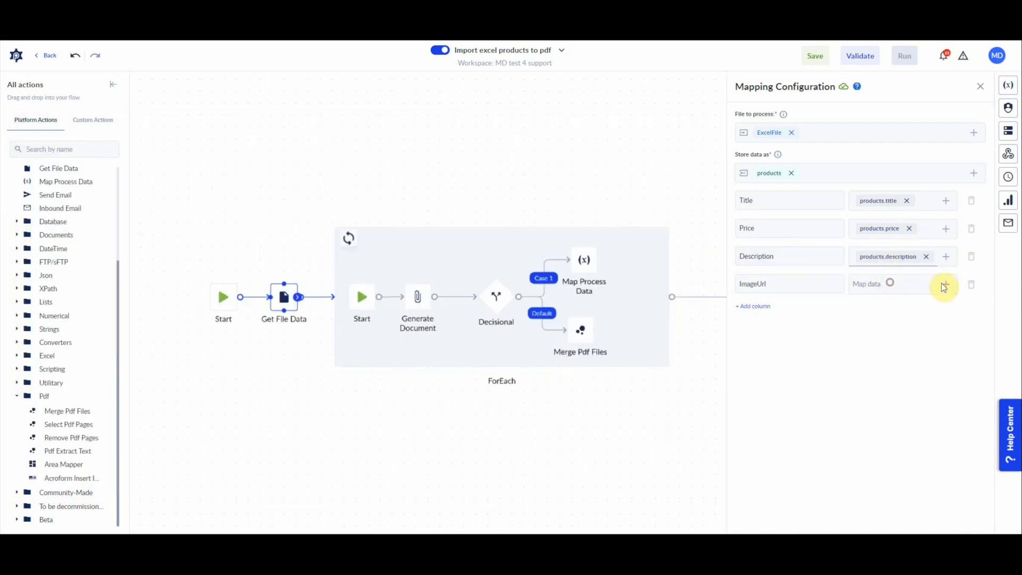
left_click(942, 291)
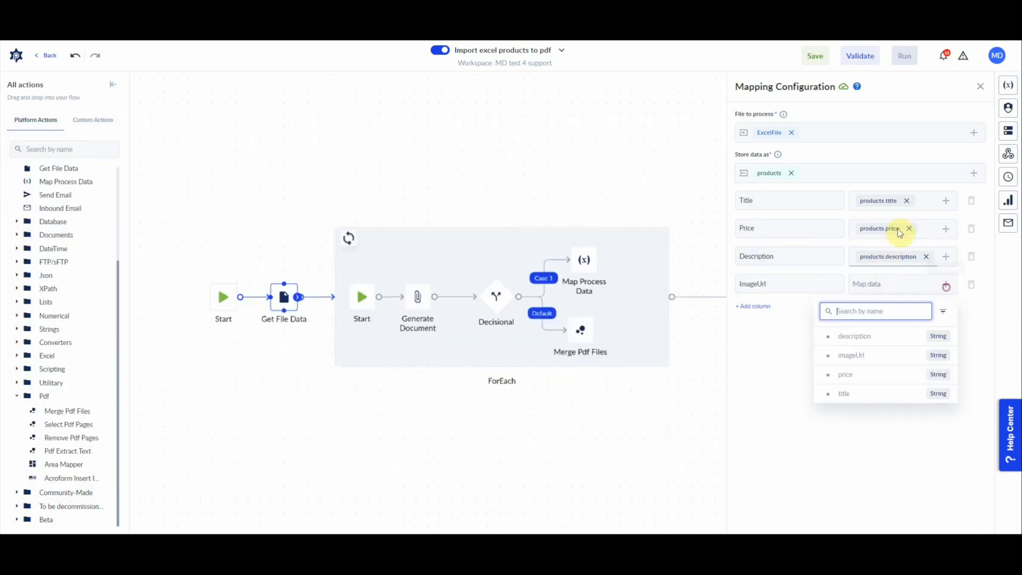
left_click(851, 355)
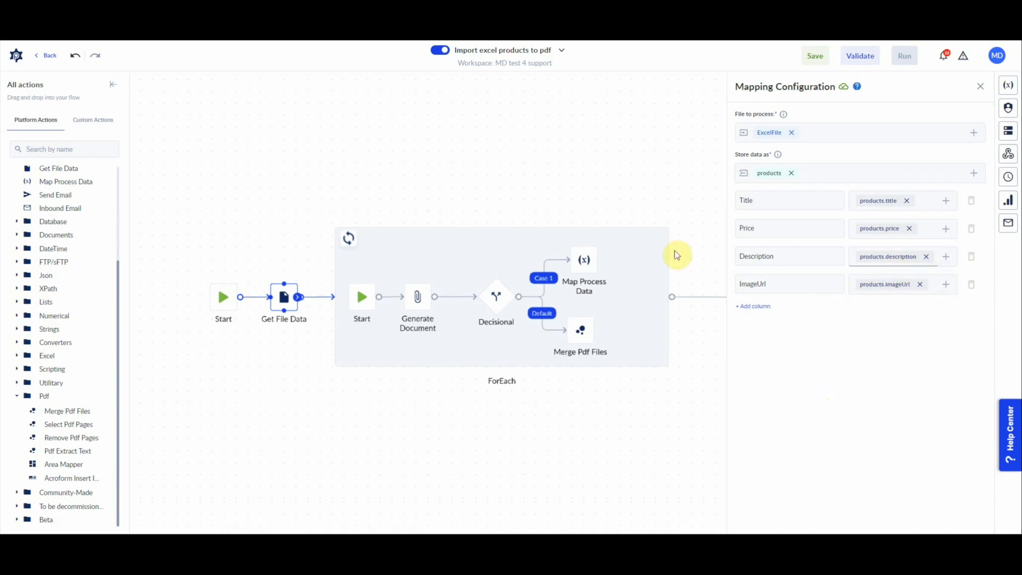
Step: Configure the ForEach action to loop over the products list with product as the item name
scroll(346, 328, "up", 2)
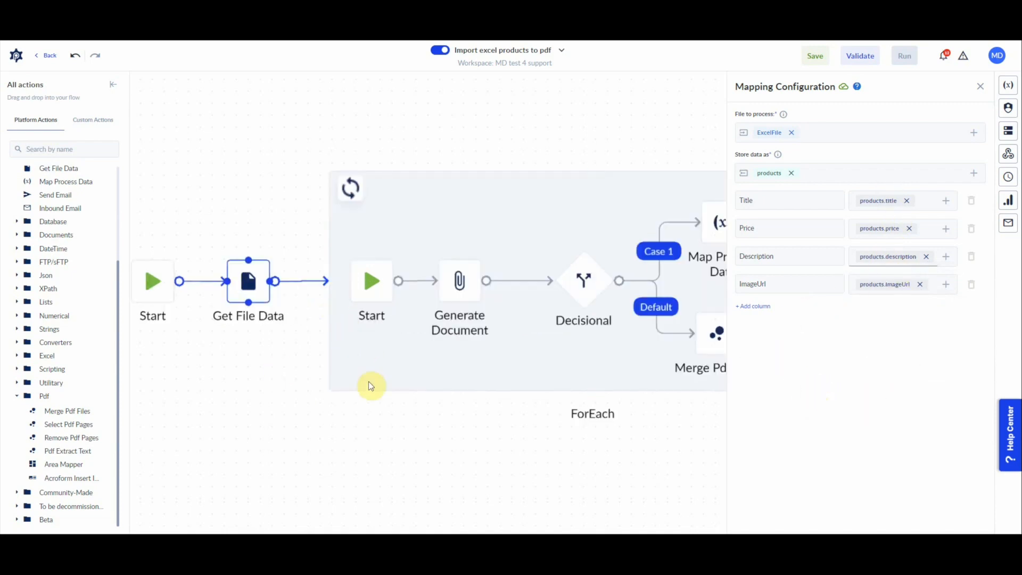
left_click(456, 371)
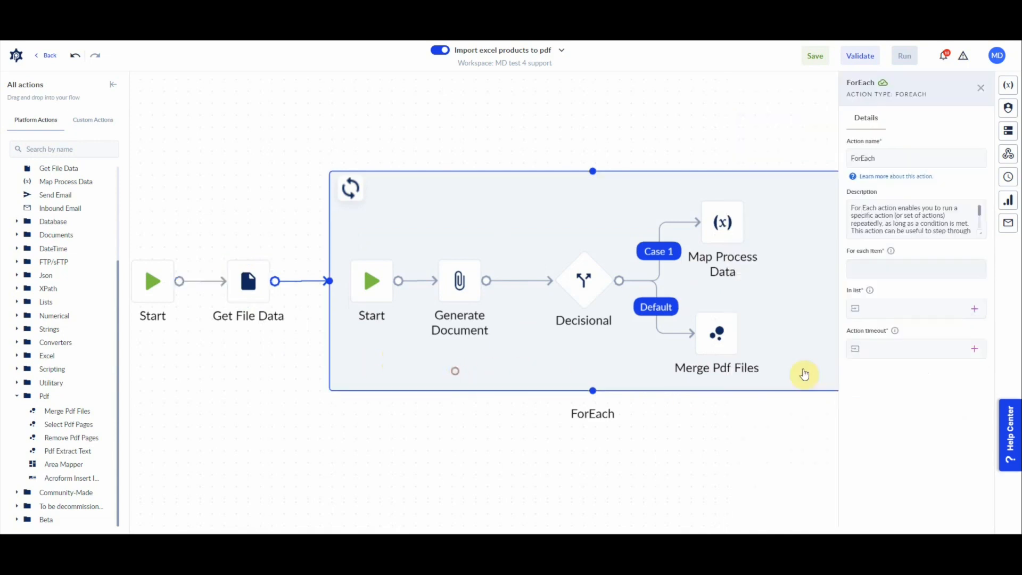
left_click(245, 281)
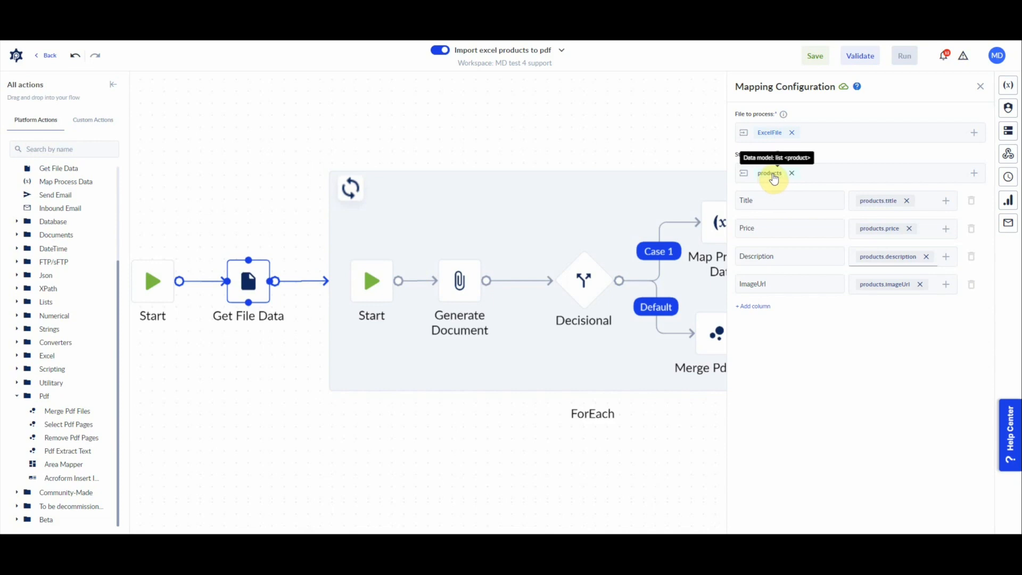
left_click(539, 215)
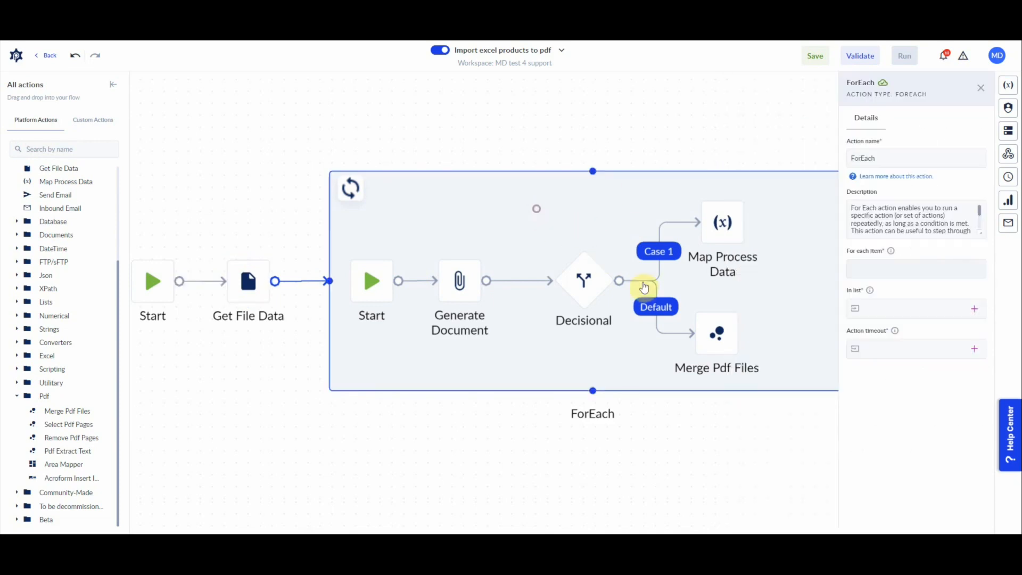
left_click(974, 309)
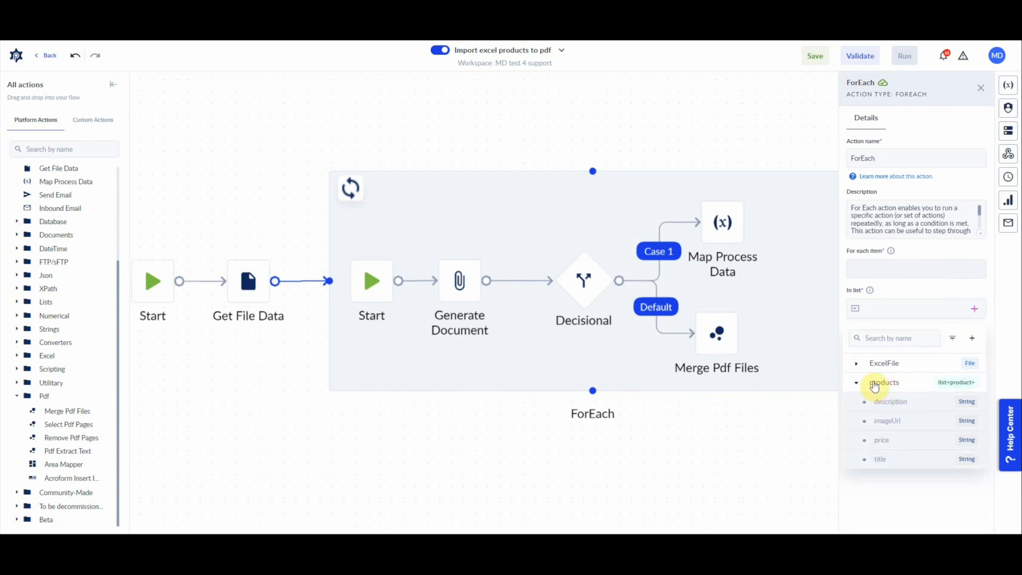
left_click(878, 383)
left_click(868, 268)
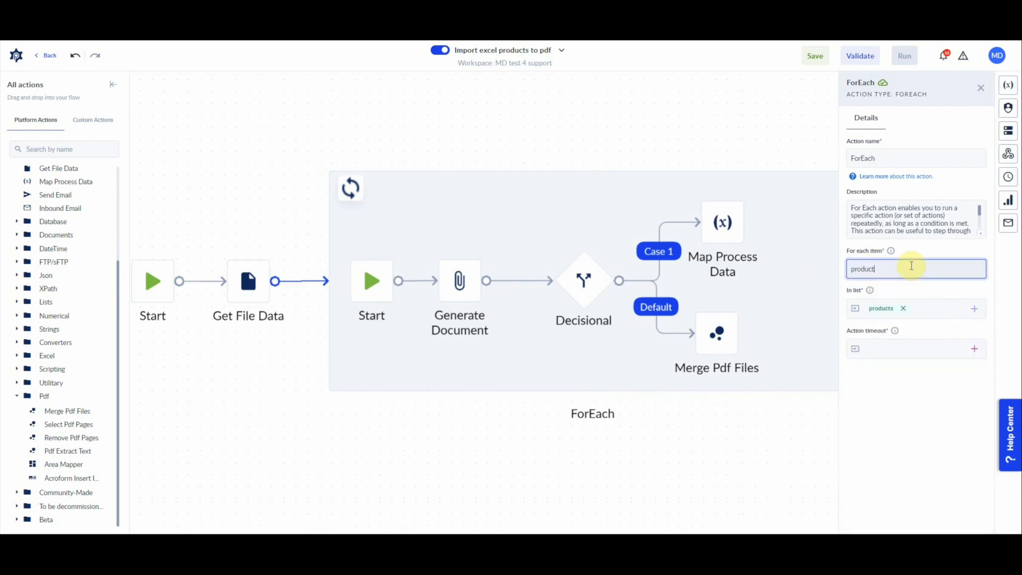
left_click(887, 349)
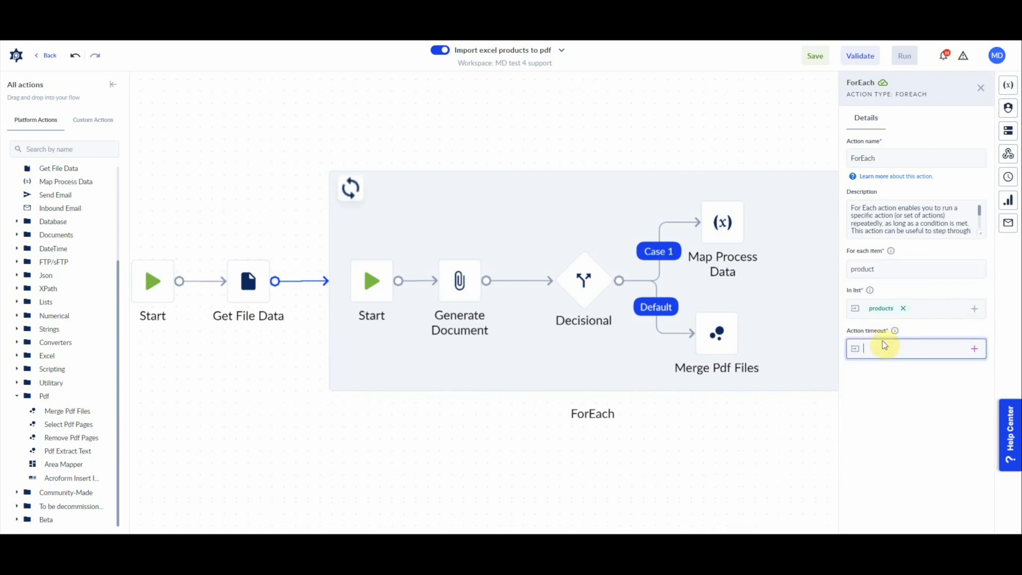
Step: Check the document templates available to the Generate Document action, and save and validate the process
left_click(458, 287)
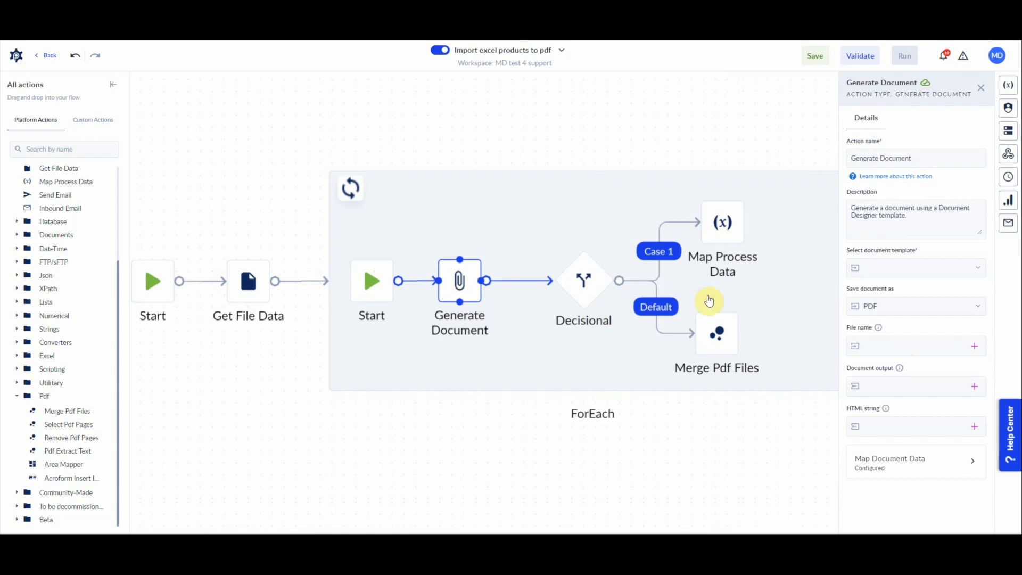
left_click(924, 269)
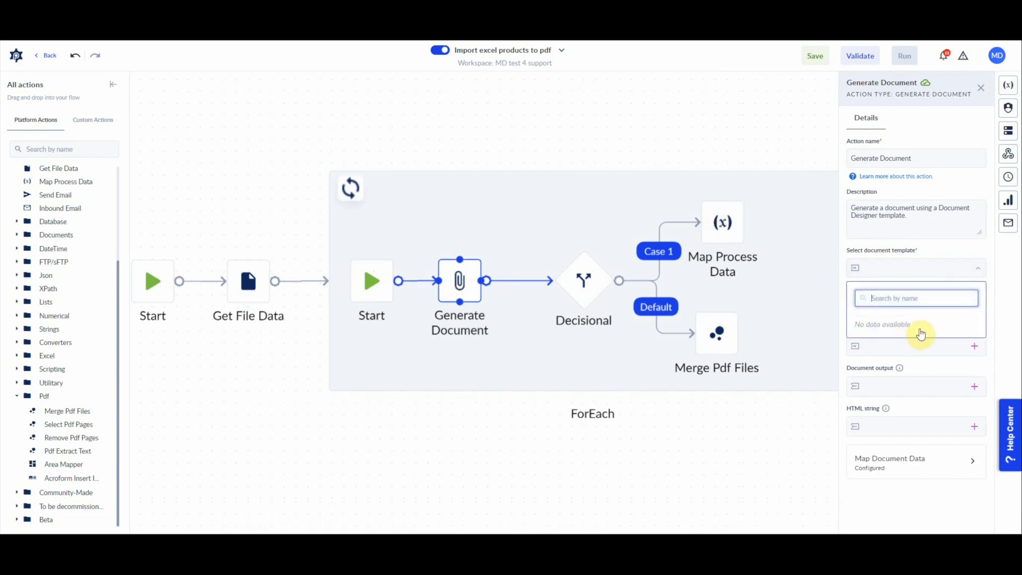
left_click(815, 58)
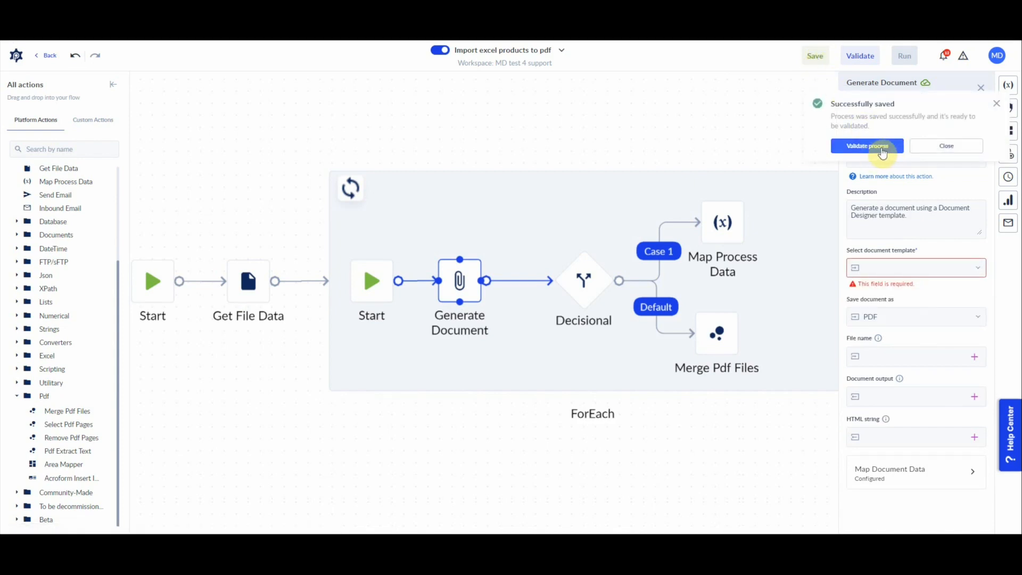
left_click(882, 152)
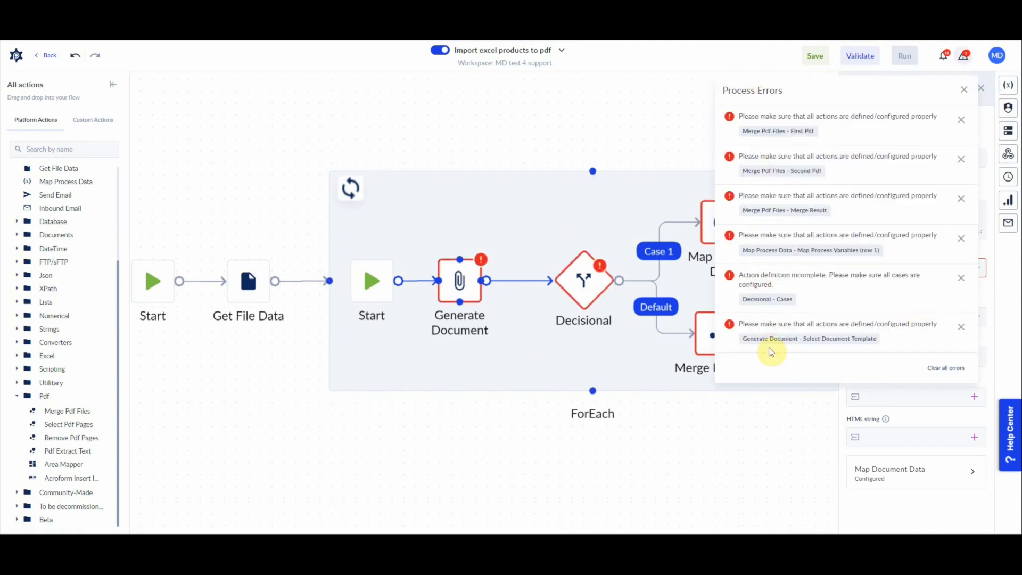
left_click(769, 346)
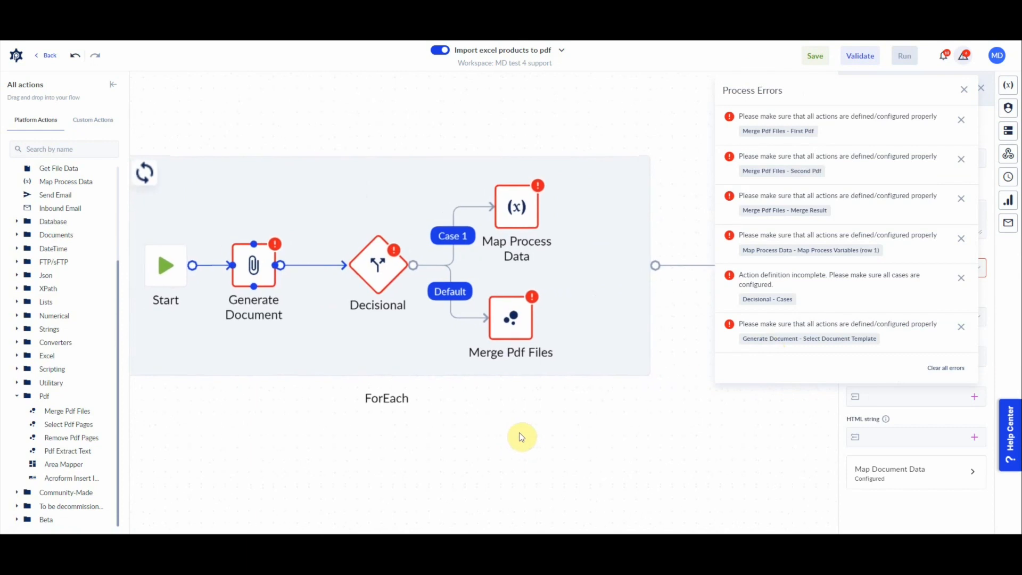
left_click_drag(520, 436, 608, 439)
left_click(608, 437)
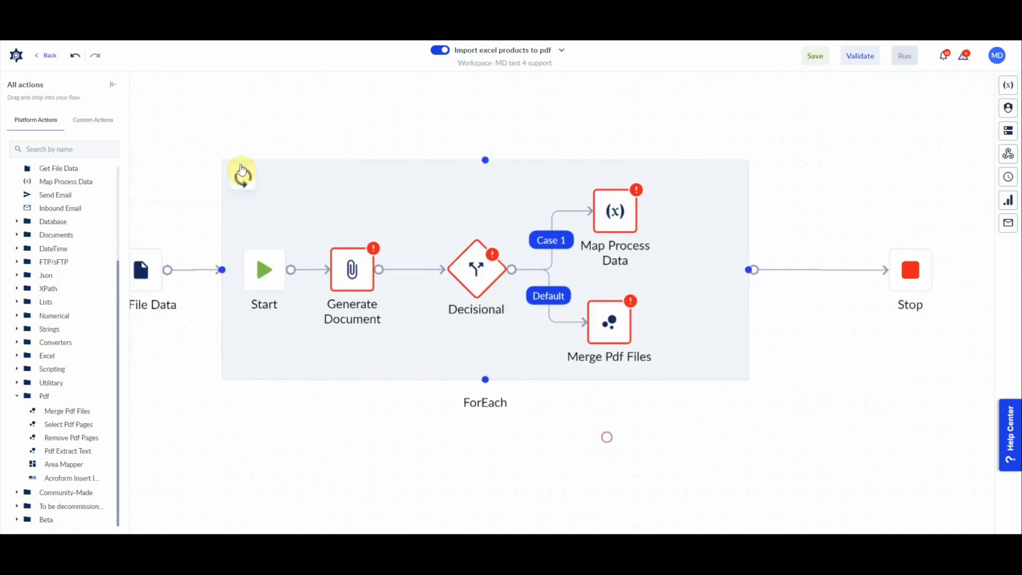
Step: Create a new document template in the Document Designer and name it "products from Excel"
left_click(15, 61)
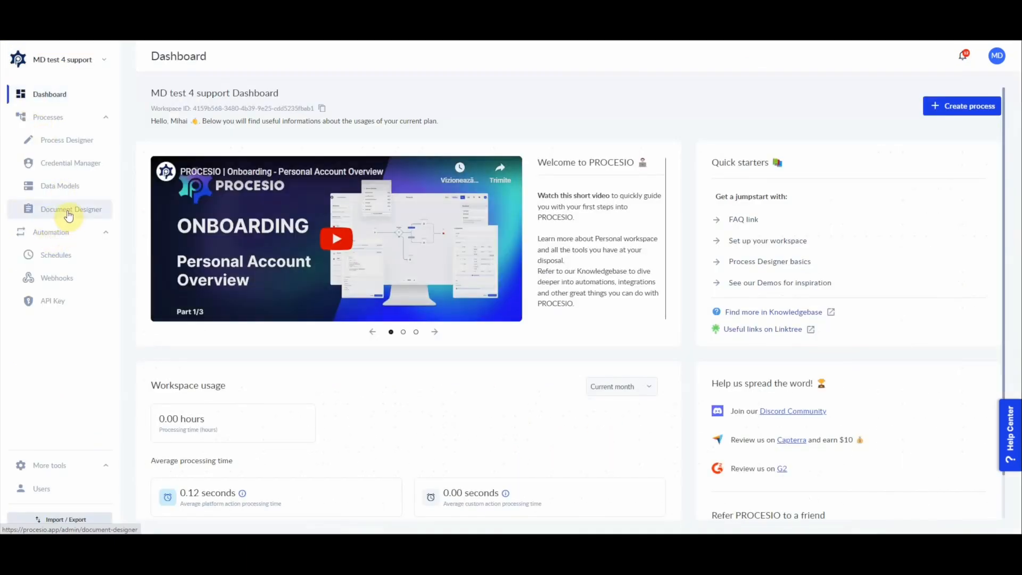
left_click(58, 213)
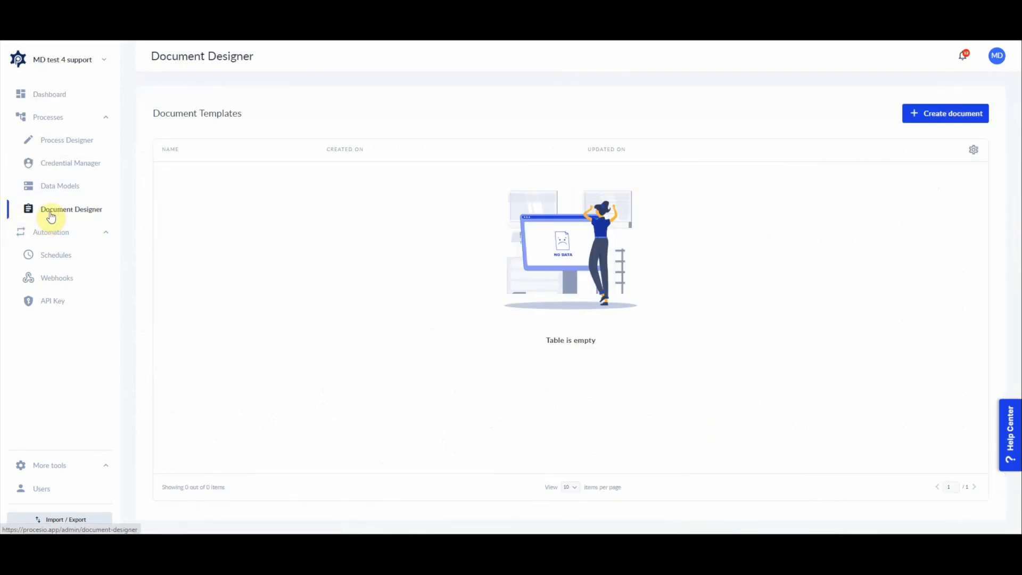
left_click(955, 114)
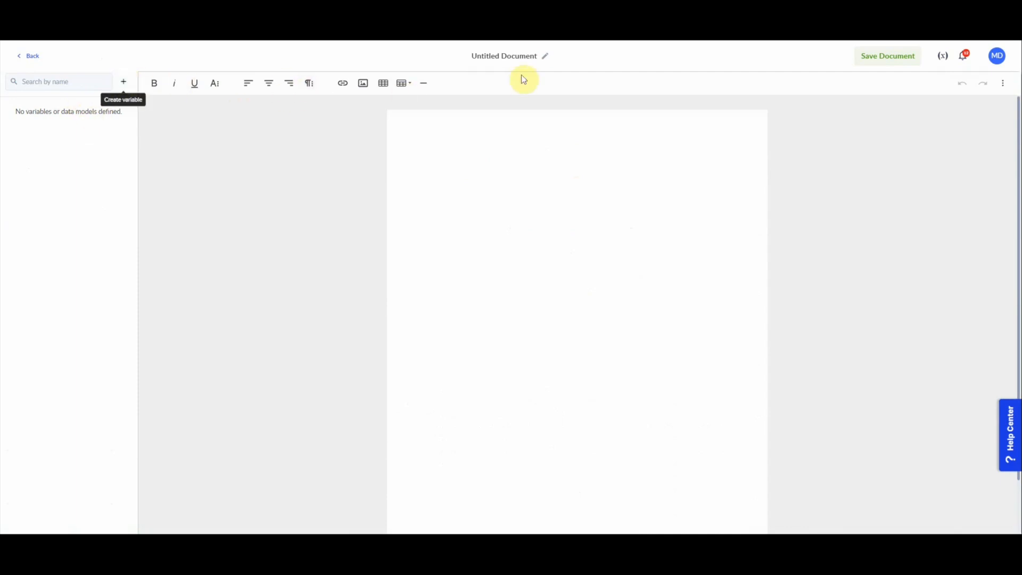
triple_click(508, 58)
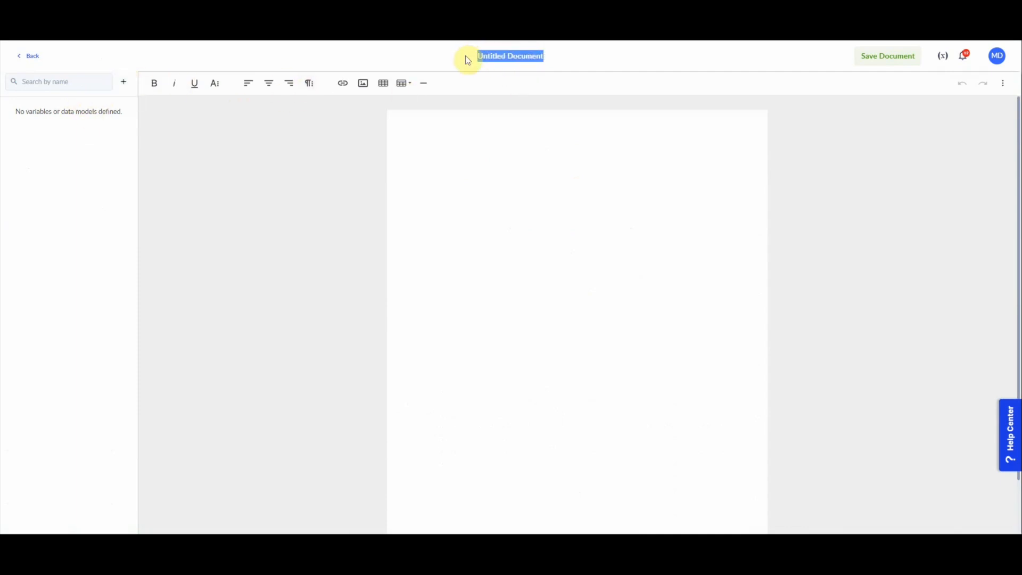
type("products from Excel")
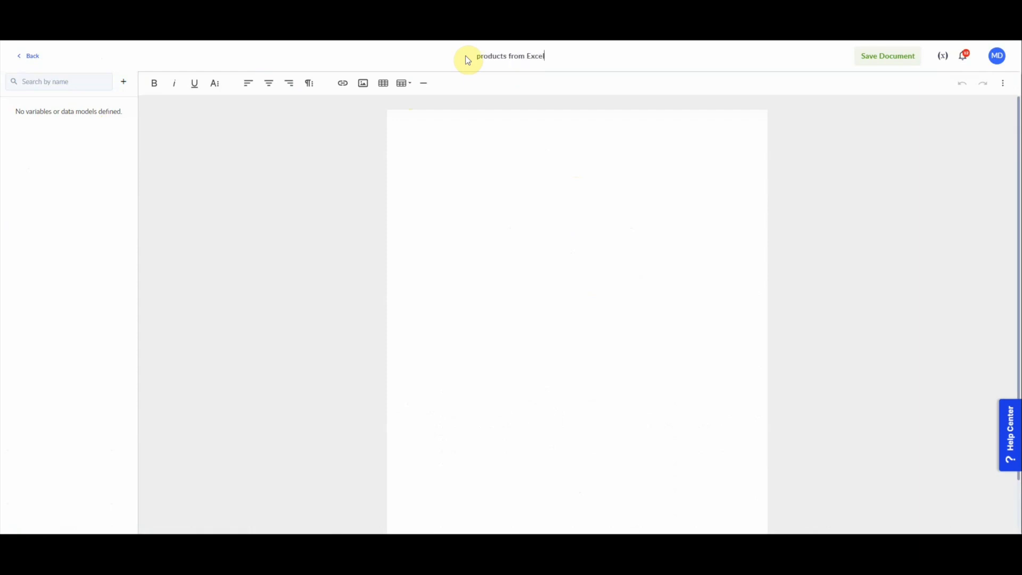
Step: Create a single-value template variable named product with the product data model as its type
left_click(117, 81)
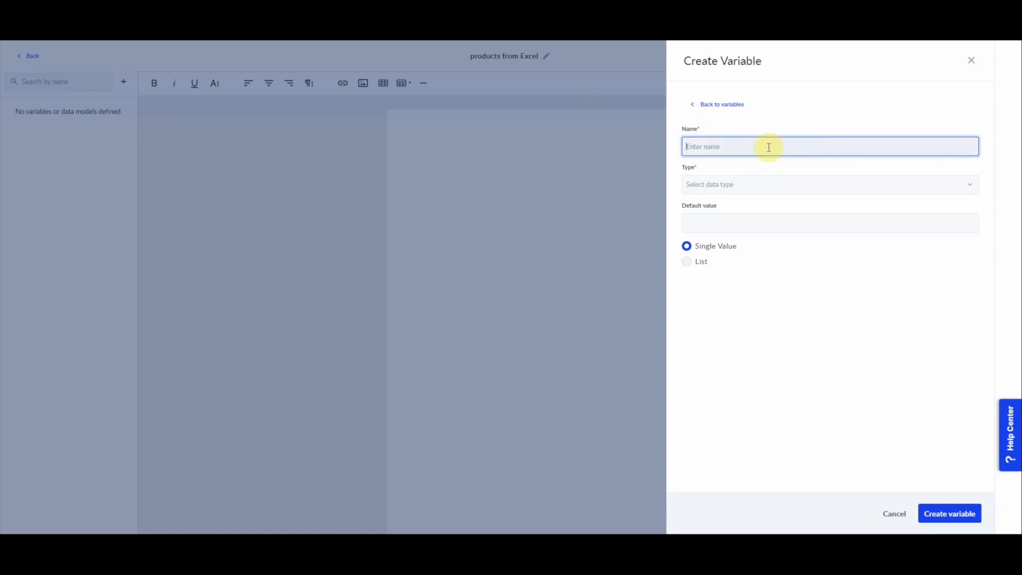
type("product")
left_click(781, 183)
type("pro")
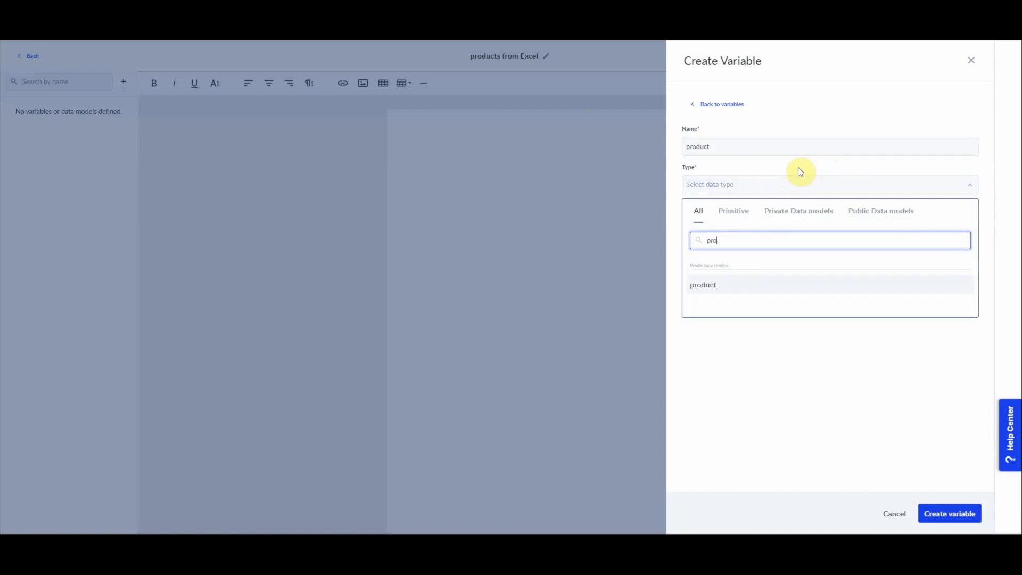
left_click(721, 289)
left_click(948, 517)
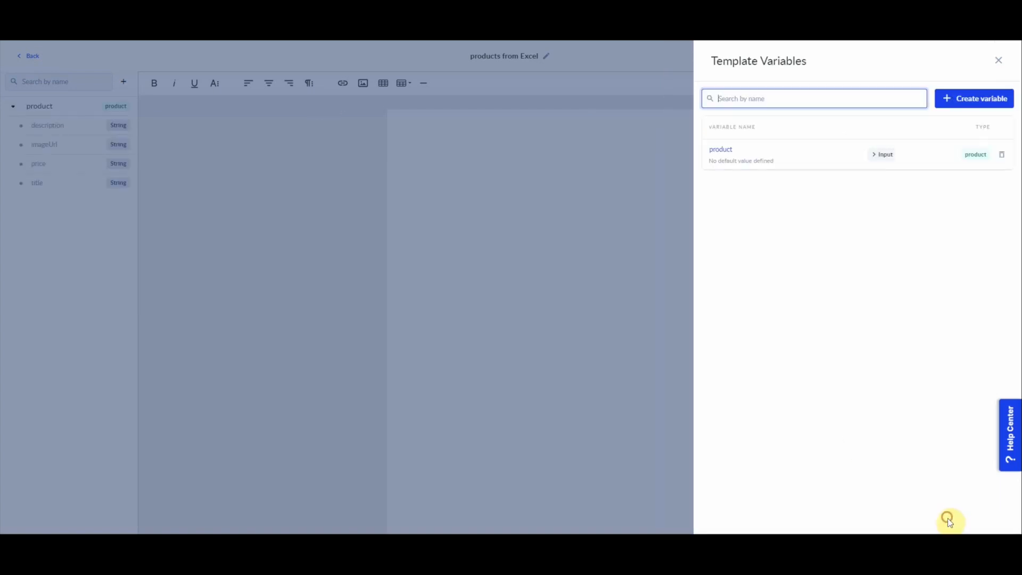
left_click(1006, 63)
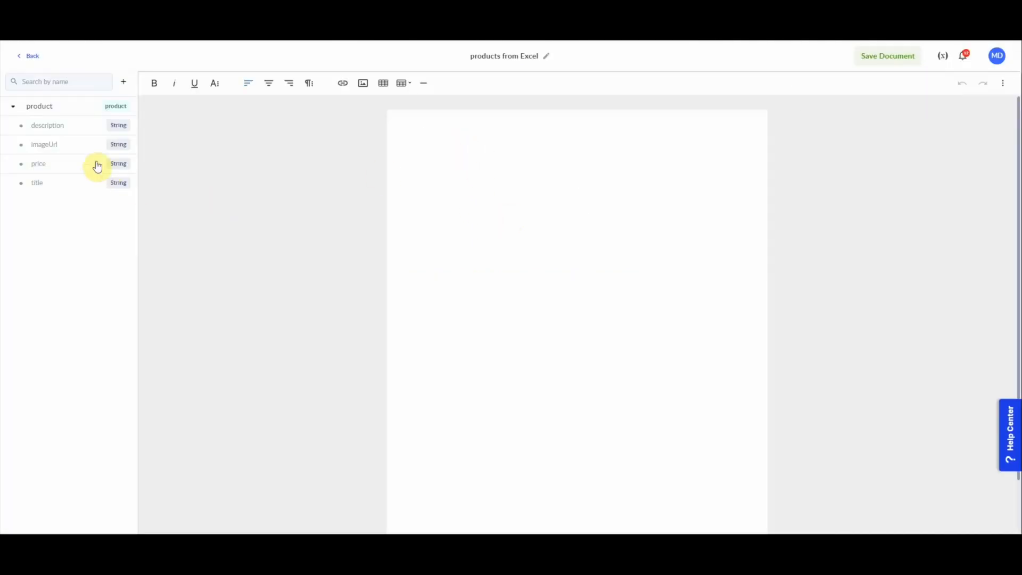
Step: Insert the product's title, imageUrl, price and description fields into the document, each on its own line
left_click(40, 184)
key("Return")
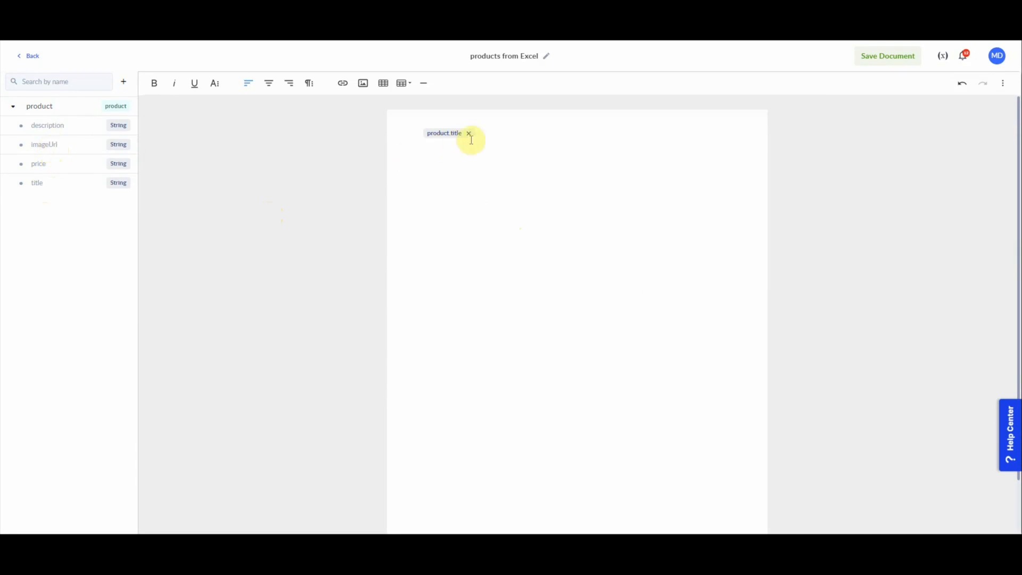
left_click(43, 146)
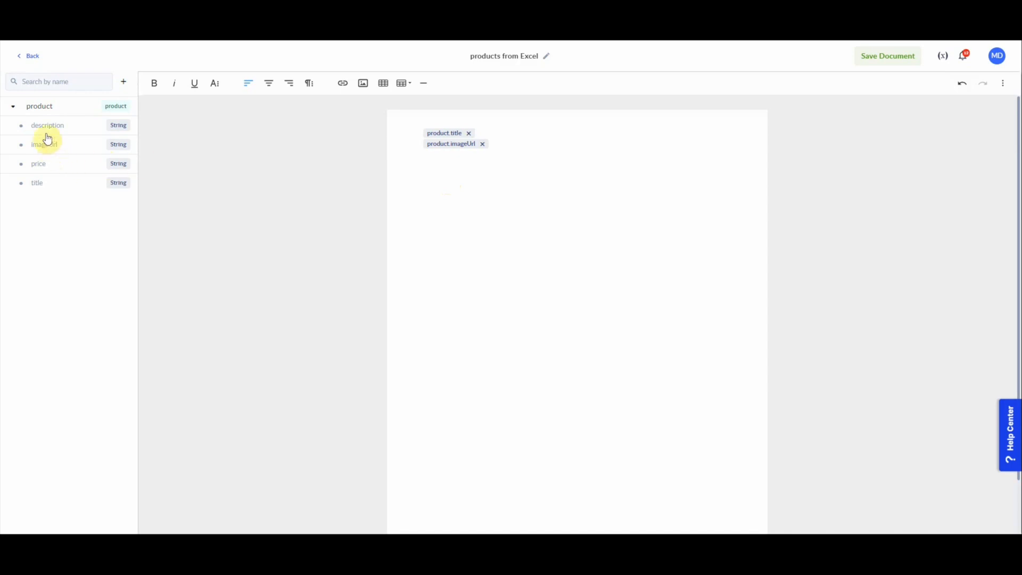
left_click(41, 164)
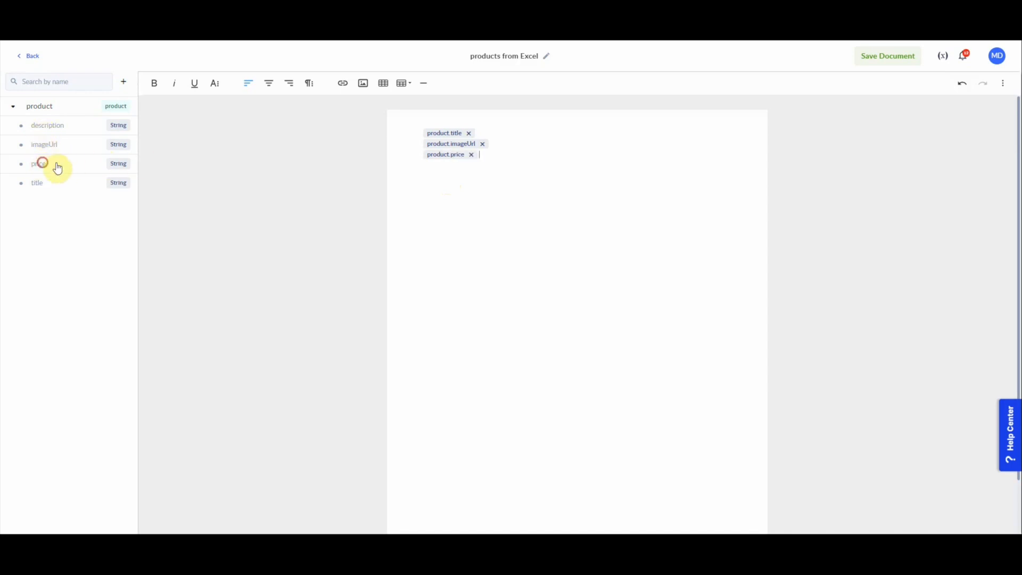
left_click(46, 127)
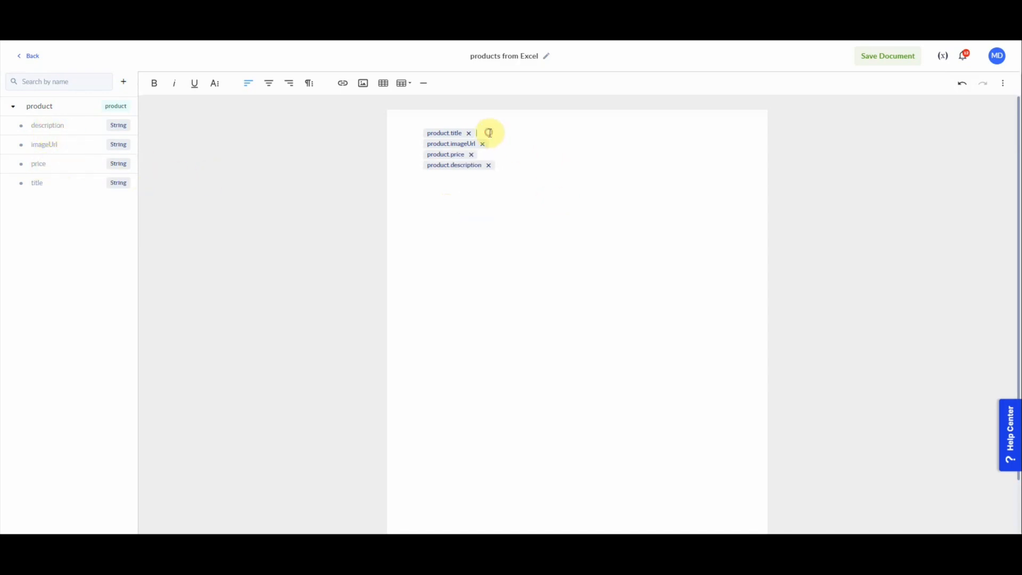
Step: Separate the four product fields with blank lines and centre them all on the page
key("Return")
left_click(507, 155)
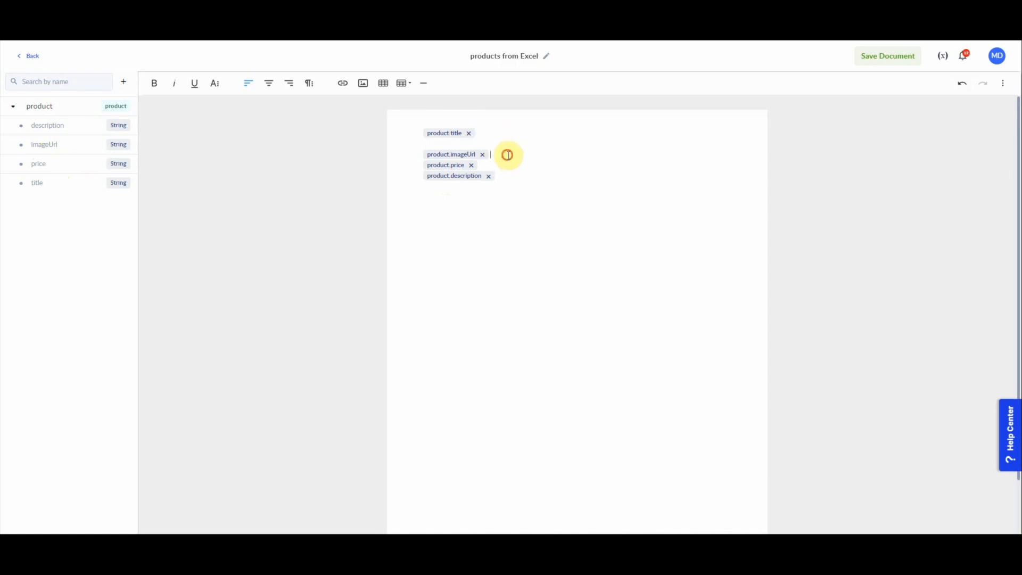
key("Return")
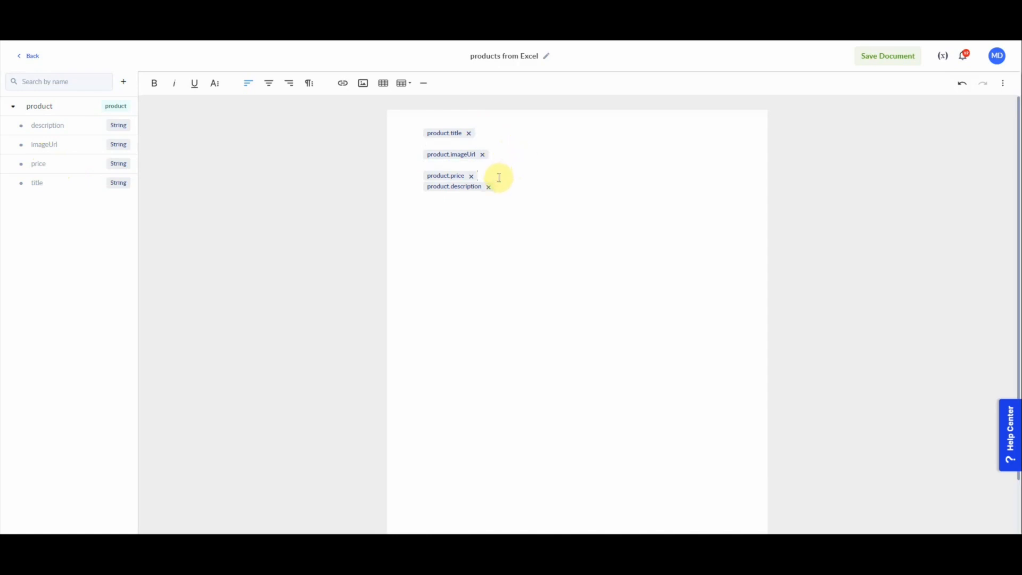
key("Return")
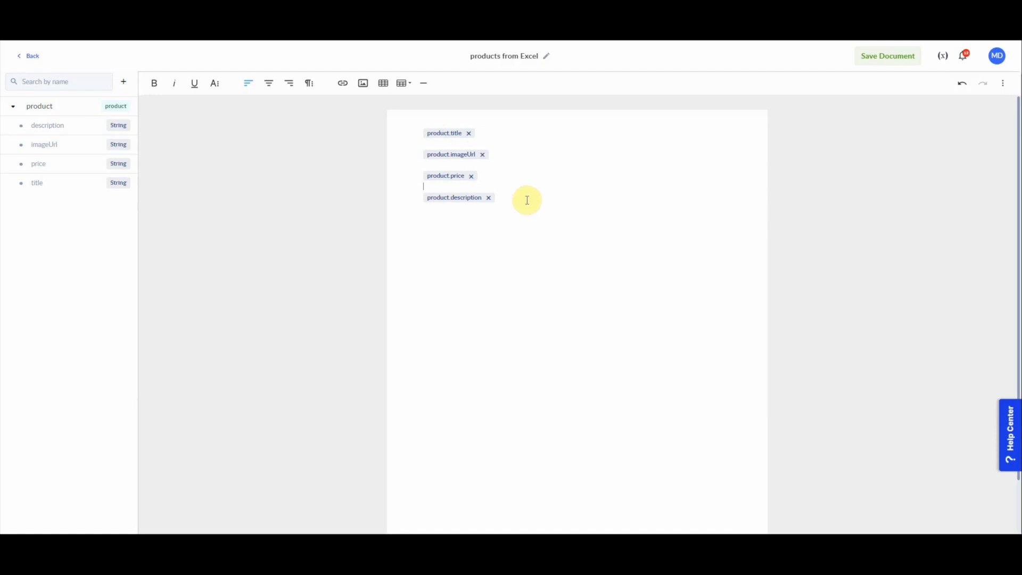
left_click_drag(527, 200, 409, 133)
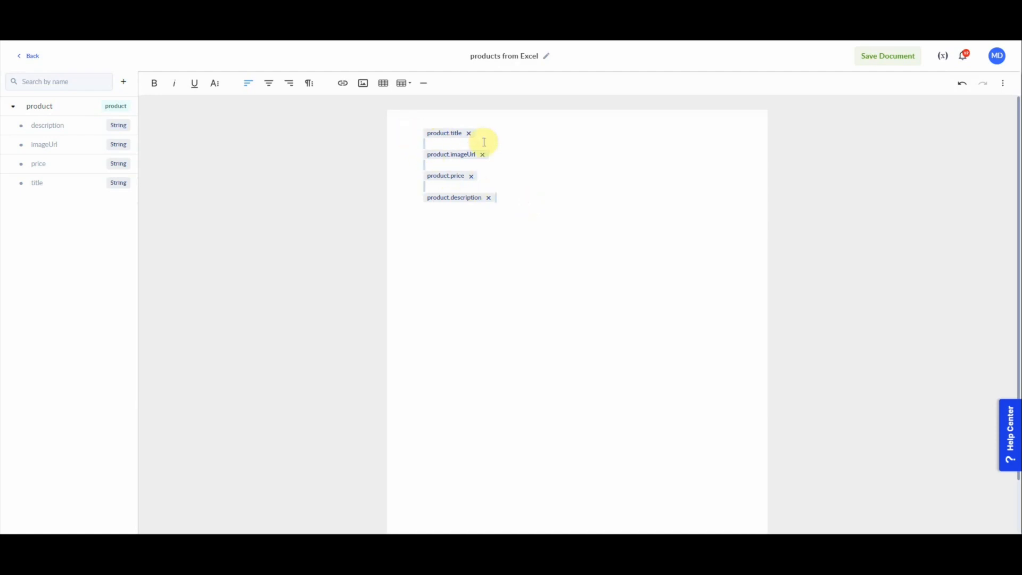
left_click(269, 83)
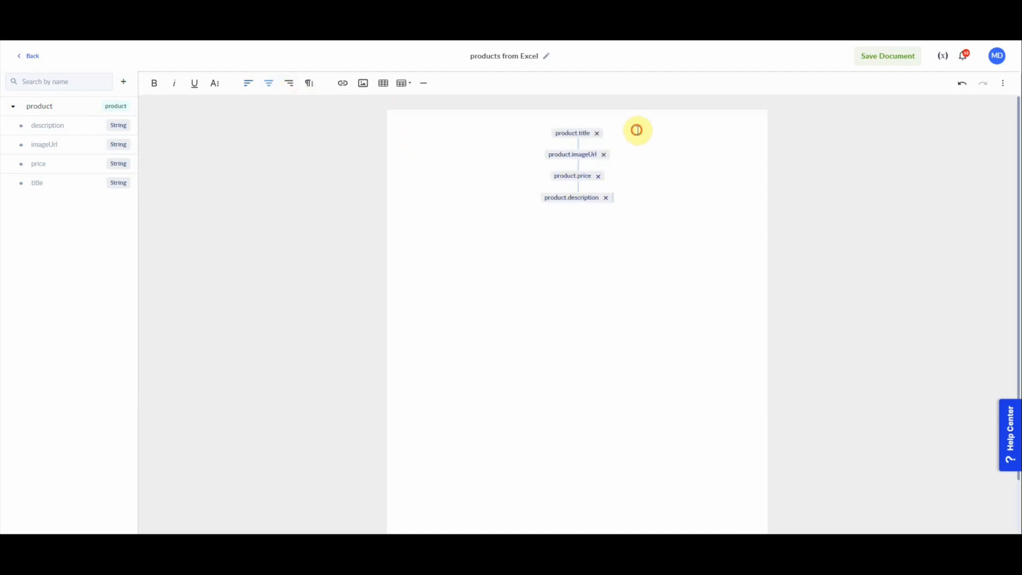
Step: Format the product.title field as bold with dark red text and save the document template
left_click(538, 131)
left_click(156, 84)
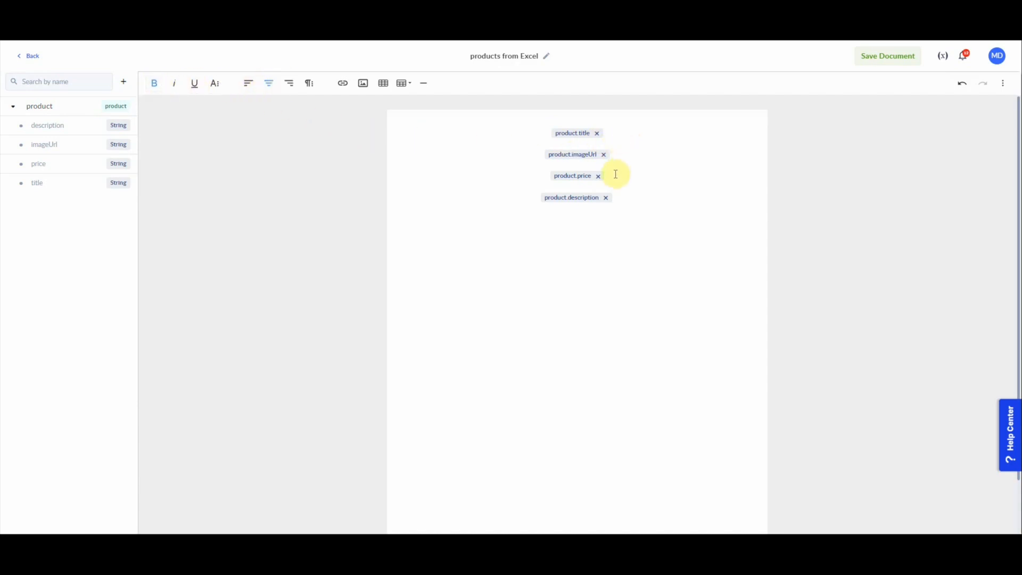
left_click(215, 91)
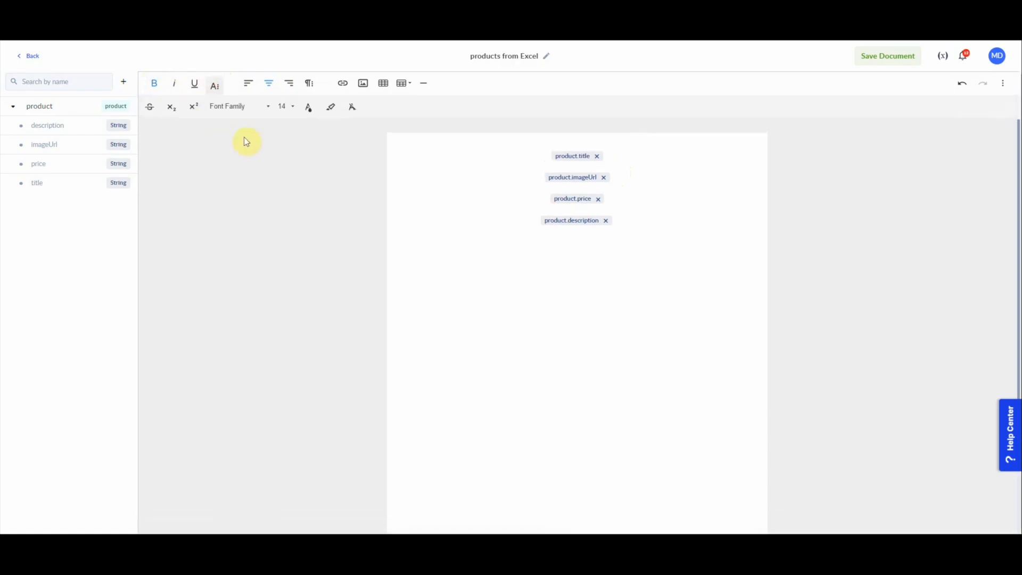
left_click(309, 108)
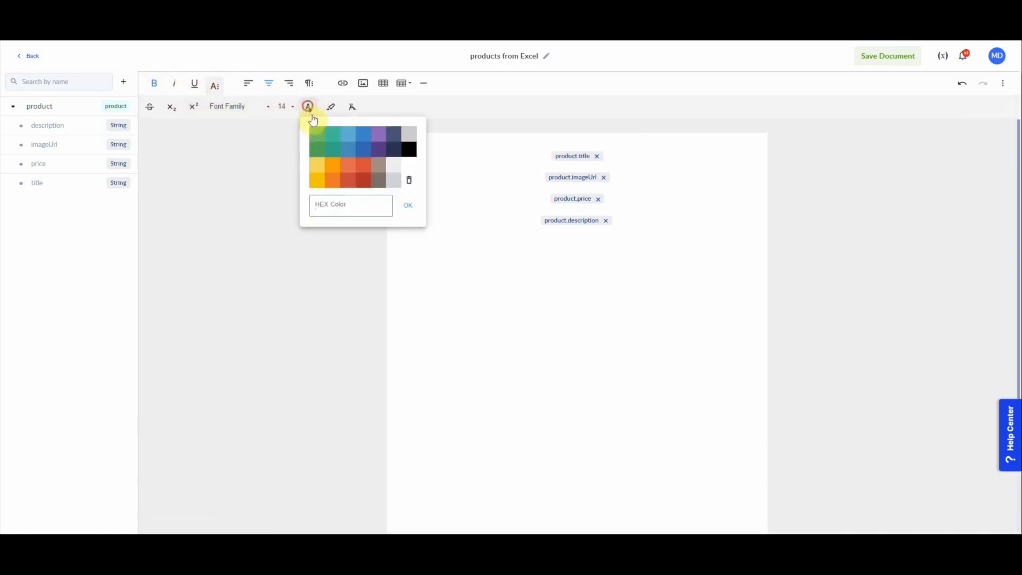
left_click(364, 186)
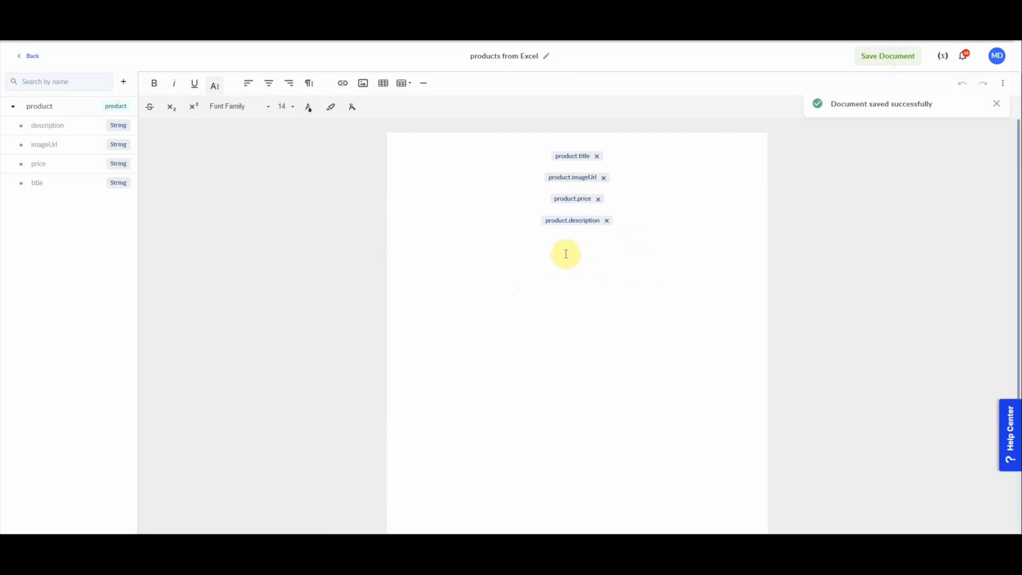
left_click(695, 544)
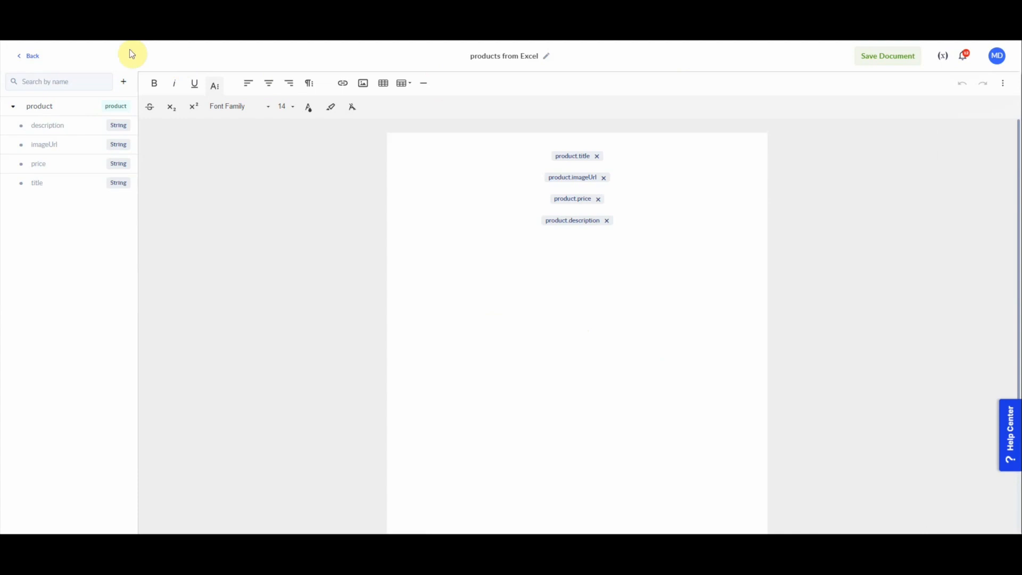
Step: Return to the "Import excel products to pdf" process and open the details of the Generate Document action inside the ForEach
left_click(30, 57)
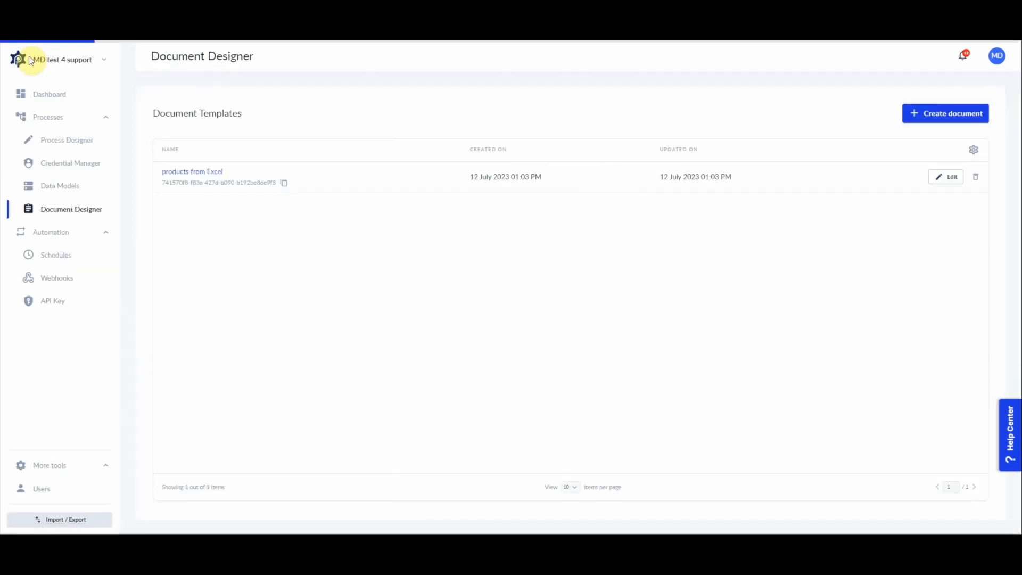
left_click(58, 141)
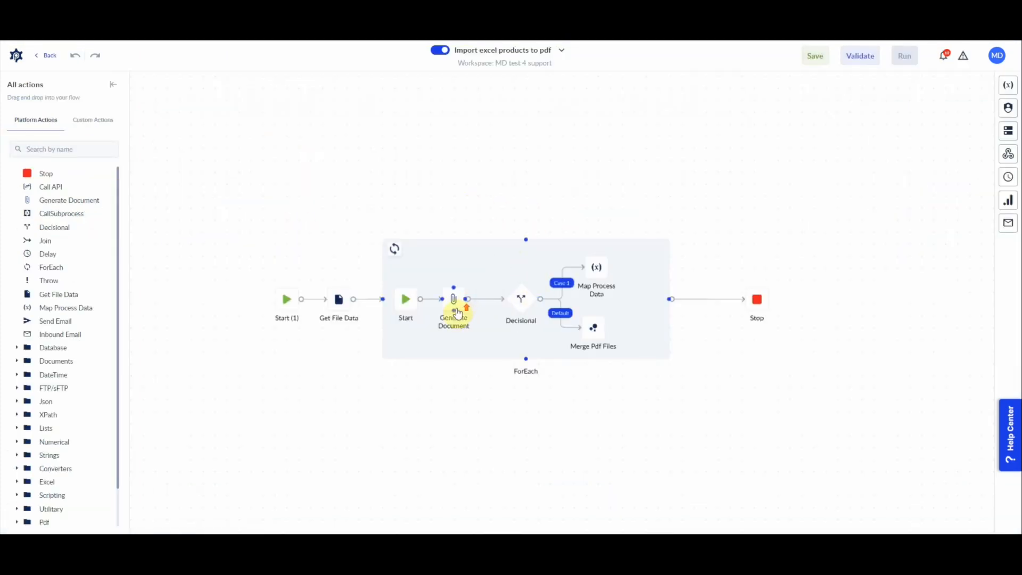
scroll(456, 305, "up", 5)
left_click(461, 303)
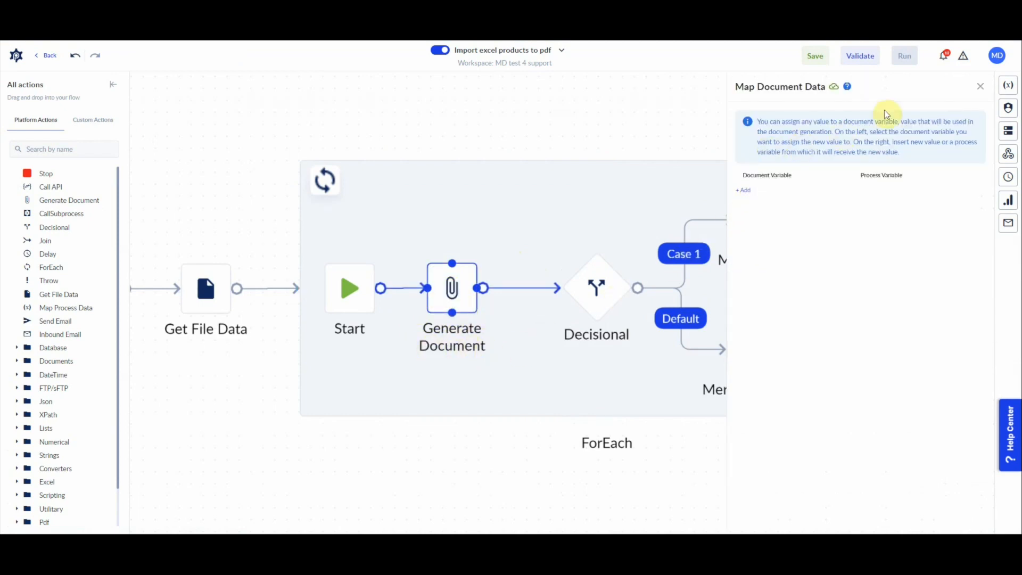
left_click(980, 88)
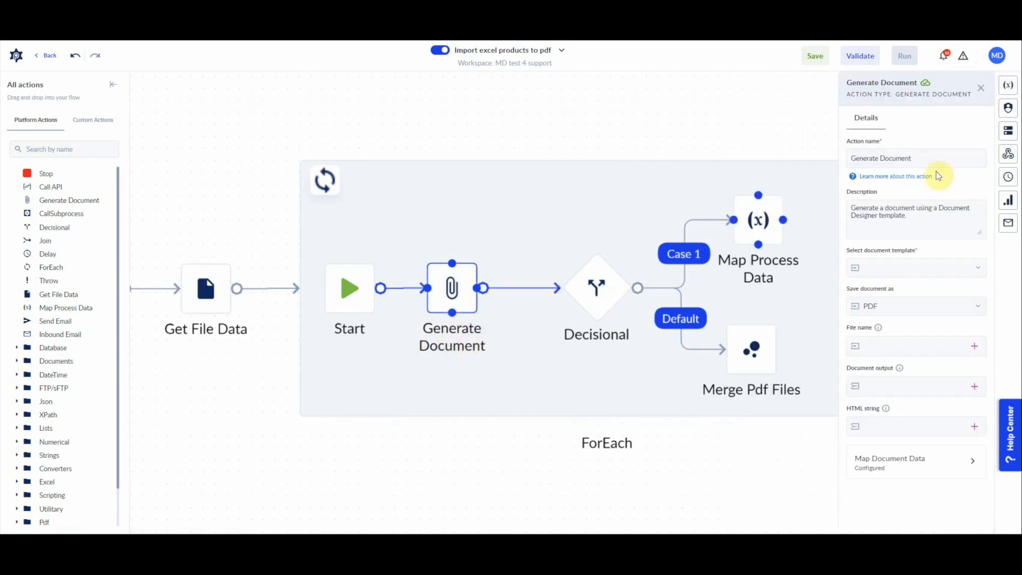
Step: Select the "products from Excel" template for the Generate Document action and set the file name to "p"
left_click(880, 263)
left_click(887, 328)
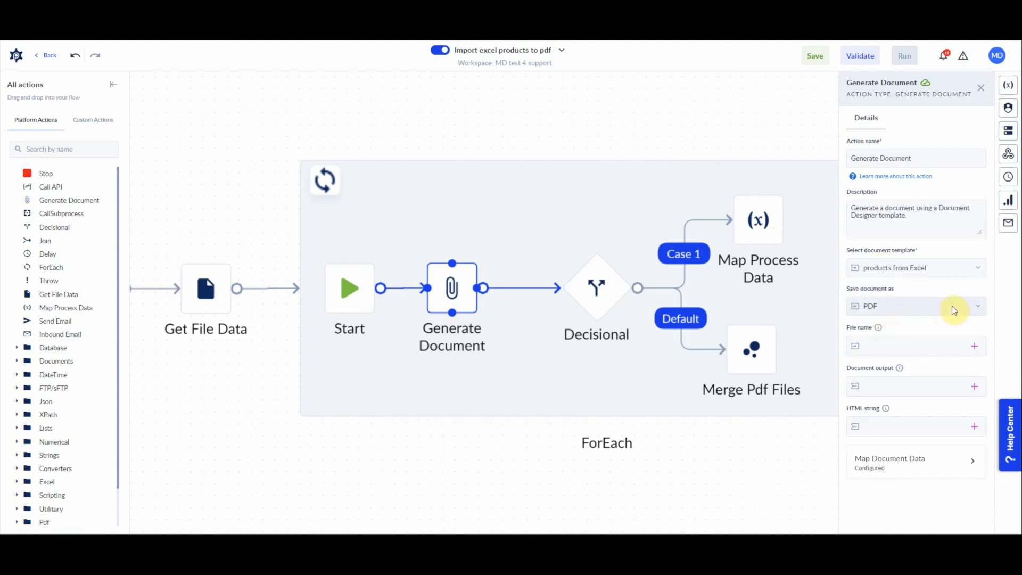
left_click(887, 346)
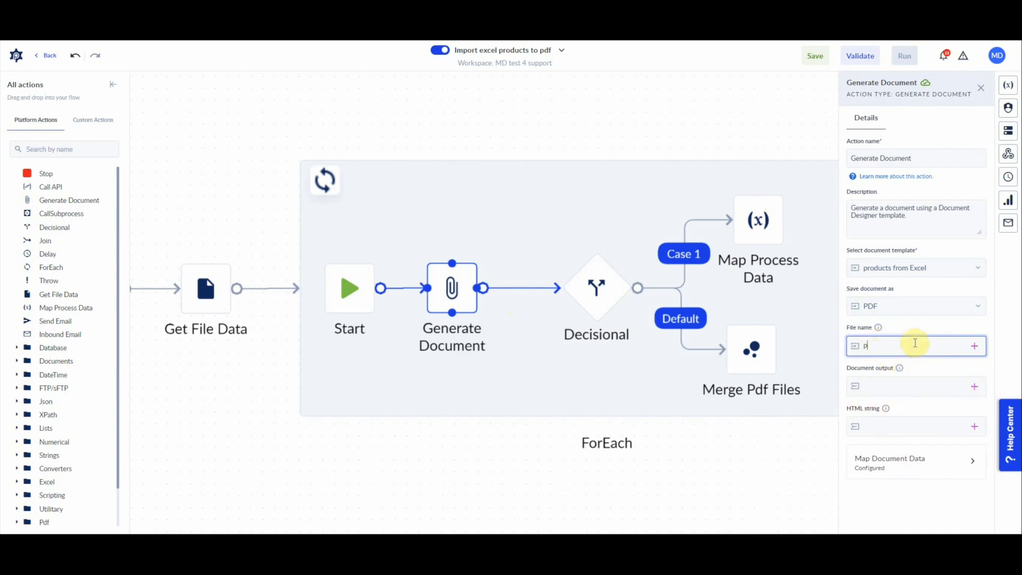
Step: Create a single-value File variable named tmpPDF and use it as the action's document output
left_click(975, 389)
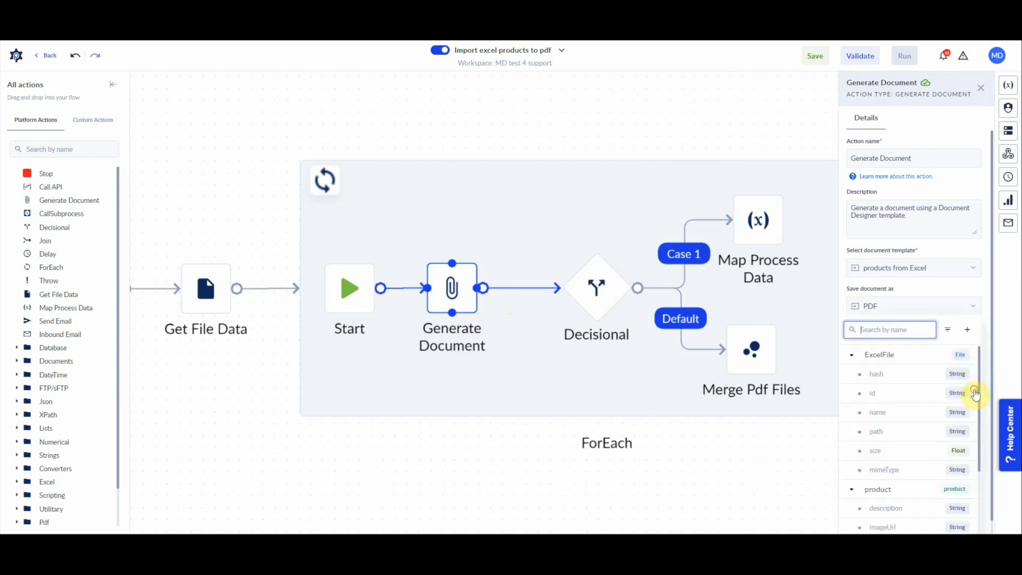
left_click(968, 330)
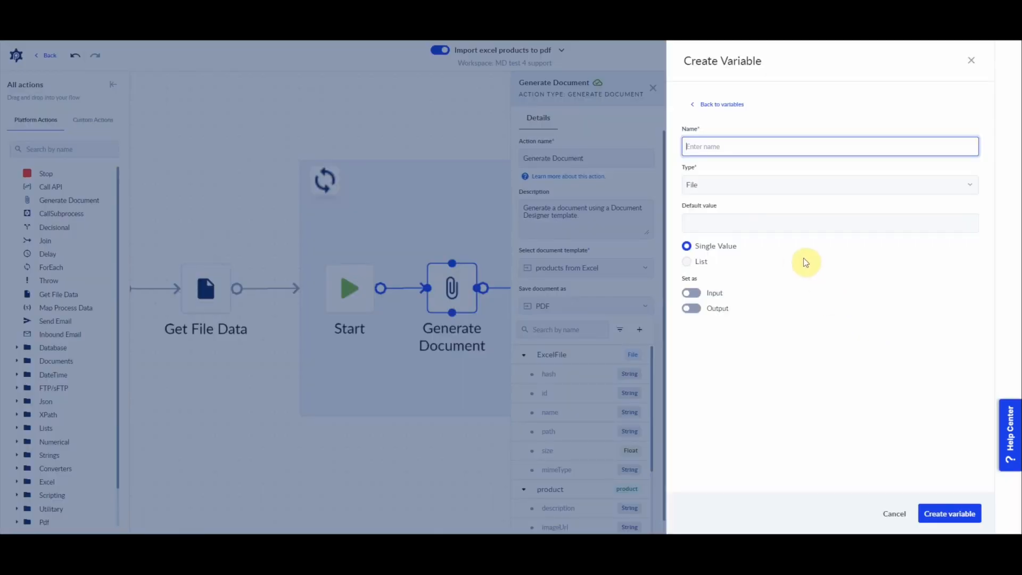
type("tmpPDF")
left_click(950, 513)
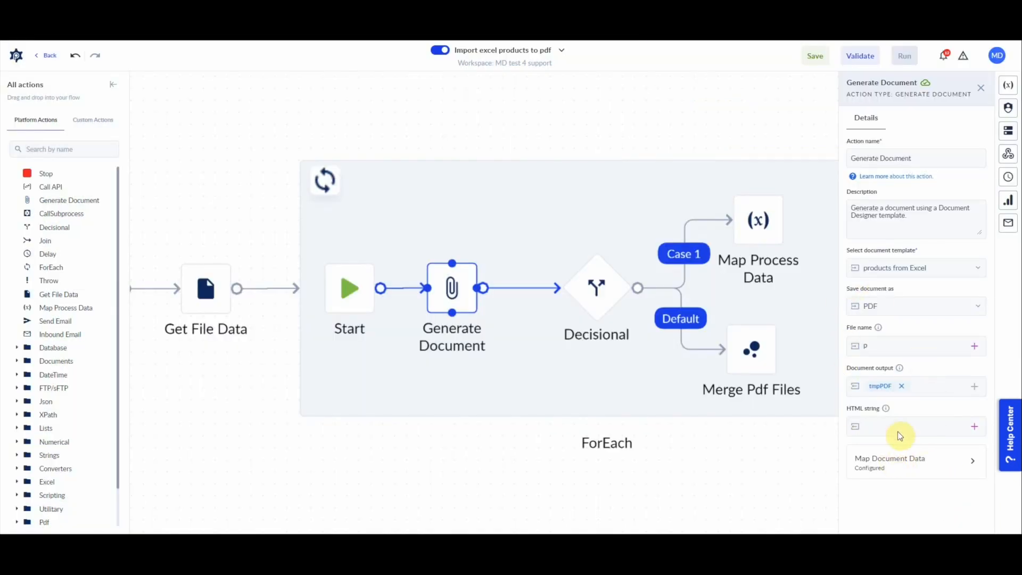
Step: In the document data mapping, replace the product document variable with product.description and assign it the process variable product.description
left_click(878, 462)
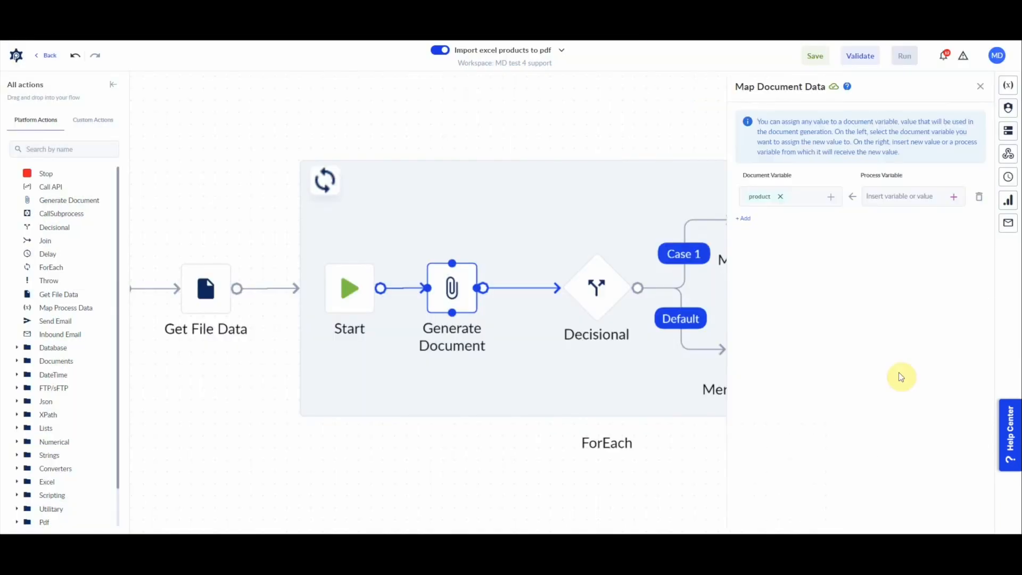
left_click(782, 199)
left_click(830, 197)
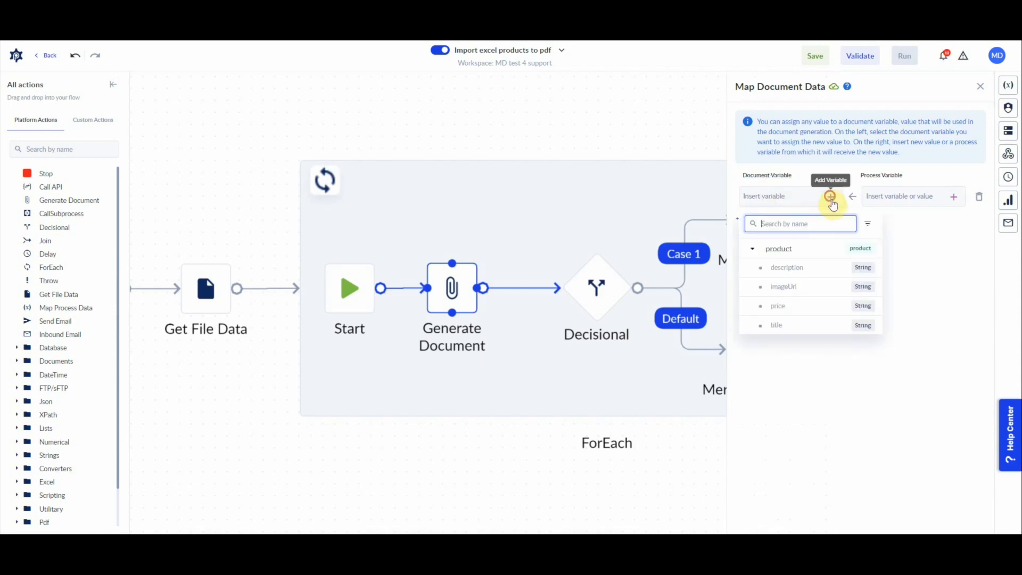
left_click(789, 270)
left_click(899, 198)
left_click(953, 207)
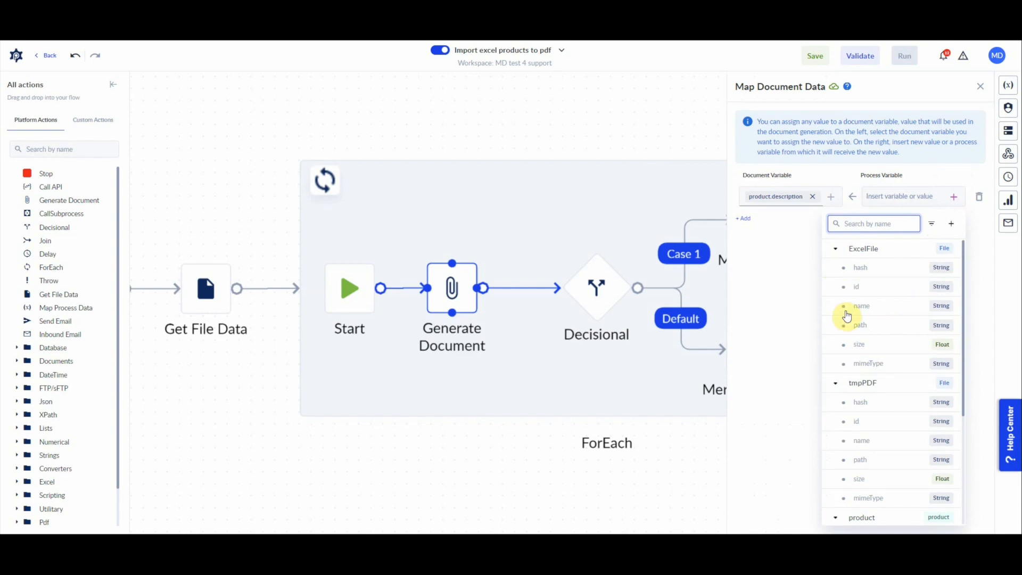
left_click(837, 250)
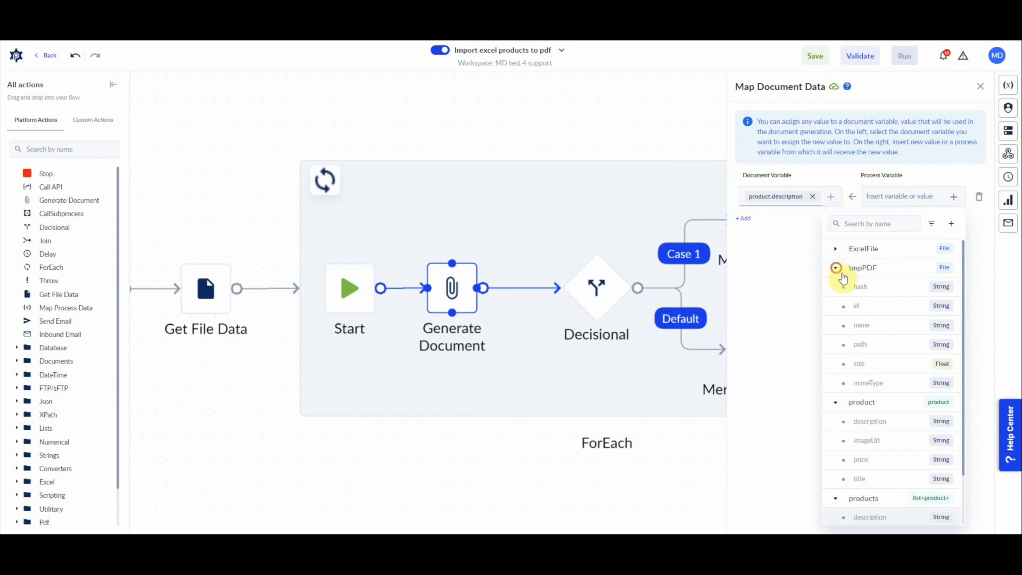
left_click(837, 269)
left_click(868, 308)
Step: Add a mapping that assigns the process variable product.price to the document variable product.price
left_click(745, 218)
left_click(831, 224)
left_click(779, 334)
left_click(895, 223)
left_click(953, 225)
scroll(905, 422, "down", 5)
left_click(855, 399)
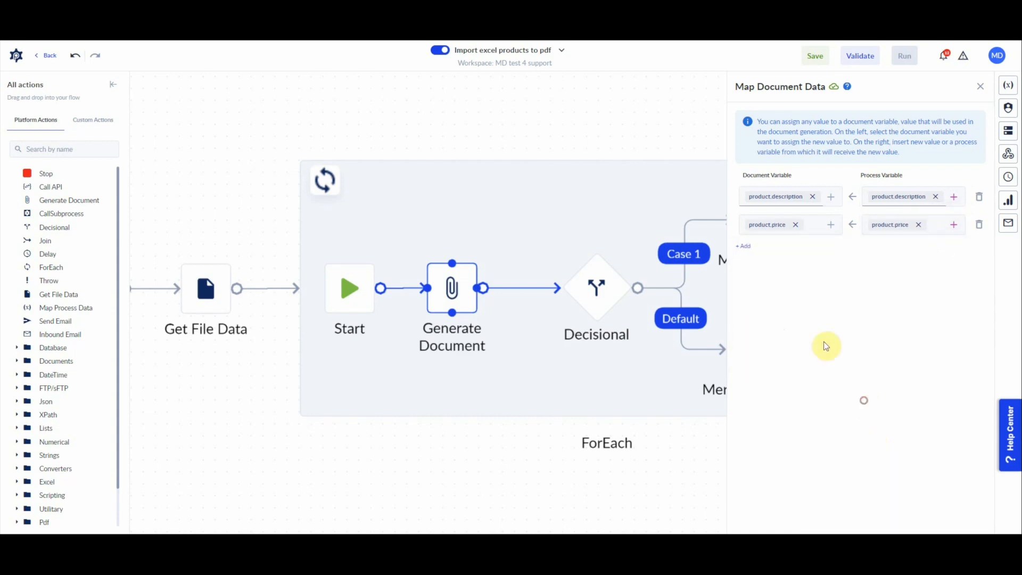
Step: Add a mapping that assigns the process variable product.title to the document variable product.title
left_click(831, 252)
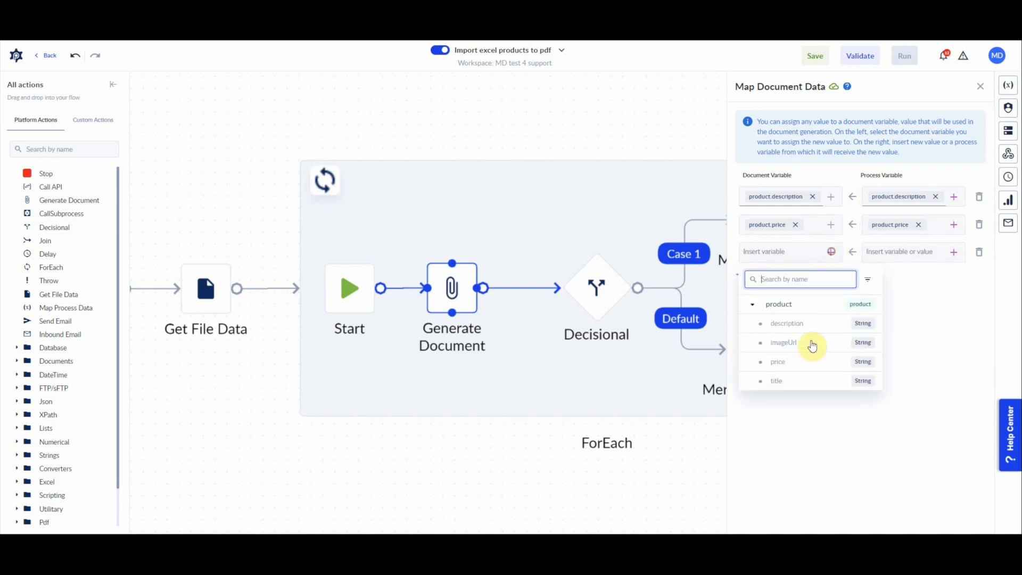
left_click(784, 380)
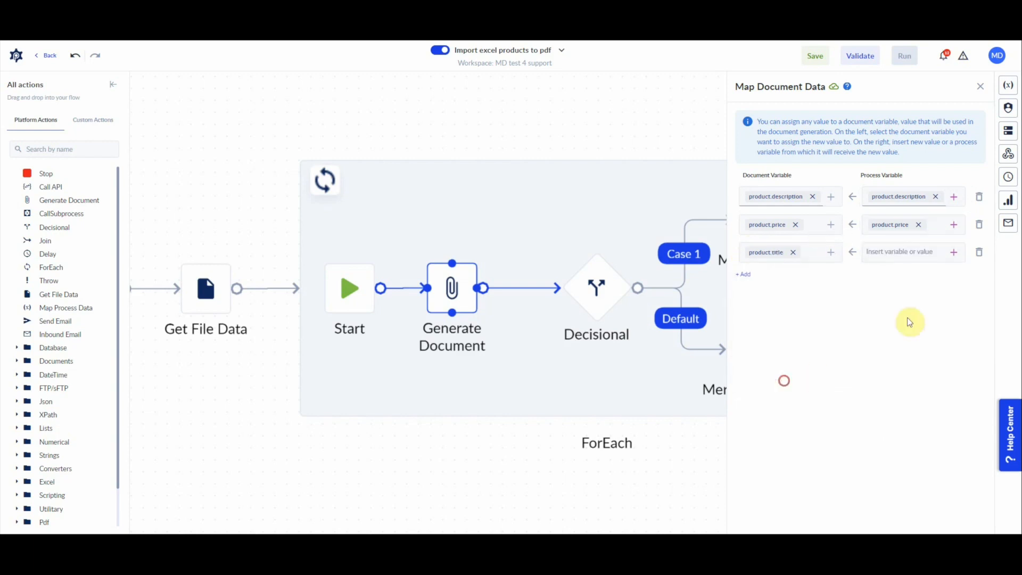
left_click(953, 252)
type("tit")
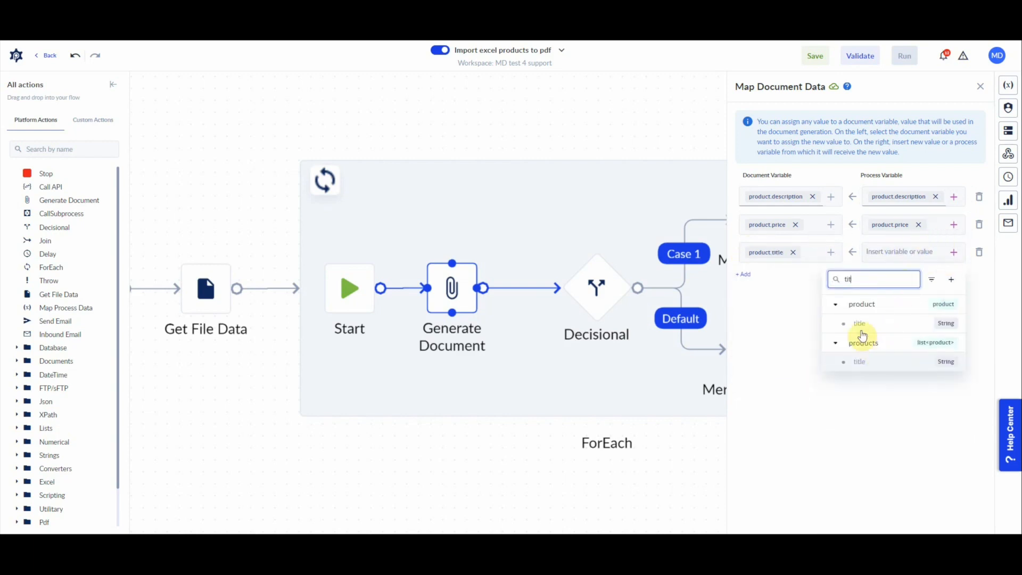
left_click(860, 330)
Step: Add a mapping for product.imageUrl with the value <img src="" style="max-width:100%;height:400px;">
left_click(746, 279)
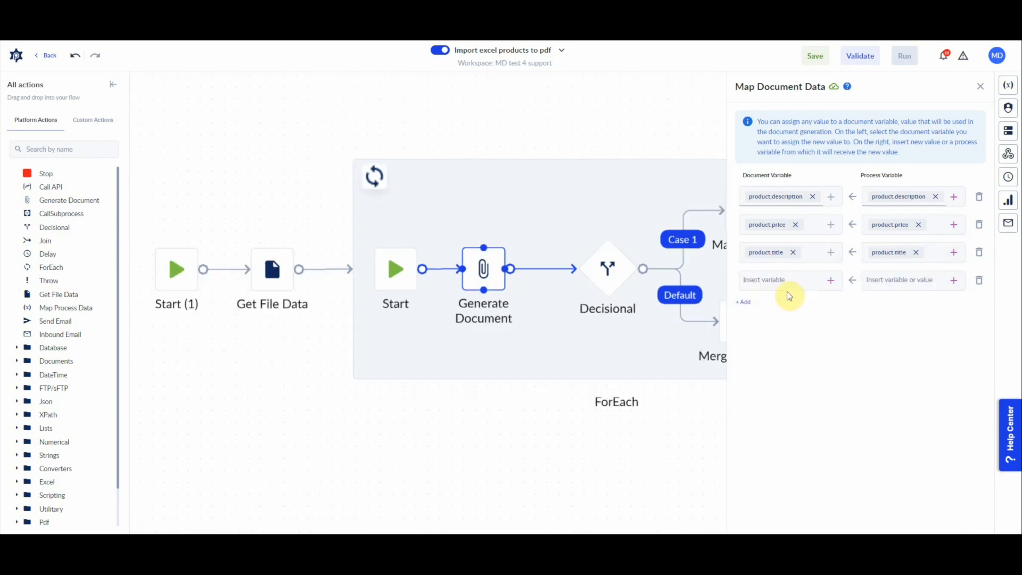
left_click(831, 280)
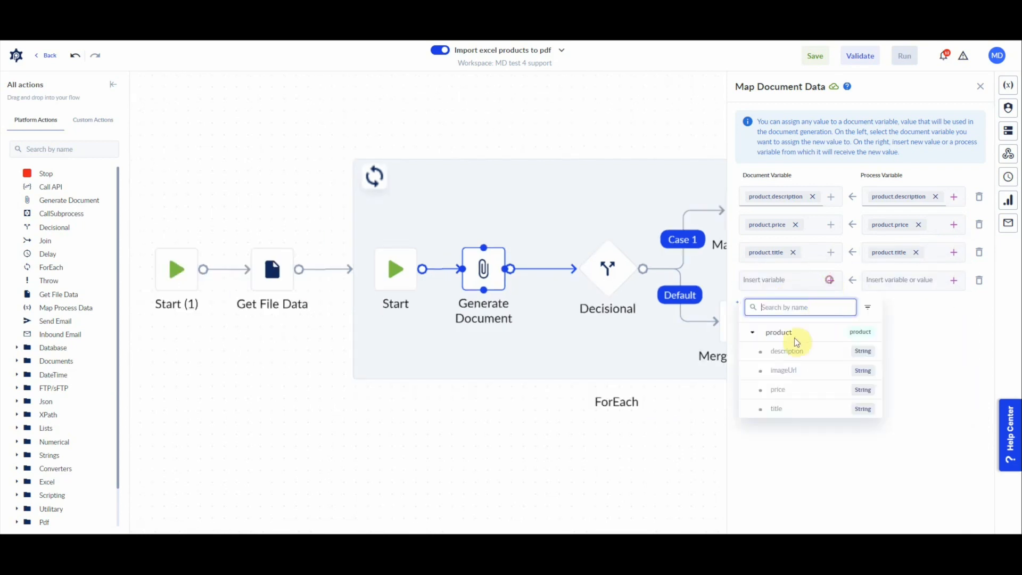
left_click(784, 370)
left_click(875, 279)
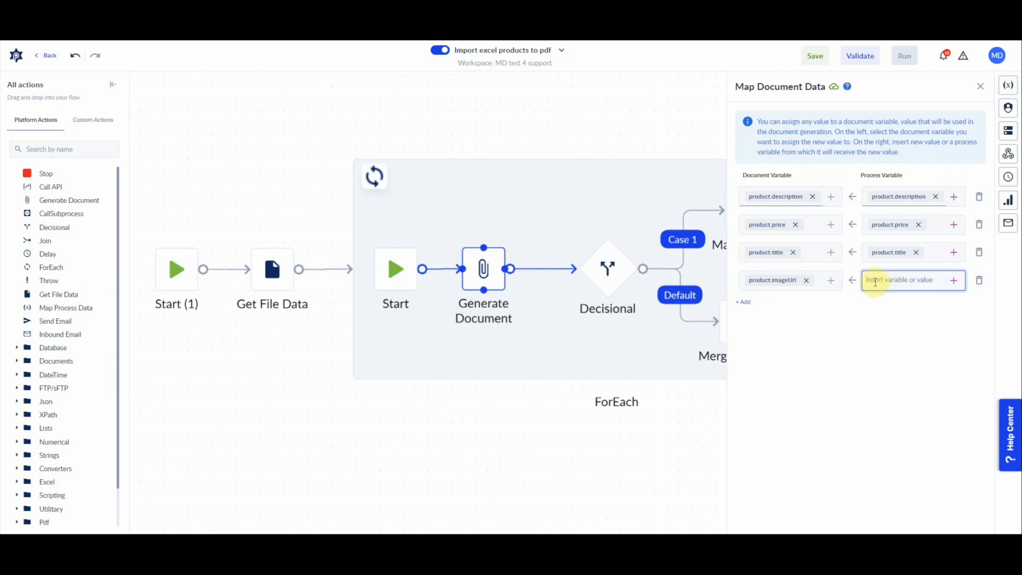
left_click(876, 281)
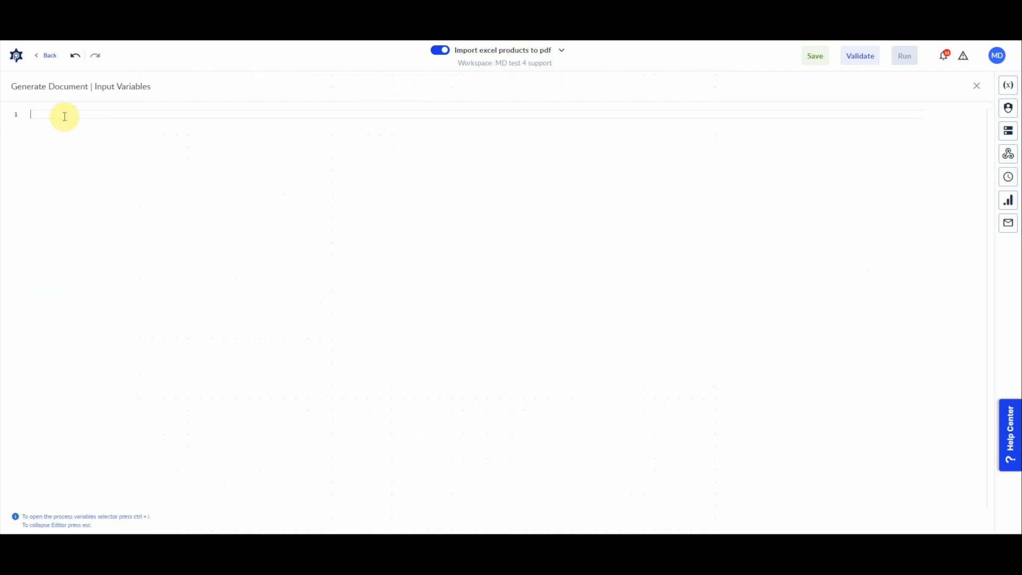
type("<img src=\"\" style=\"max-width:100%;height:400px;\">")
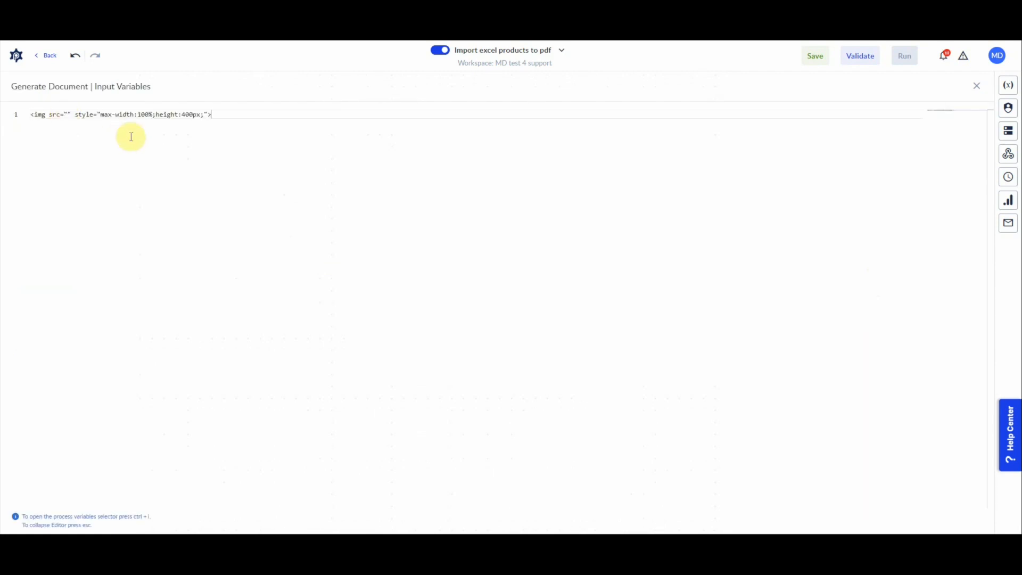
Step: Insert the product.imageUrl process variable into the img tag's src attribute, and return to the Generate Document details
left_click(68, 116)
key("ctrl+i")
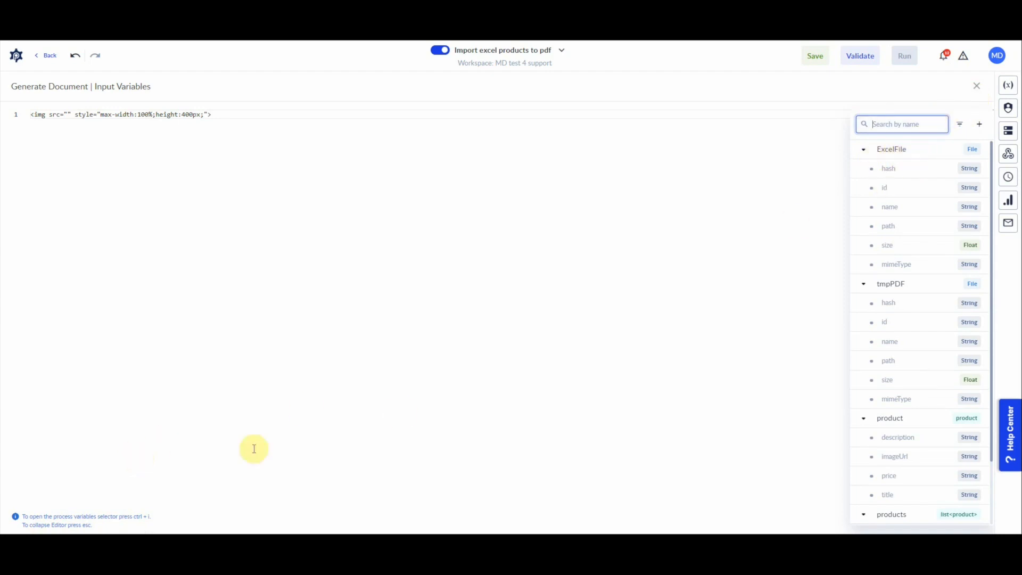
left_click(864, 149)
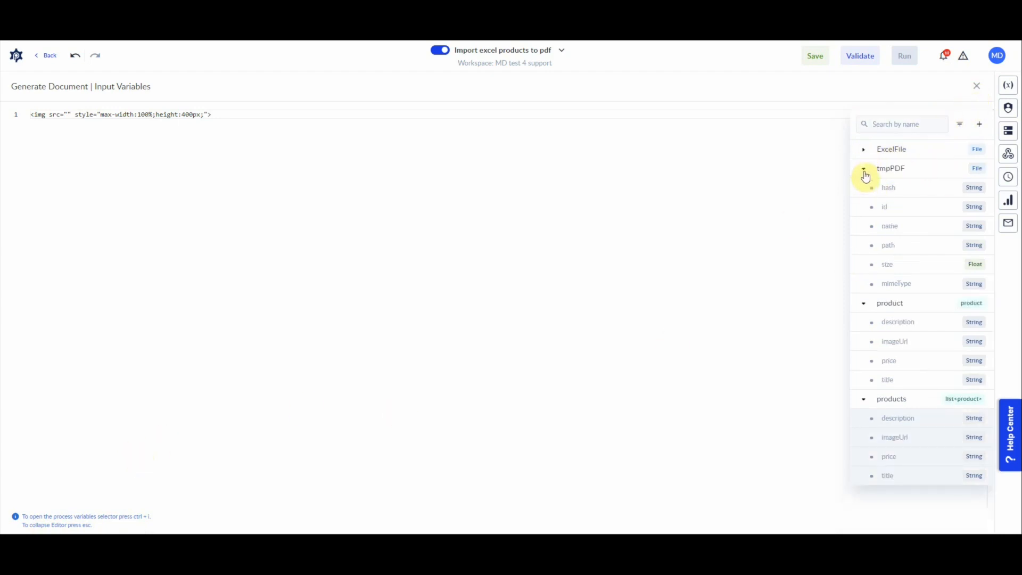
left_click(865, 168)
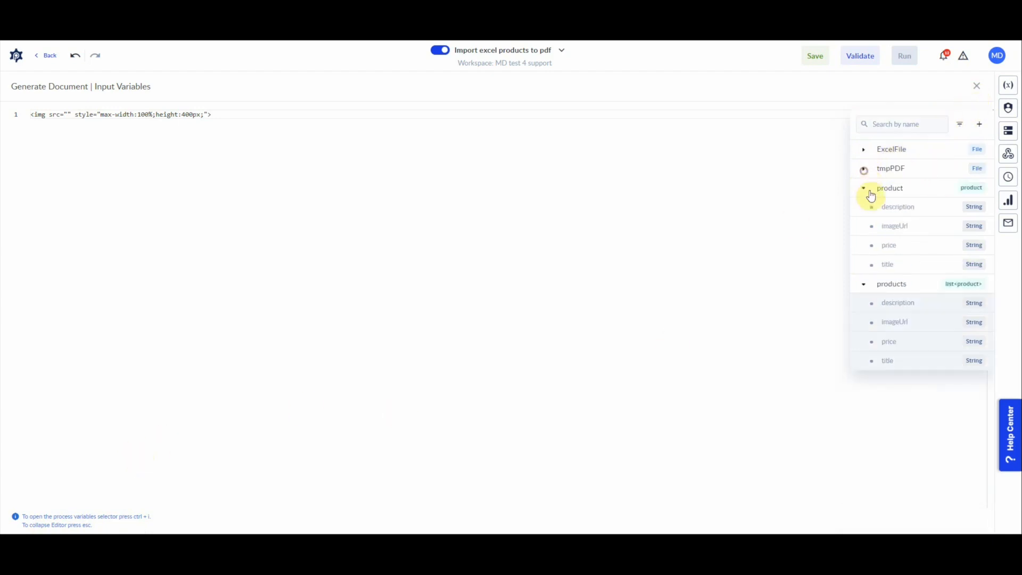
left_click(894, 233)
left_click_drag(305, 116, 32, 114)
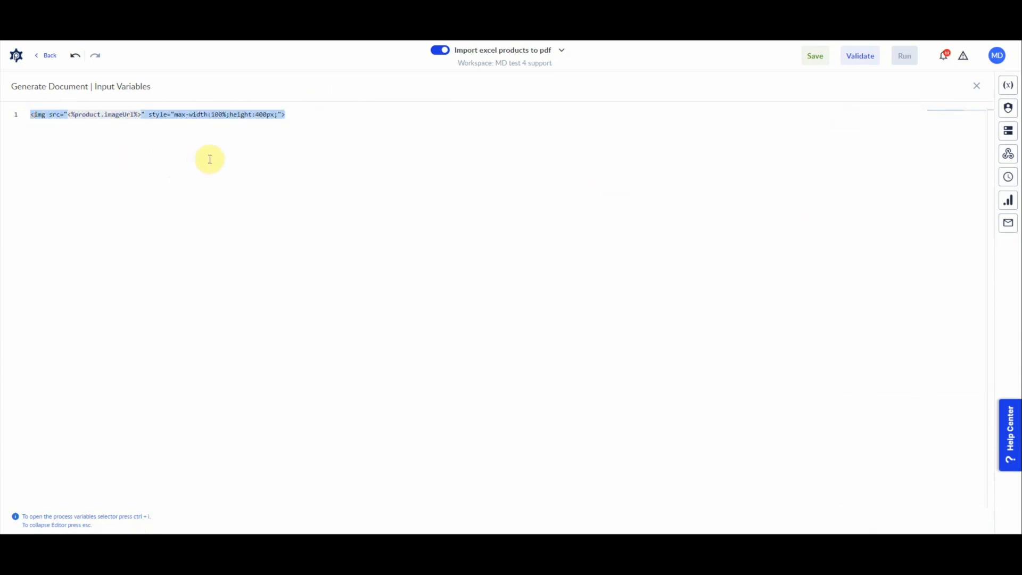
left_click_drag(49, 114, 125, 117)
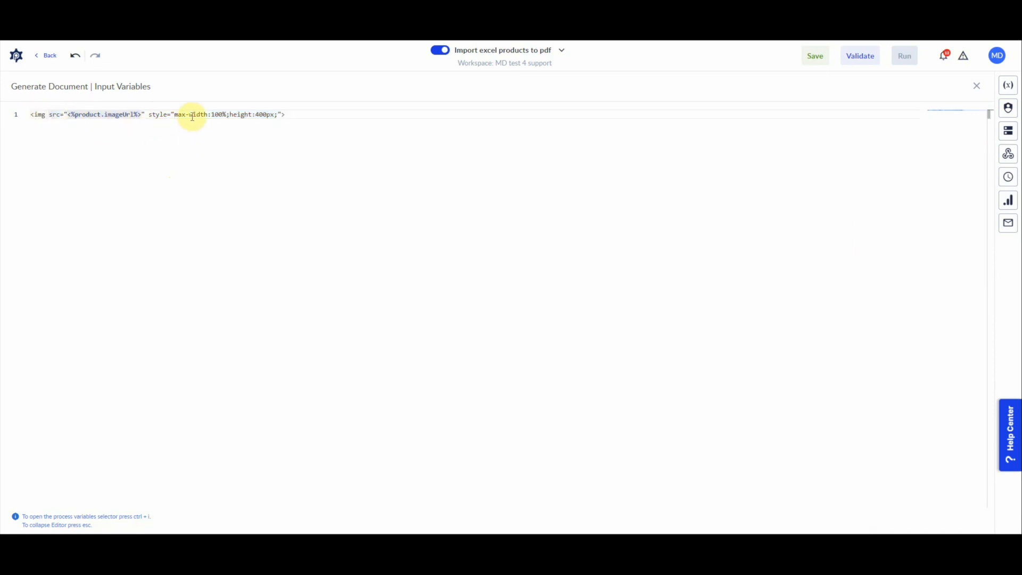
left_click(31, 115, "shift")
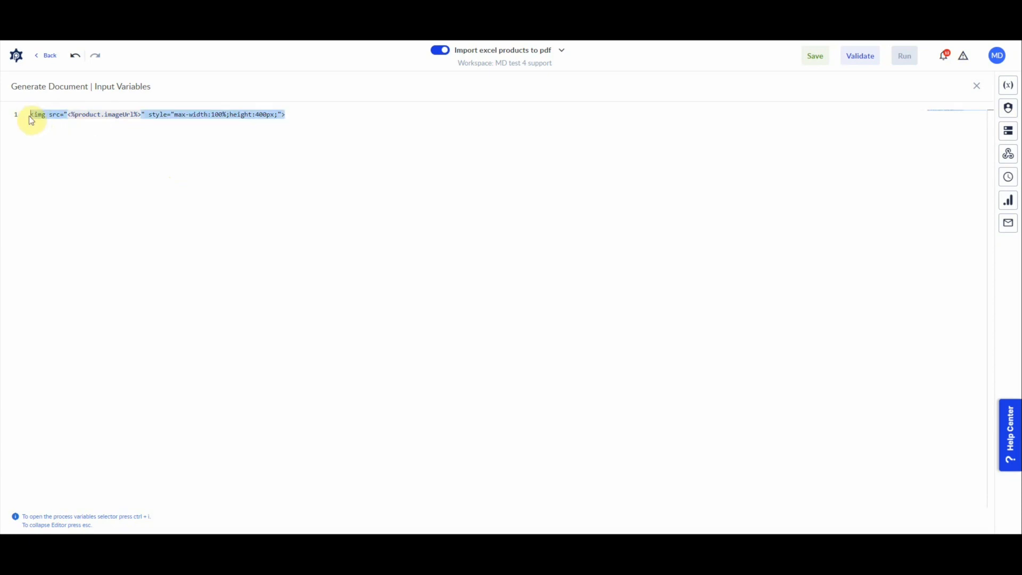
left_click(299, 117)
key("Escape")
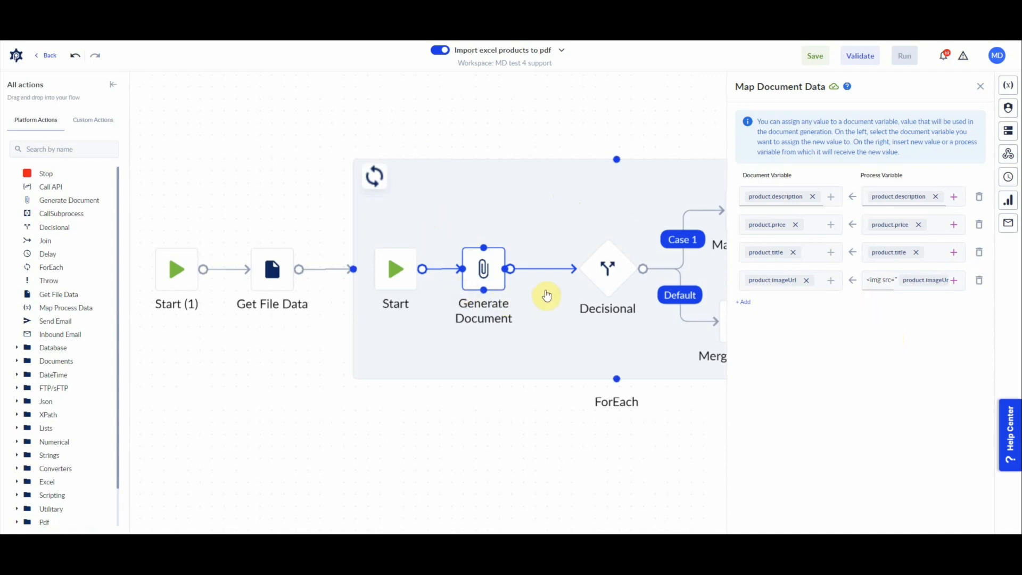
left_click(979, 87)
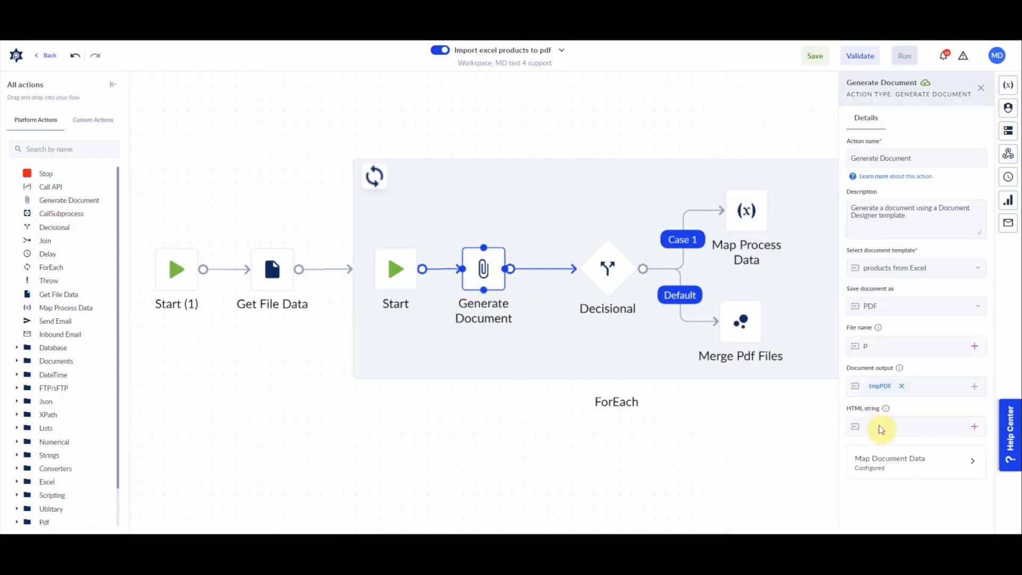
Step: Open the Decisional action's unconfigured case and add a condition to it
left_click(608, 269)
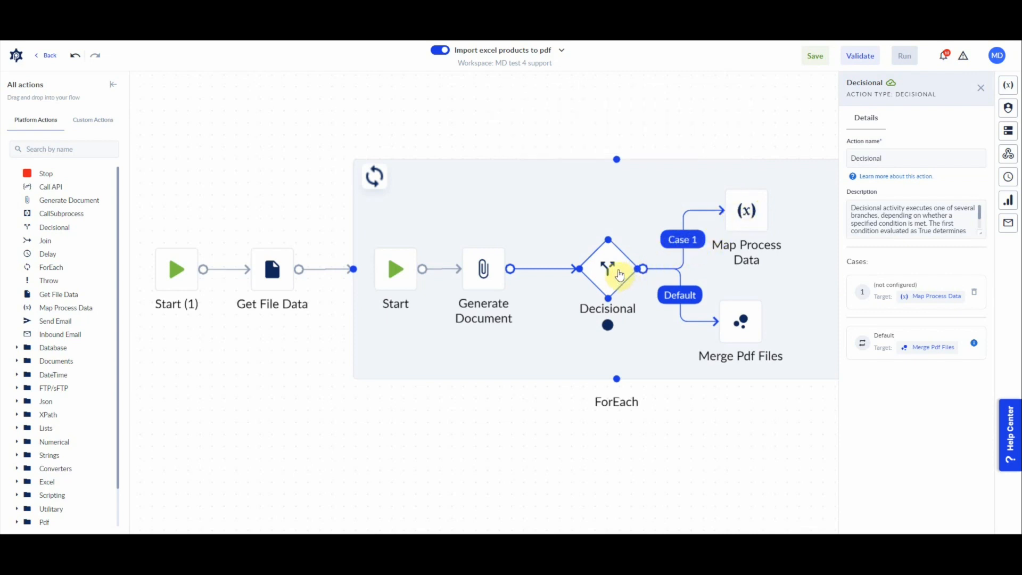
left_click(881, 277)
left_click(759, 211)
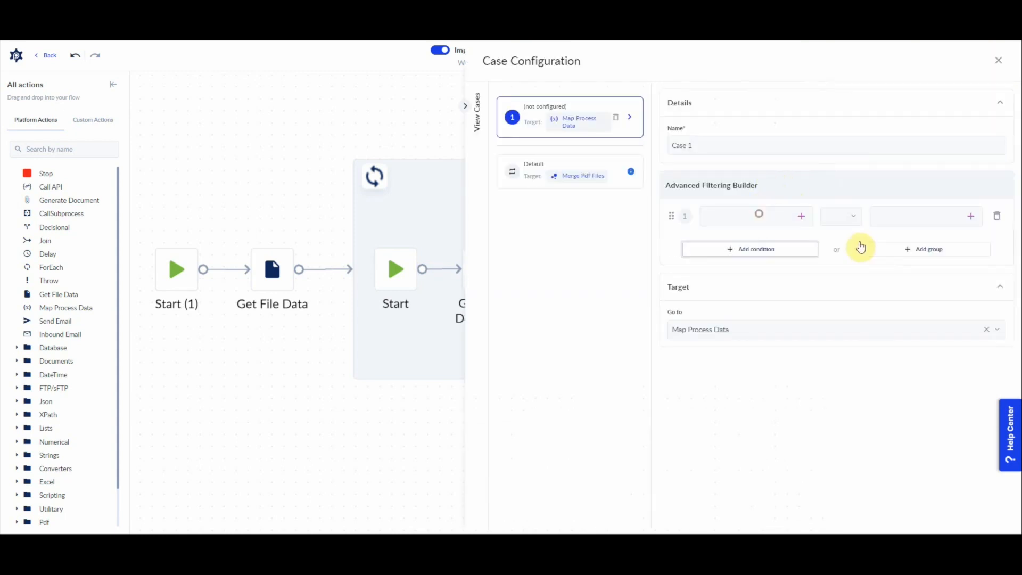
left_click(800, 216)
left_click(693, 268)
left_click(692, 287)
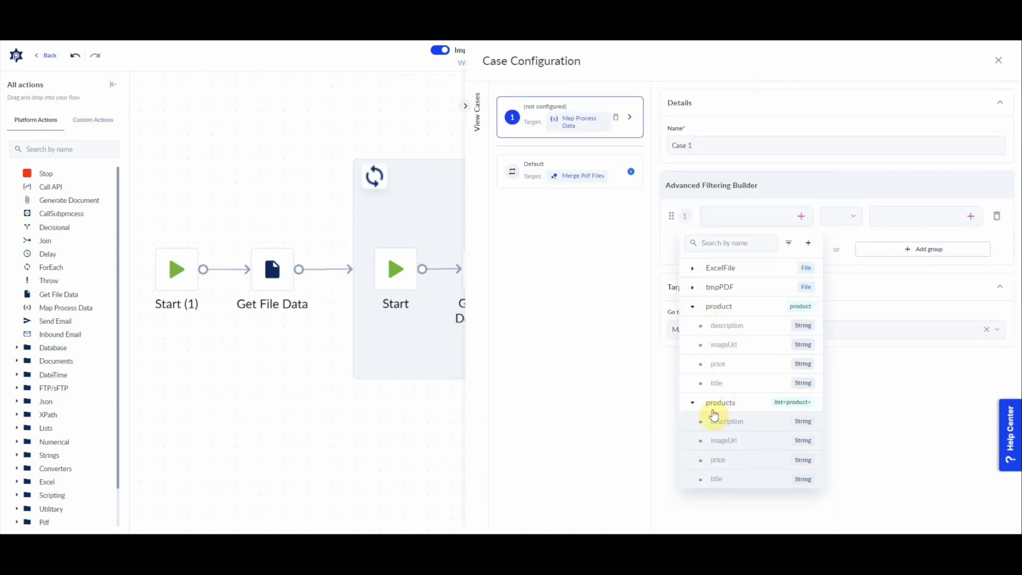
left_click(692, 306)
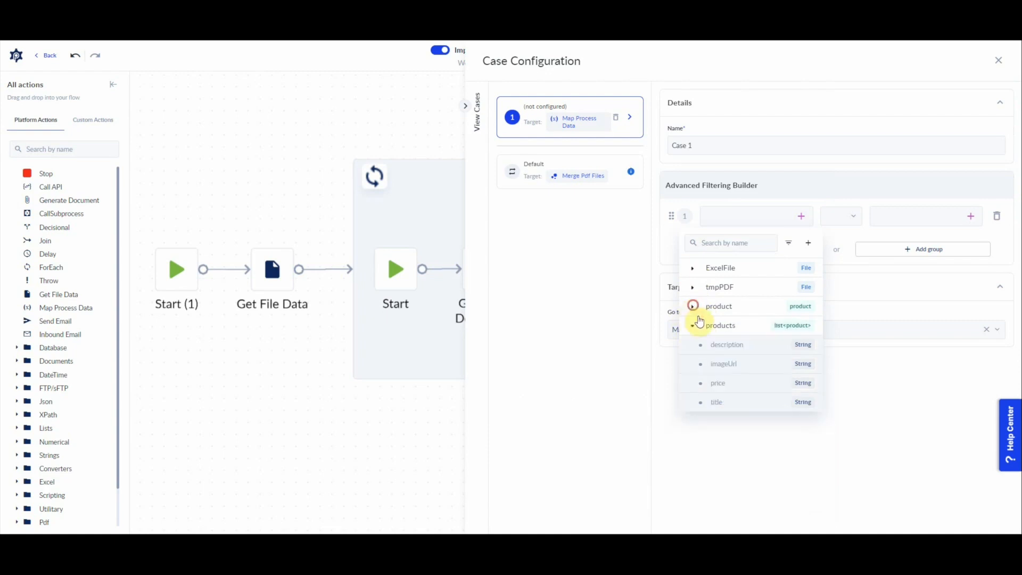
left_click(803, 219)
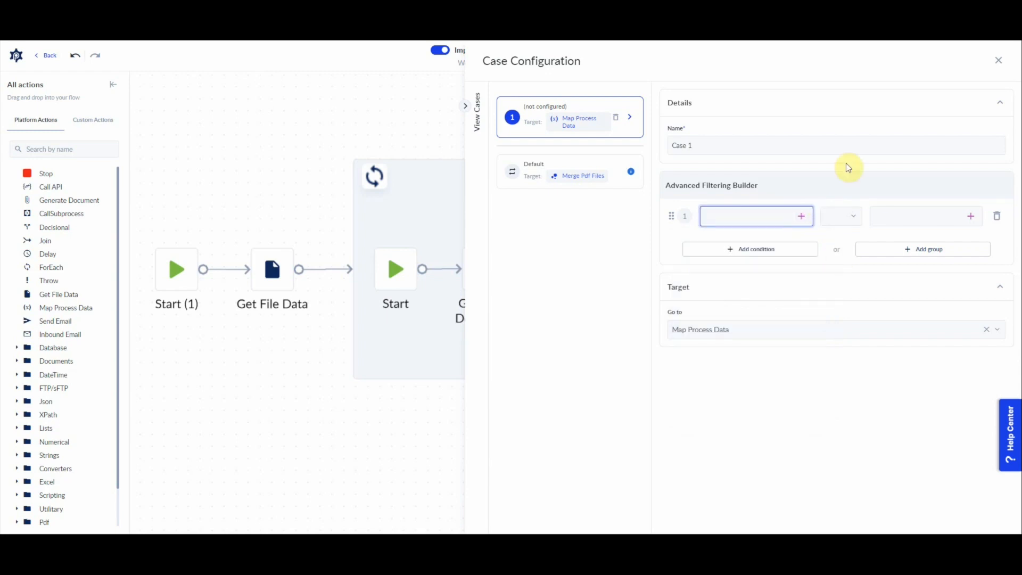
Step: Create a single-value File variable named OutFile, set as output, as the subject of the case condition
left_click(800, 218)
left_click(808, 247)
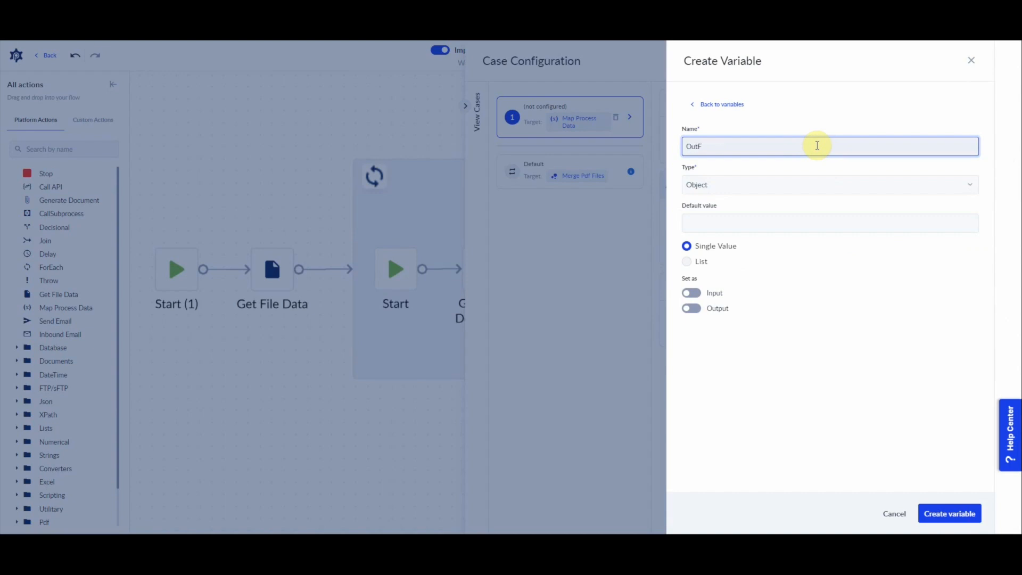
key("Tab")
key("Return")
type("file")
left_click(788, 282)
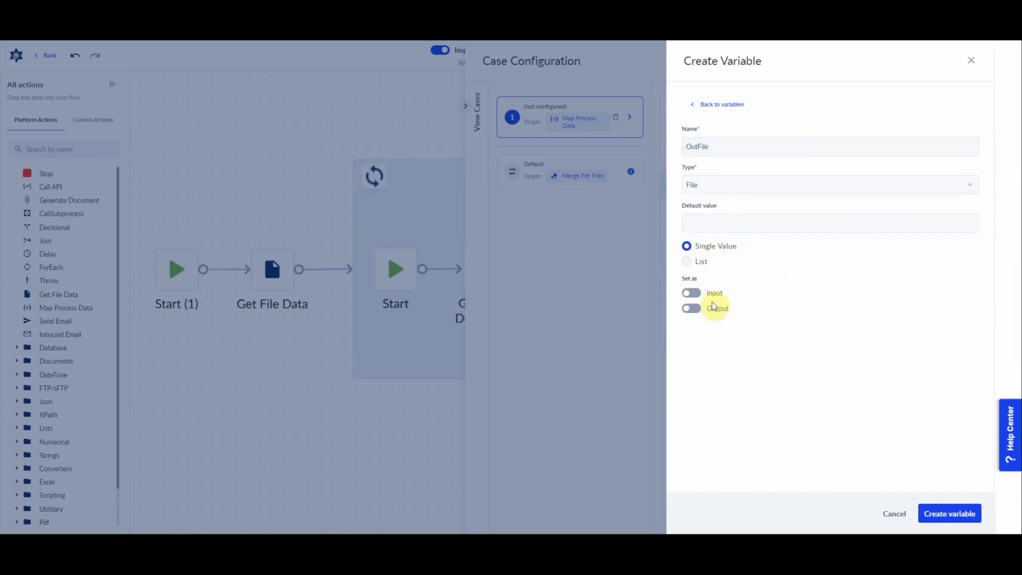
left_click(690, 309)
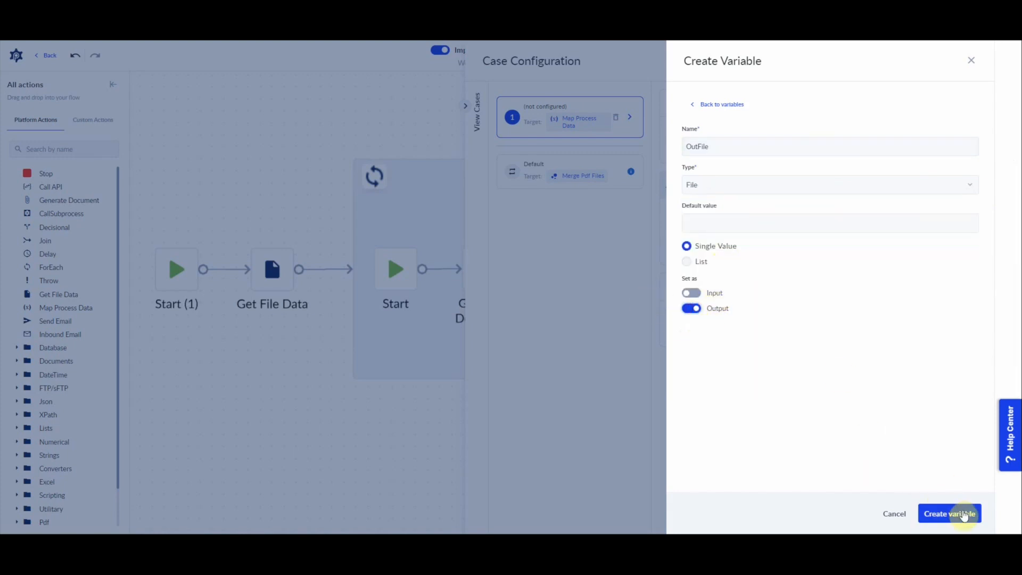
left_click(950, 513)
Step: Set the OutFile condition to "is empty" and rename the case to "file is empty"
left_click(851, 219)
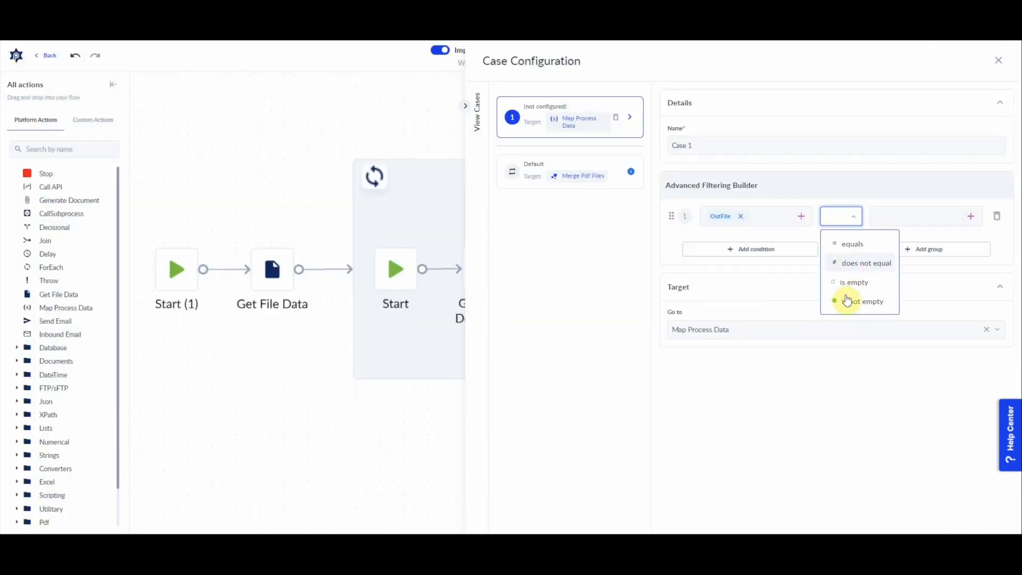
left_click(856, 283)
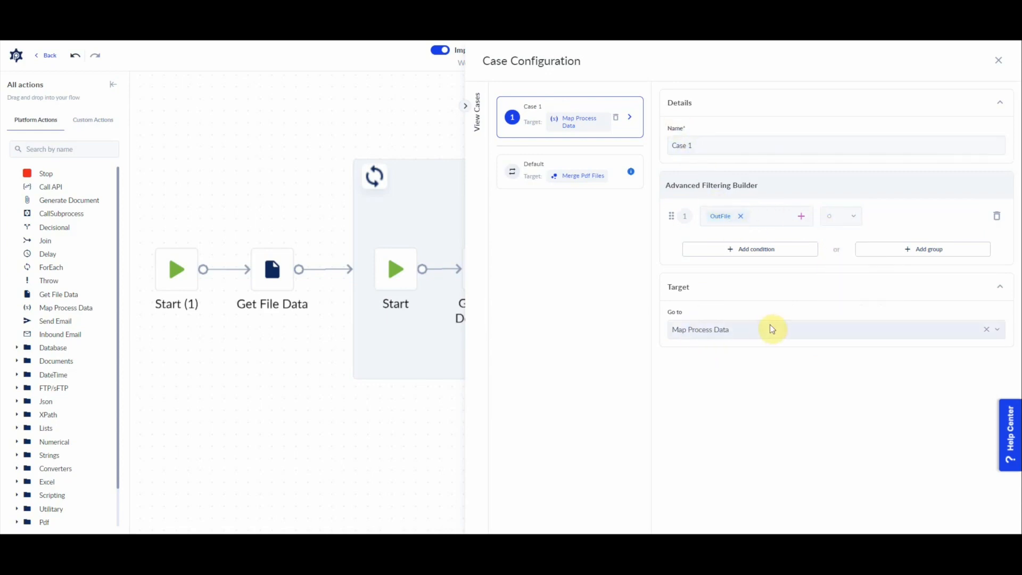
left_click(699, 145)
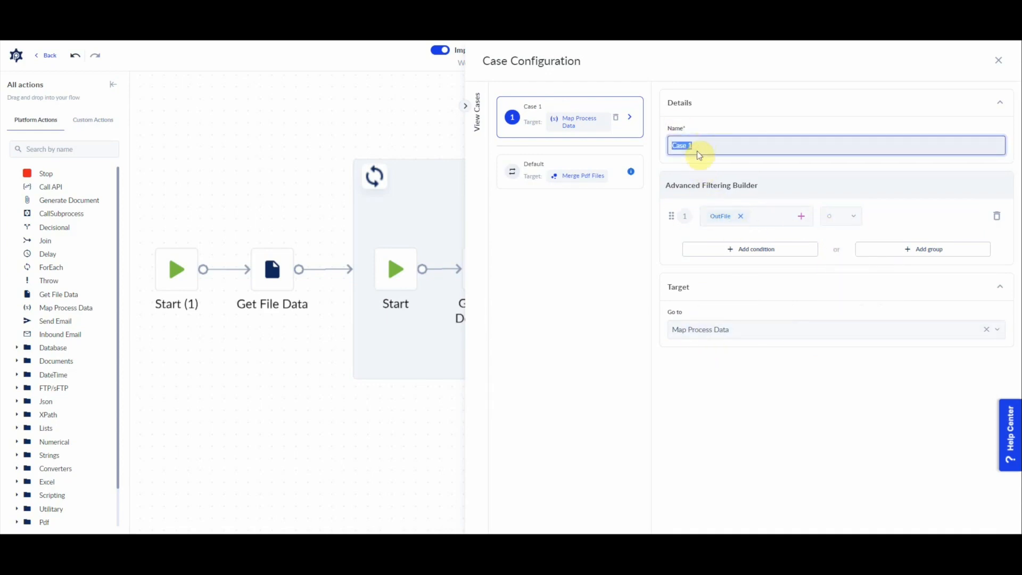
type("file is empty")
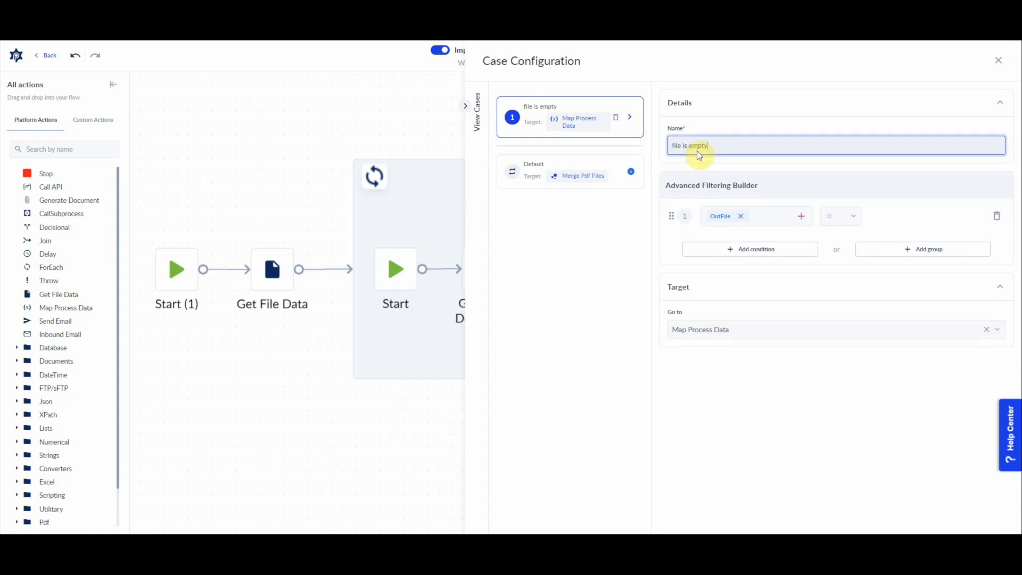
left_click(428, 391)
Step: Move the Map Process Data action farther from the Decisional and assign tmpPDF to the OutFile process variable
left_click_drag(751, 209, 801, 197)
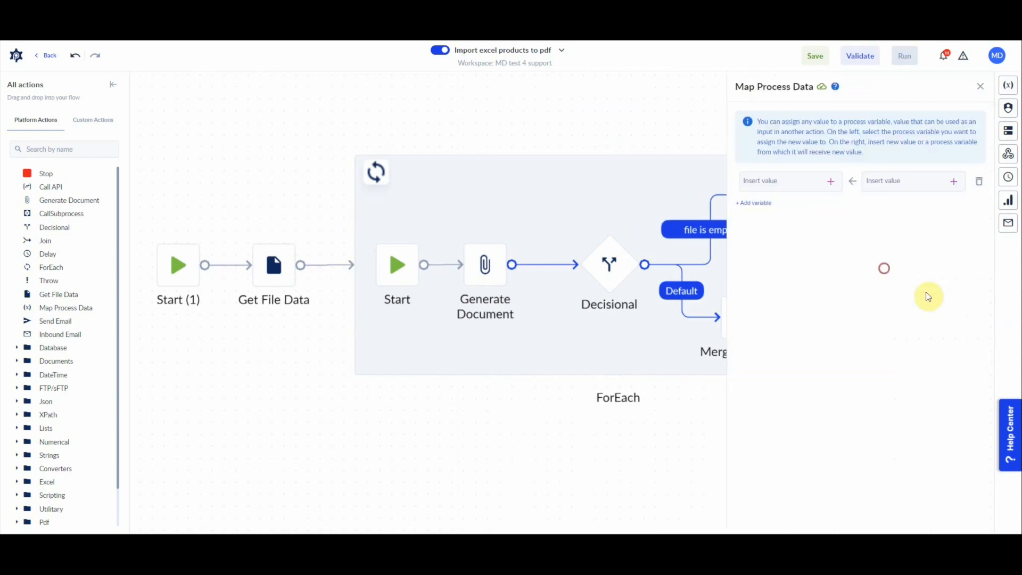
left_click(830, 182)
left_click(751, 236)
left_click(752, 253)
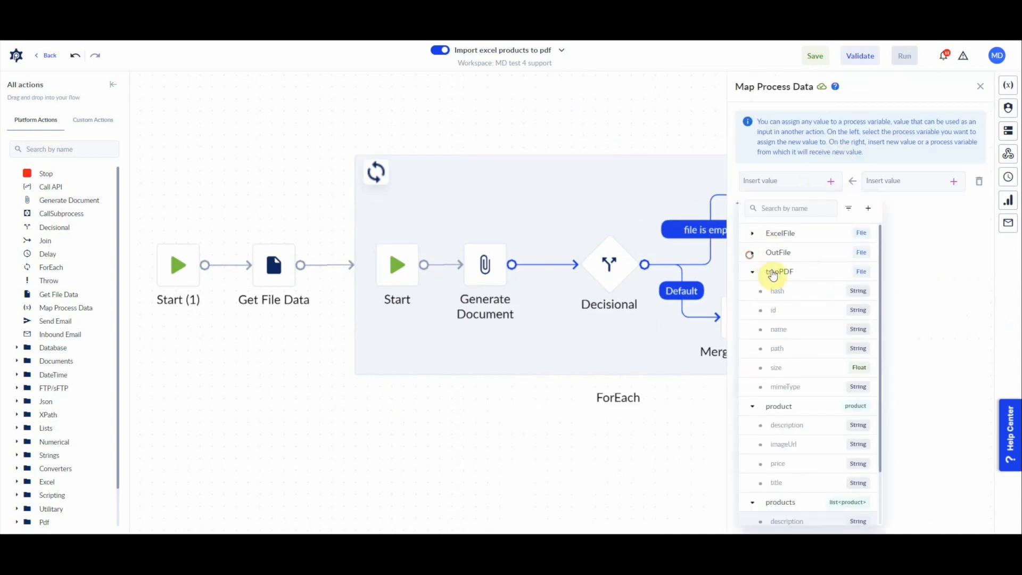
left_click(779, 253)
left_click(892, 180)
left_click(954, 182)
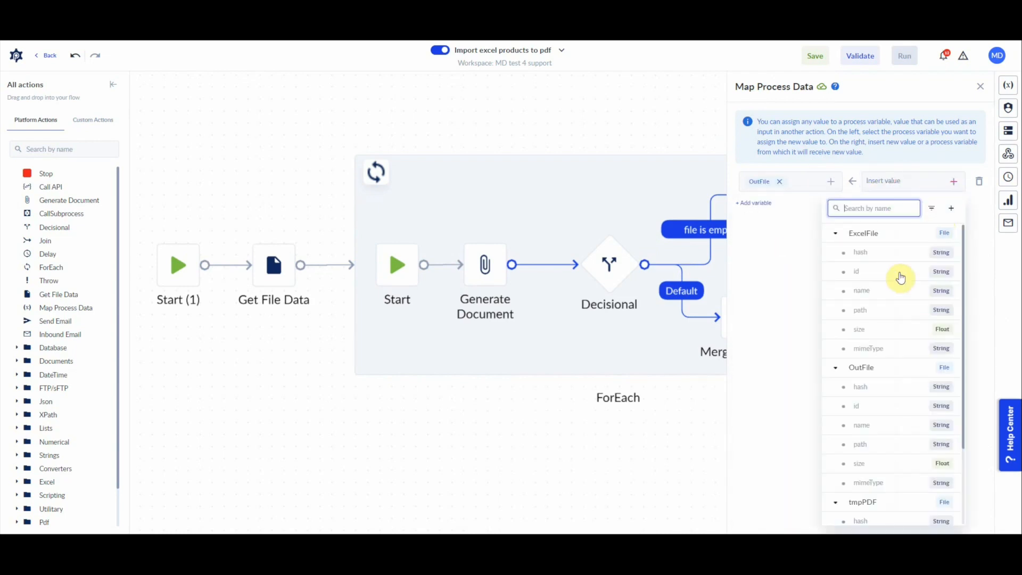
left_click(863, 503)
left_click(485, 264)
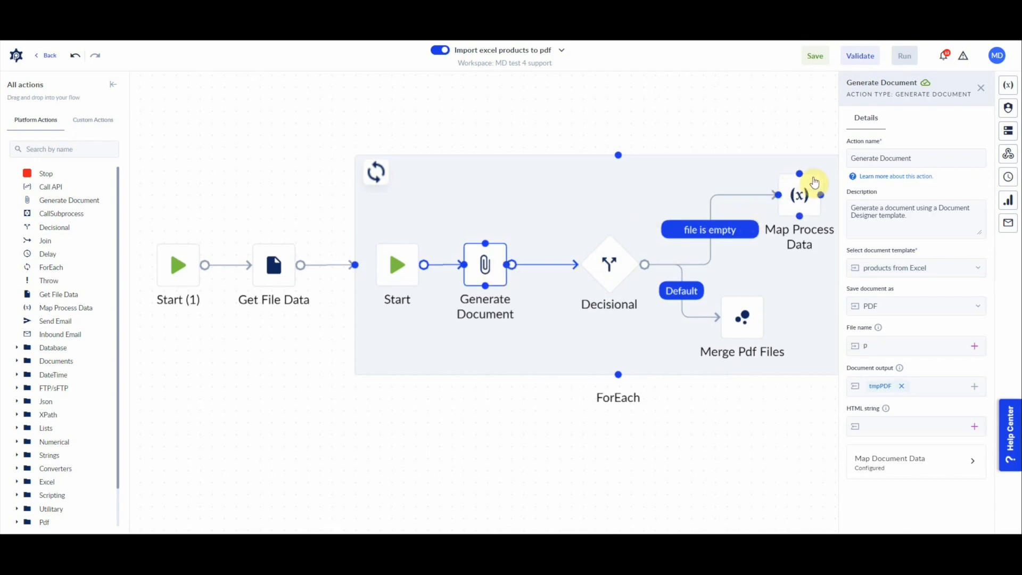
left_click(800, 211)
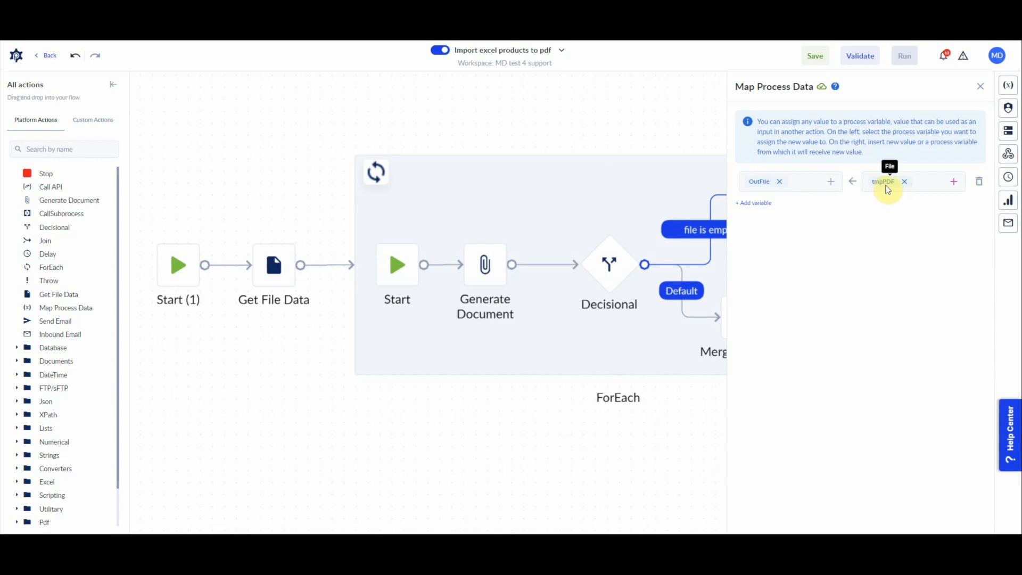
Step: Align the Merge Pdf Files action beneath Map Process Data and set its first PDF to OutFile
left_click_drag(698, 437, 570, 433)
left_click_drag(618, 321, 675, 320)
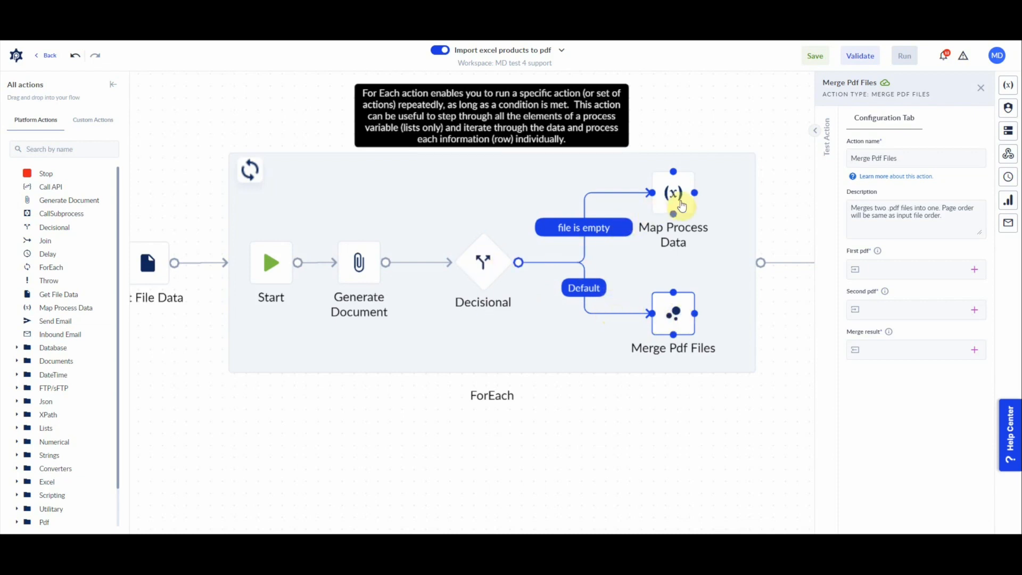
left_click(975, 269)
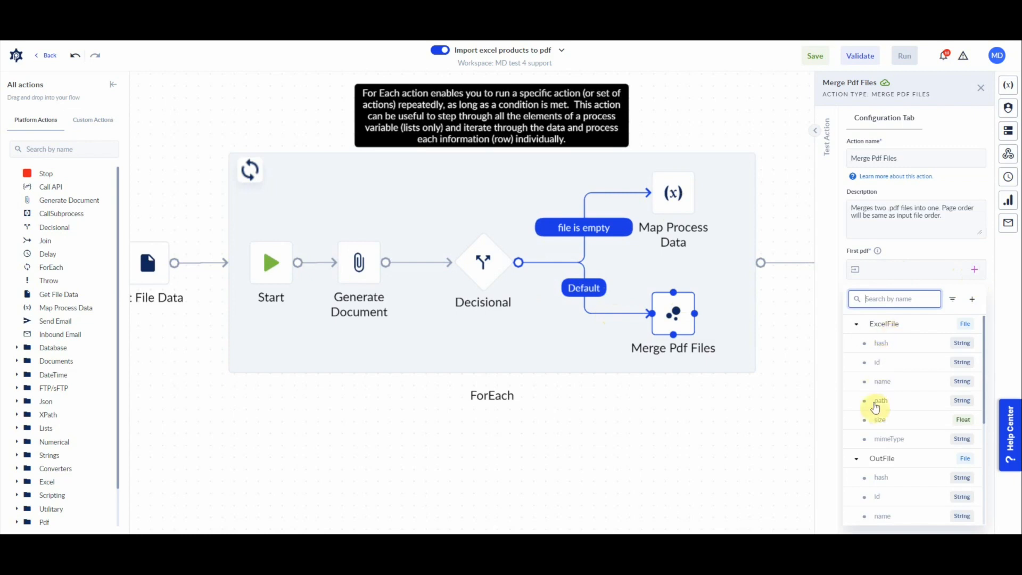
left_click(888, 460)
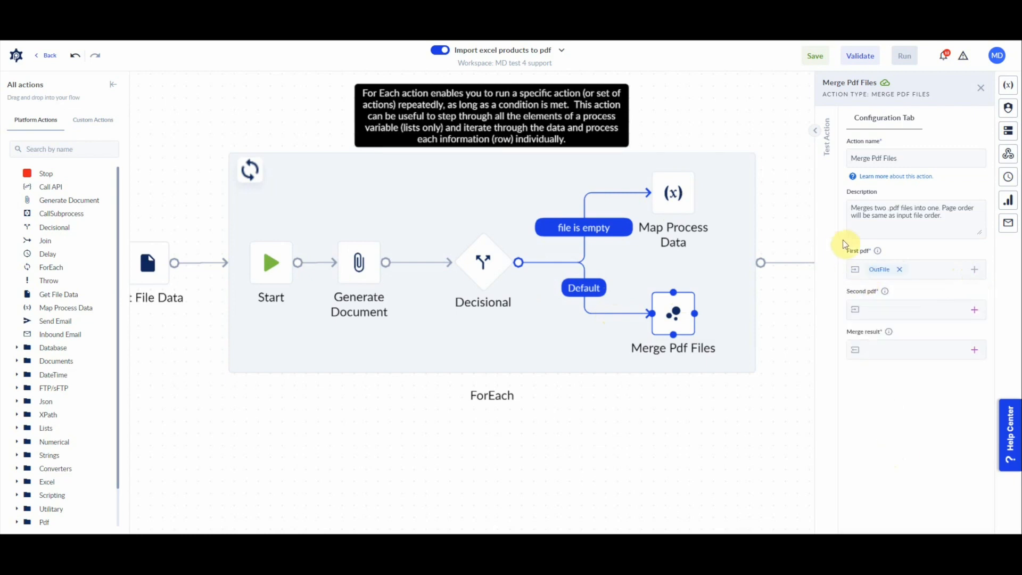
Step: Set the second PDF of Merge Pdf Files to tmpPDF and its merge result to OutFile
left_click(975, 310)
left_click(858, 367)
left_click(856, 378)
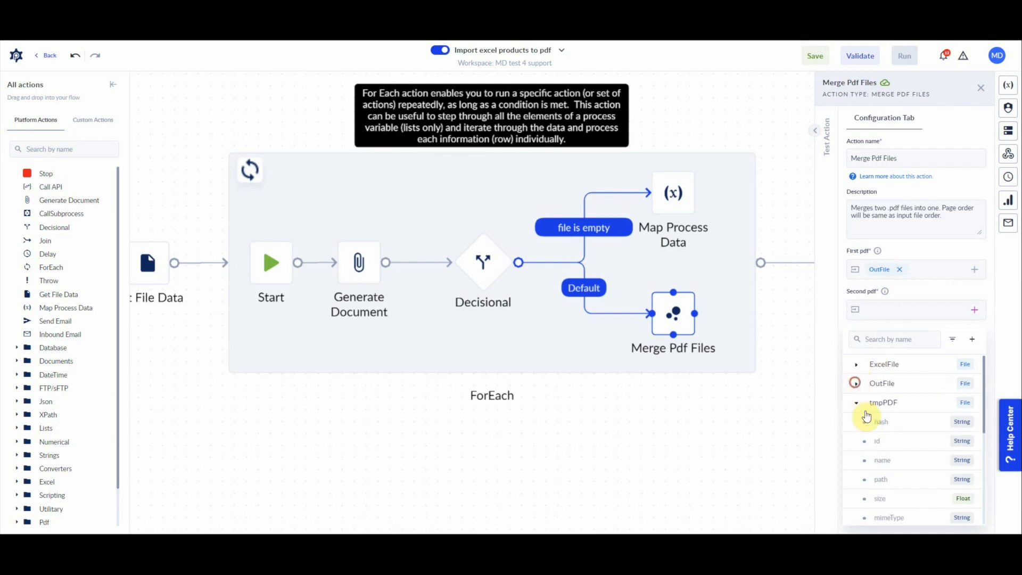
left_click(884, 407)
left_click(988, 354)
left_click(858, 405)
left_click(883, 425)
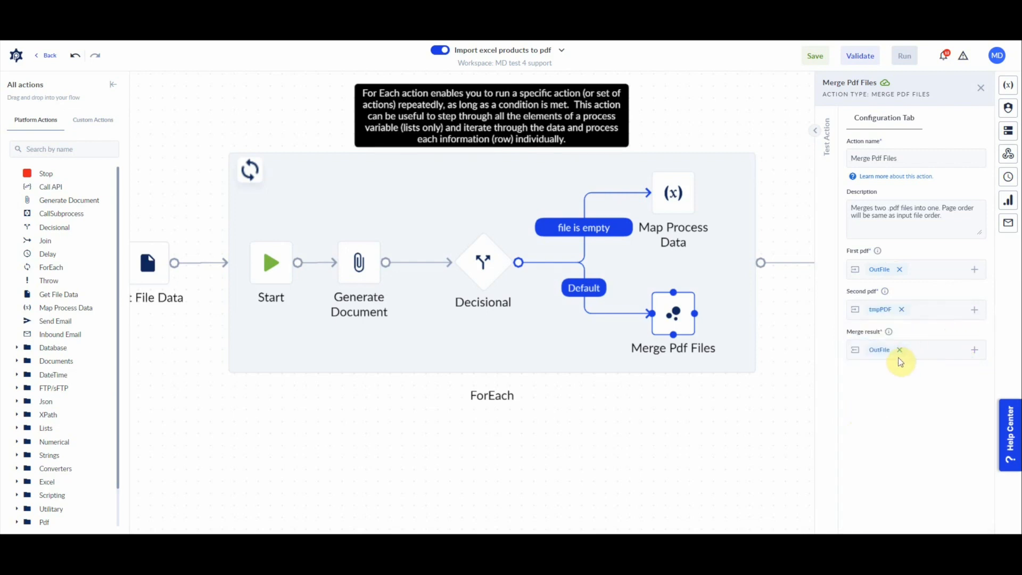
left_click_drag(756, 408, 710, 408)
left_click(708, 406)
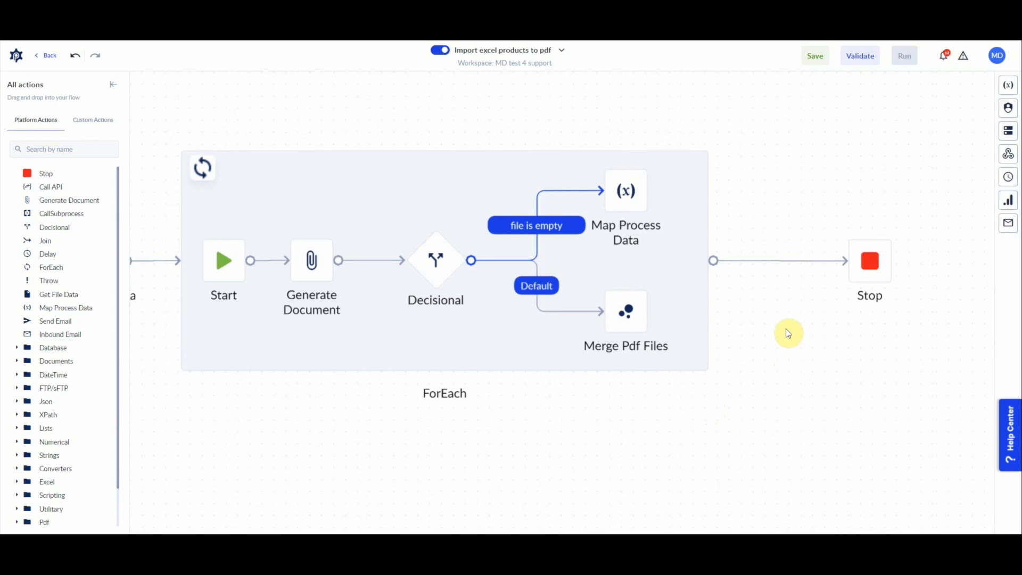
Step: Save the process and run it with Products.xlsx from File Explorer as the ExcelFile input
left_click(816, 58)
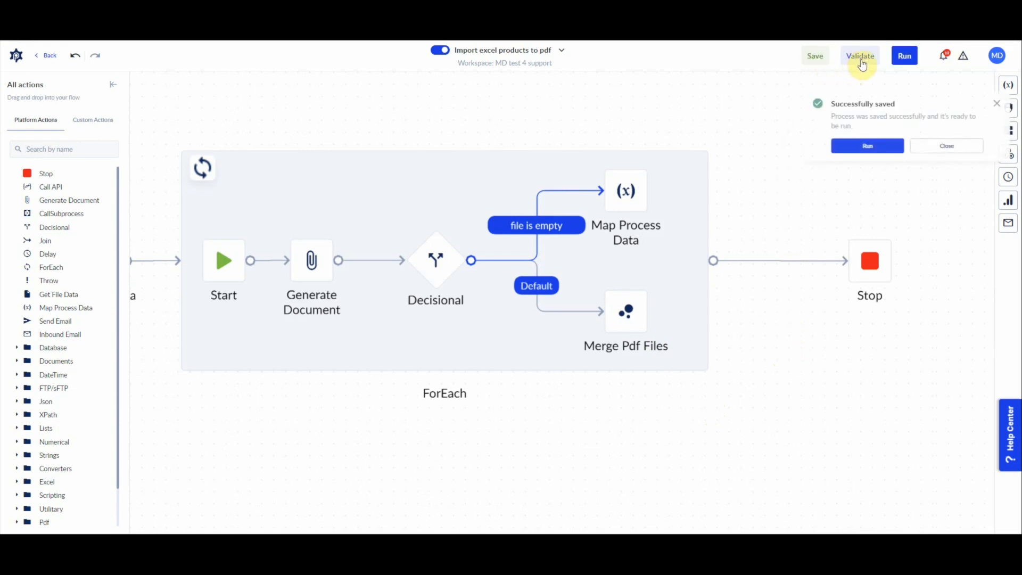
left_click(867, 145)
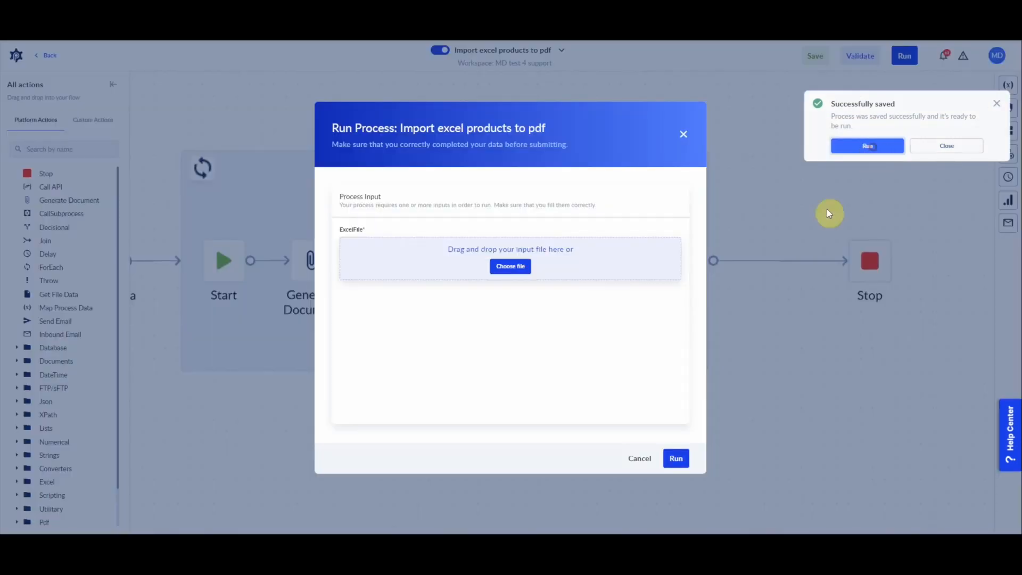
left_click(531, 532)
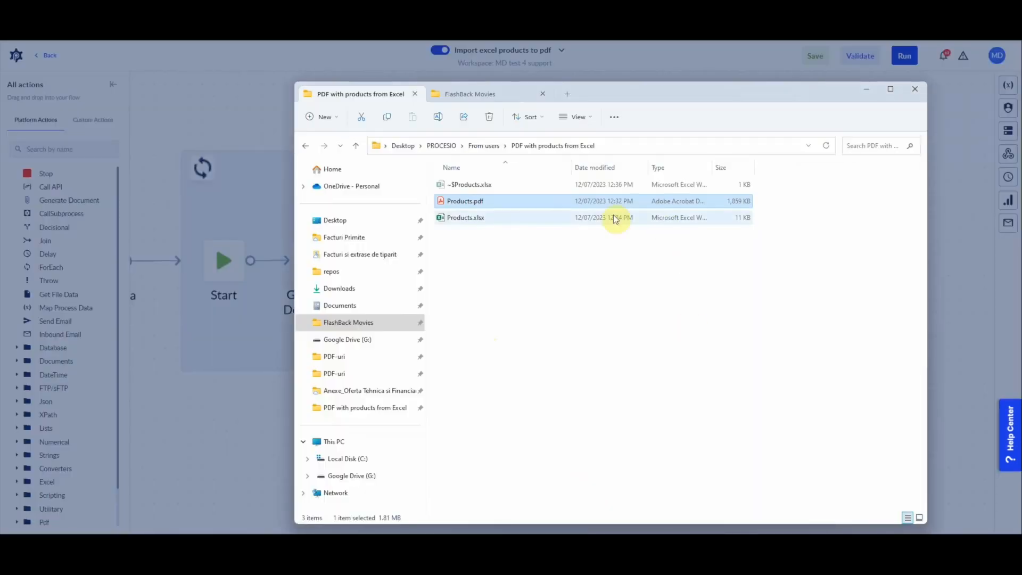
left_click_drag(636, 103, 852, 99)
left_click_drag(672, 215, 401, 235)
left_click(675, 459)
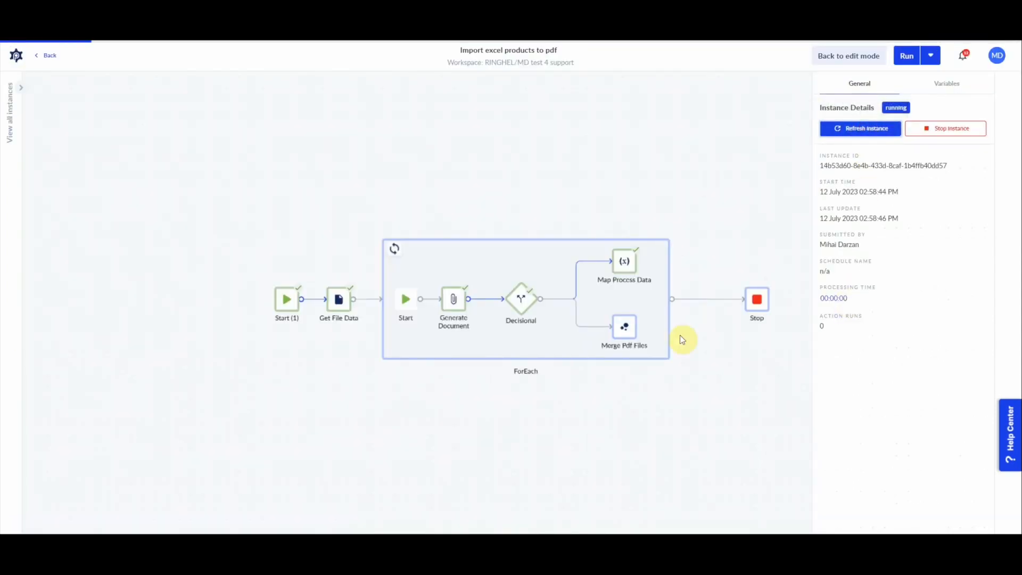
Step: Download the OutFile output from the run instance's variables and open the downloaded PDF
left_click(947, 84)
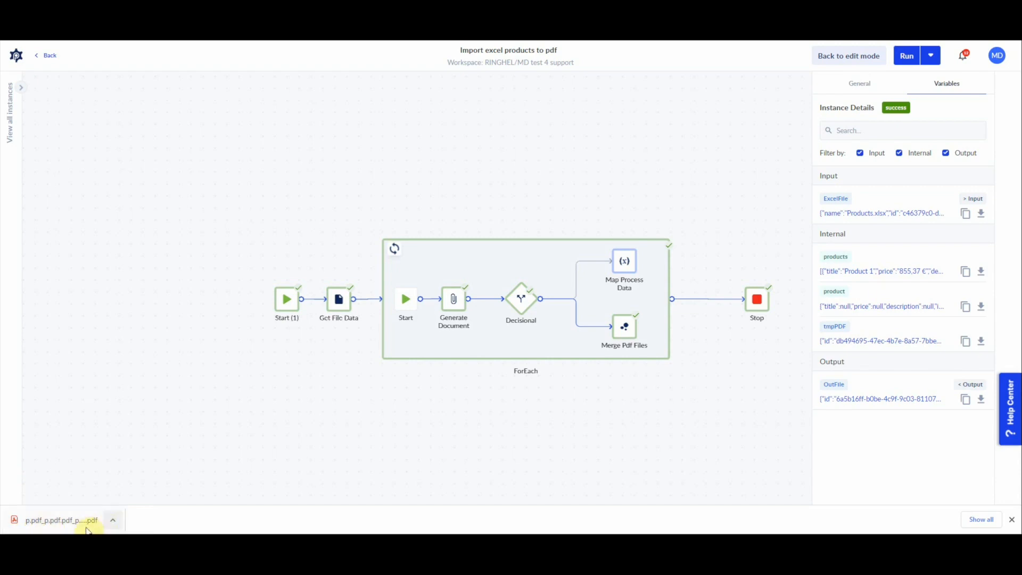
left_click(59, 525)
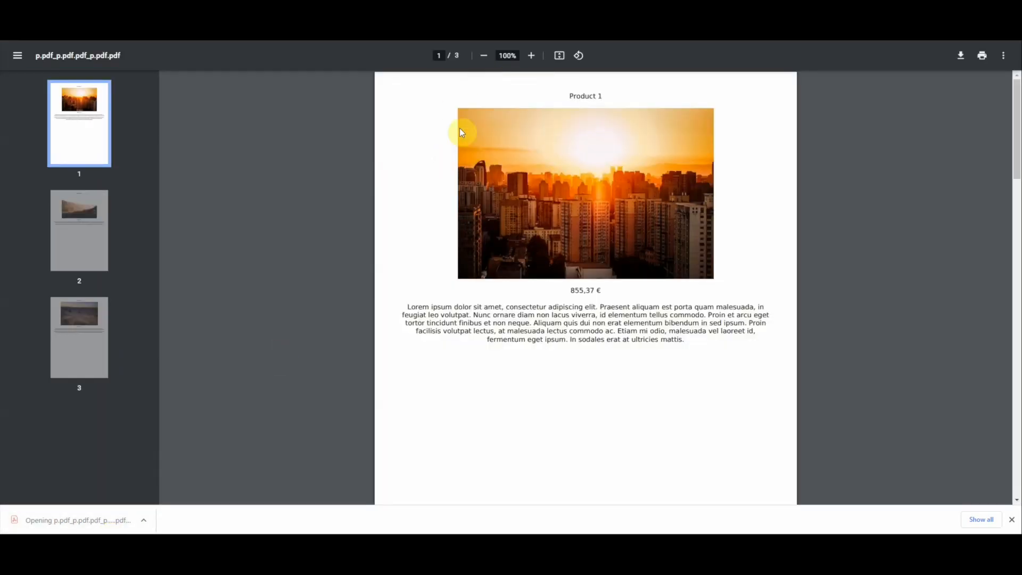
Step: Examine the product pages of the generated PDF, checking each title, image, price and description
scroll(551, 181, "down", 2)
scroll(548, 183, "up", 2)
scroll(549, 230, "down", 2)
scroll(548, 235, "up", 2)
scroll(570, 228, "down", 13)
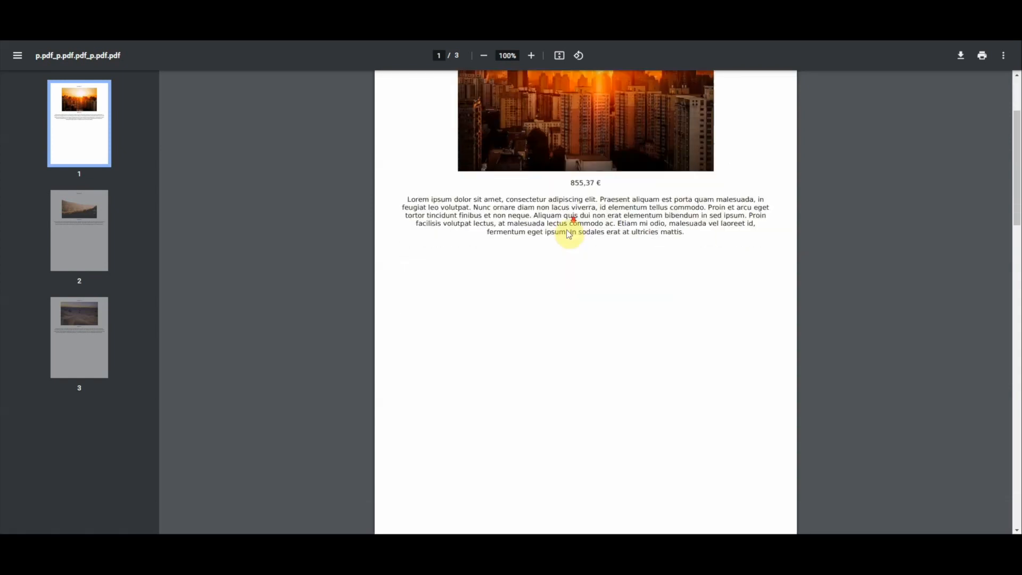
scroll(568, 292, "down", 8)
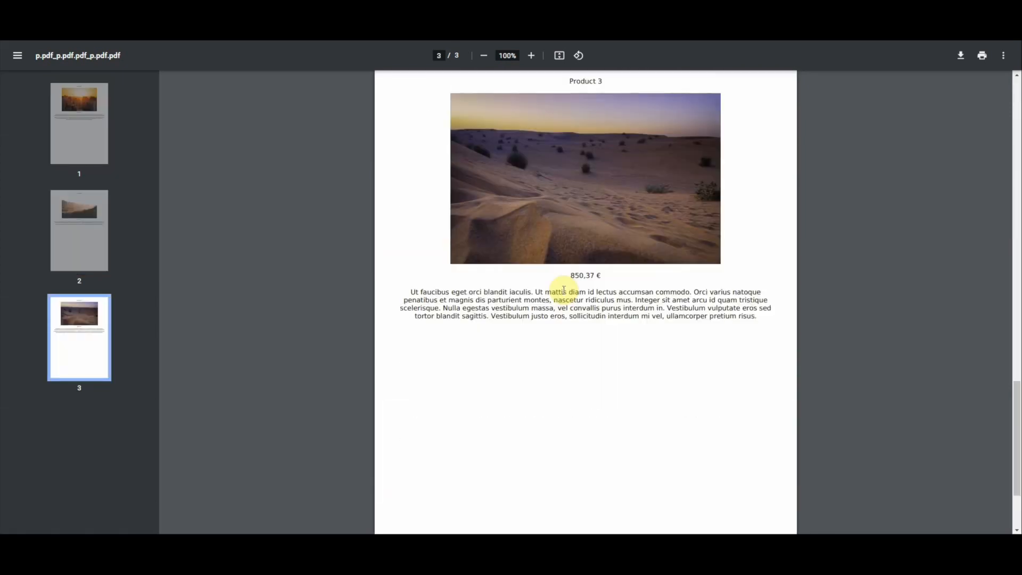
scroll(560, 292, "up", 20)
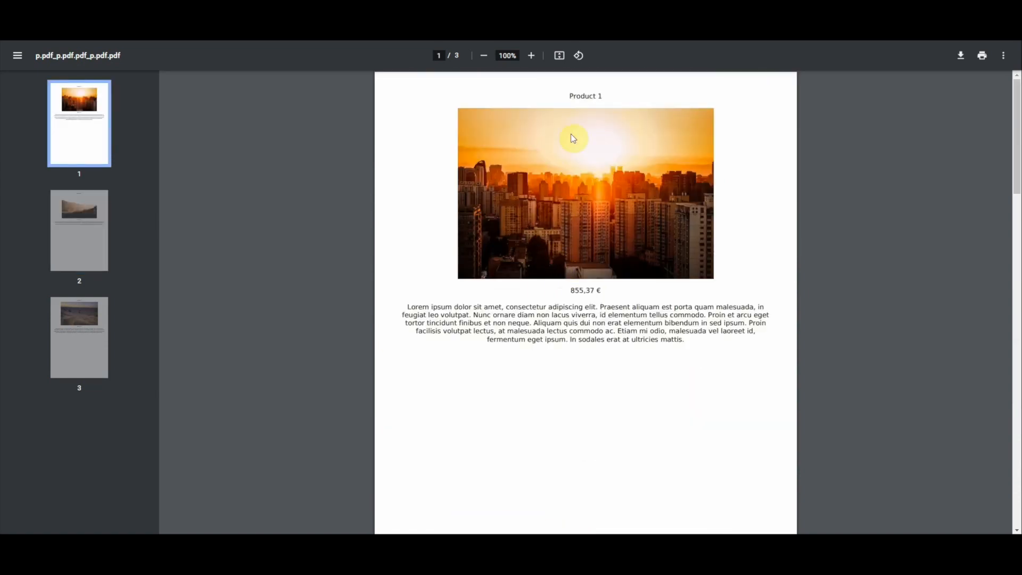
double_click(579, 96)
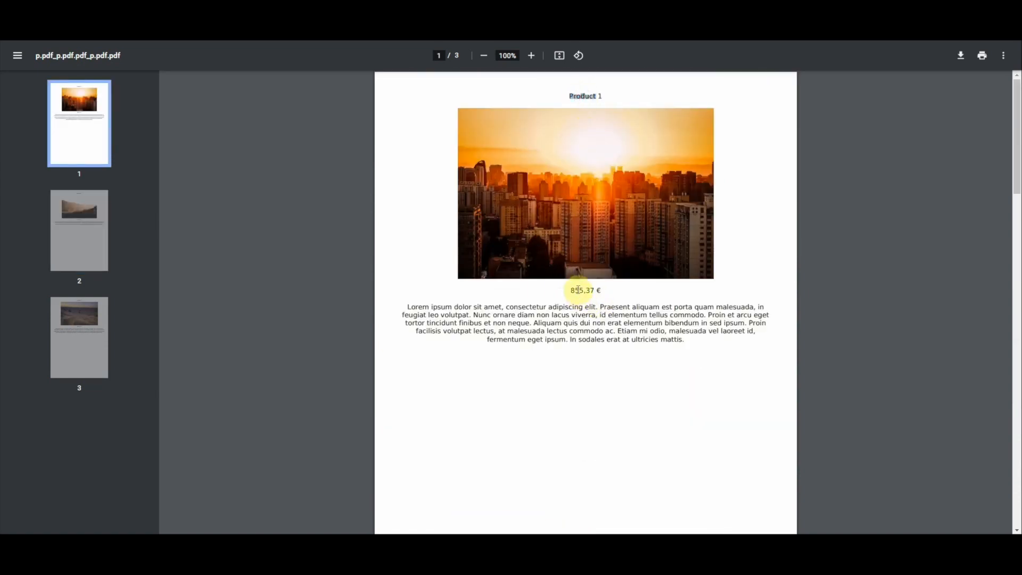
scroll(588, 335, "down", 13)
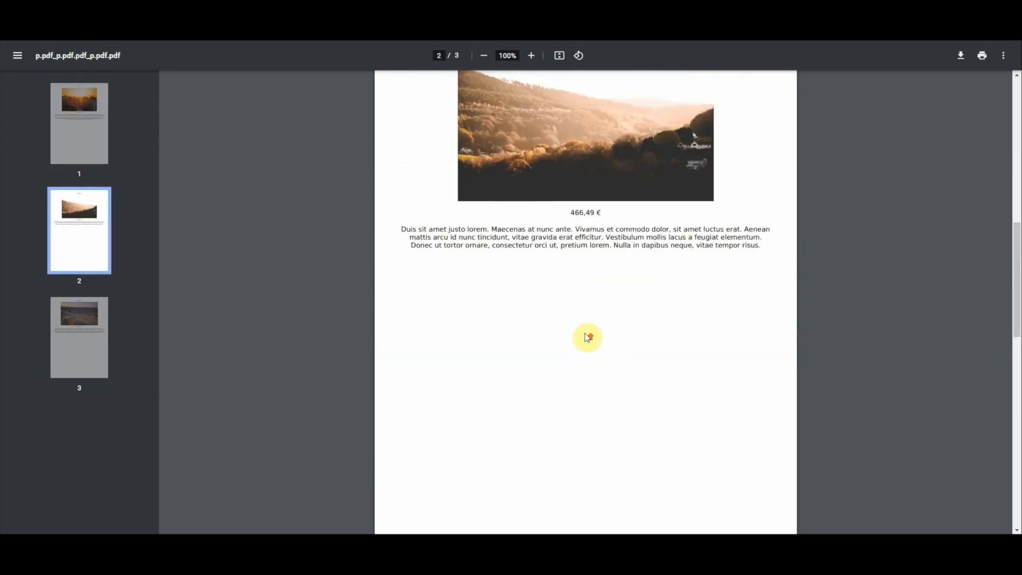
scroll(587, 341, "up", 14)
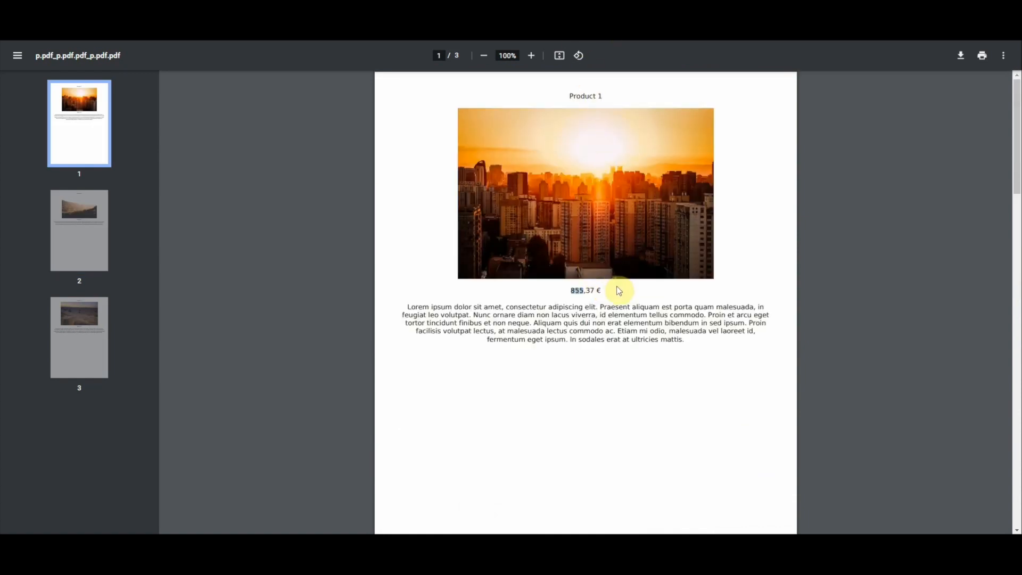
Step: Close the PDF, return the process to edit mode and insert a Map Process Data action between ForEach and Stop
double_click(580, 95)
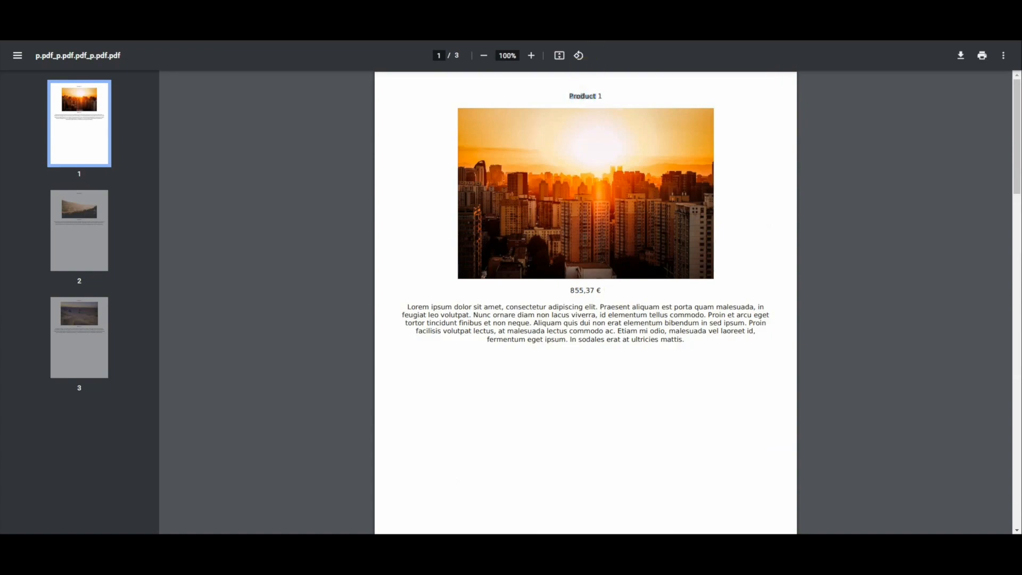
key("ctrl+w")
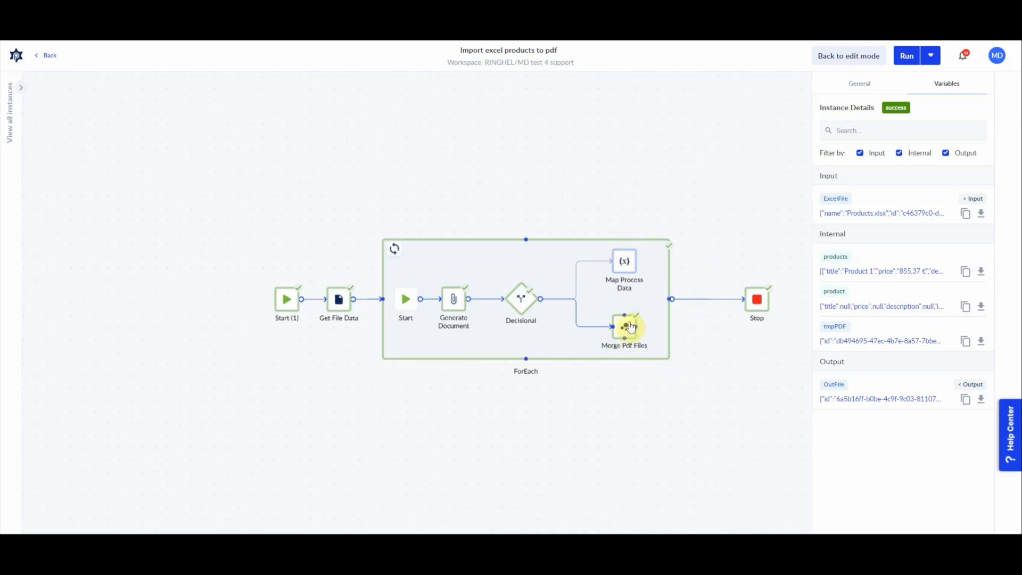
left_click(846, 56)
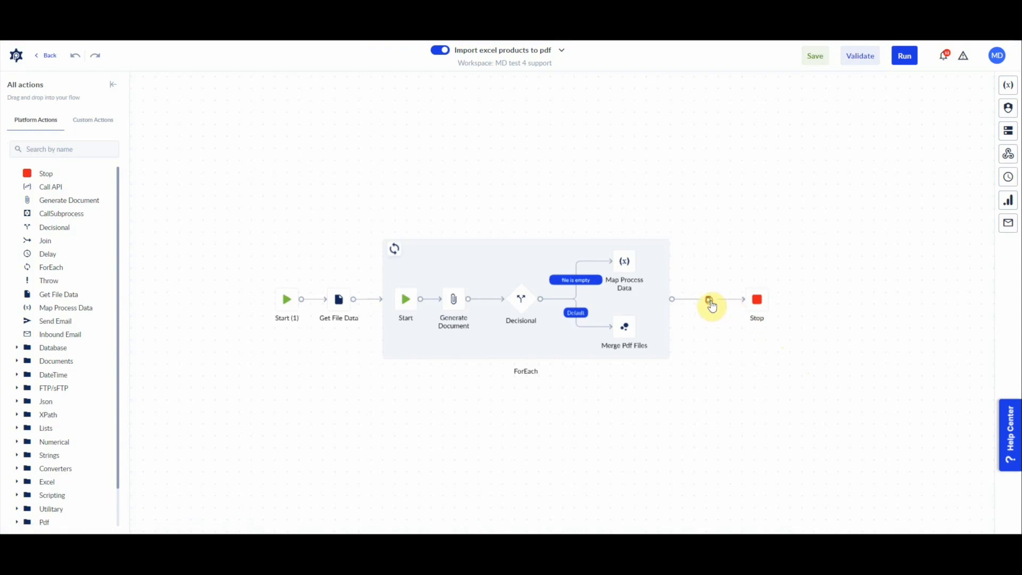
left_click(708, 300)
left_click_drag(757, 298, 805, 299)
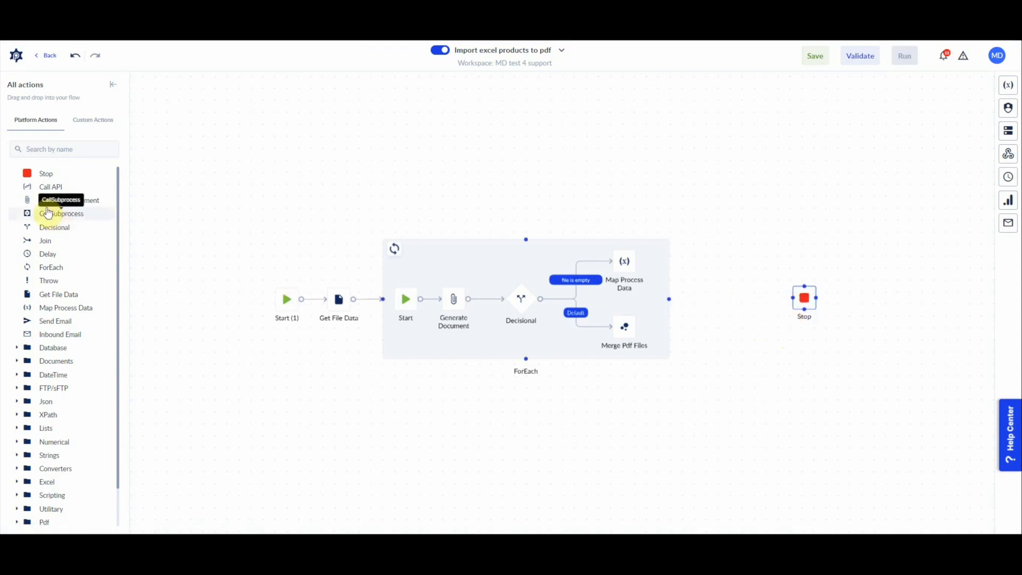
left_click_drag(50, 309, 728, 304)
left_click_drag(797, 303, 803, 302)
left_click_drag(715, 301, 722, 304)
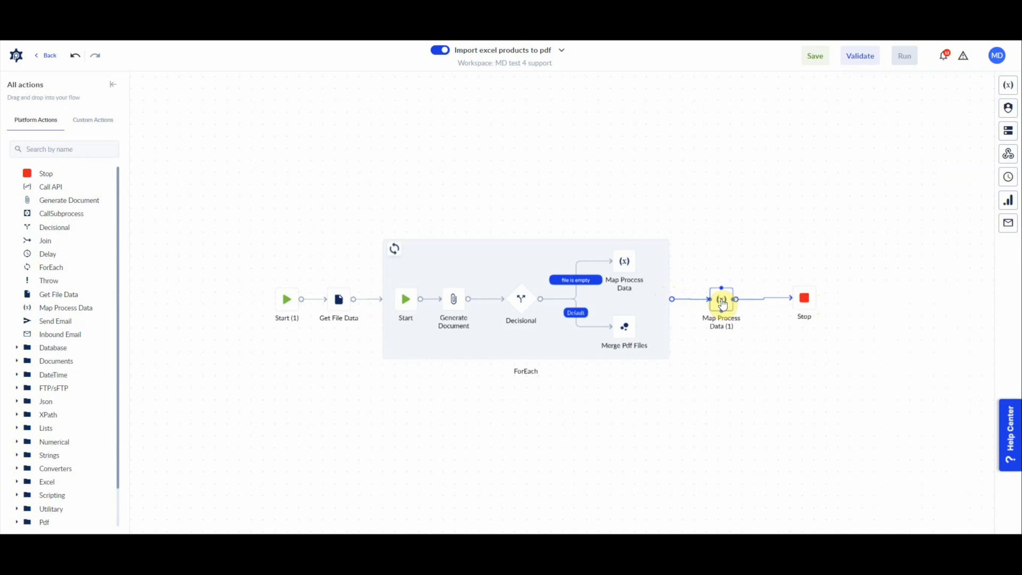
Step: Map OutFile.name to products.pdf in the new Map Process Data action and save the process
left_click(723, 304)
left_click(944, 276)
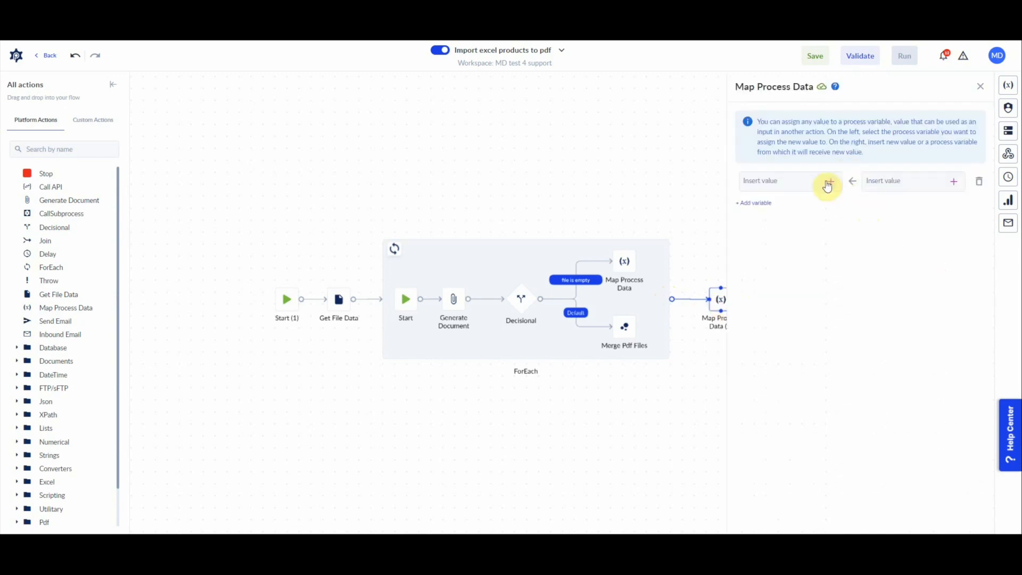
left_click(828, 183)
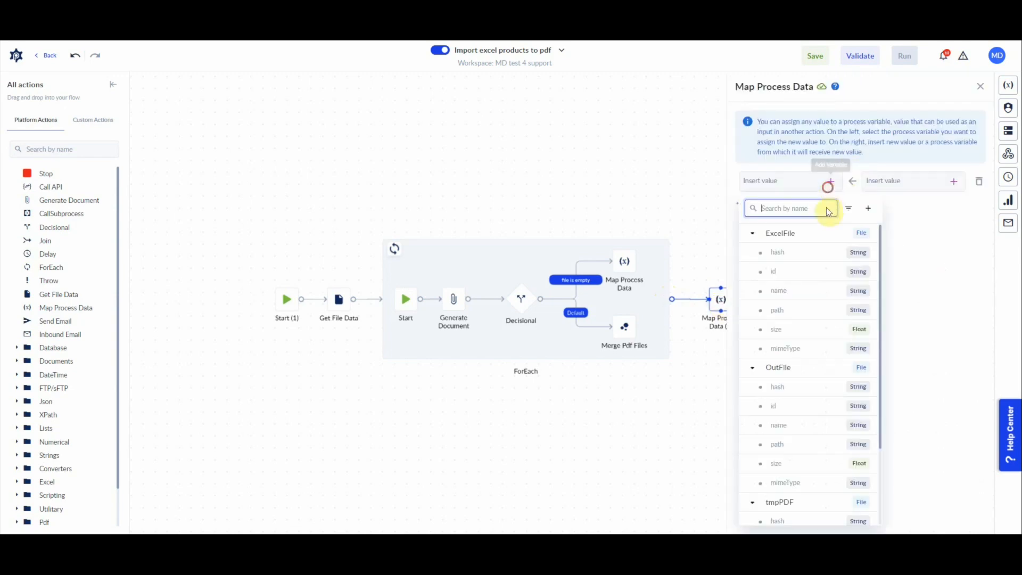
left_click(780, 425)
left_click(888, 179)
type("p")
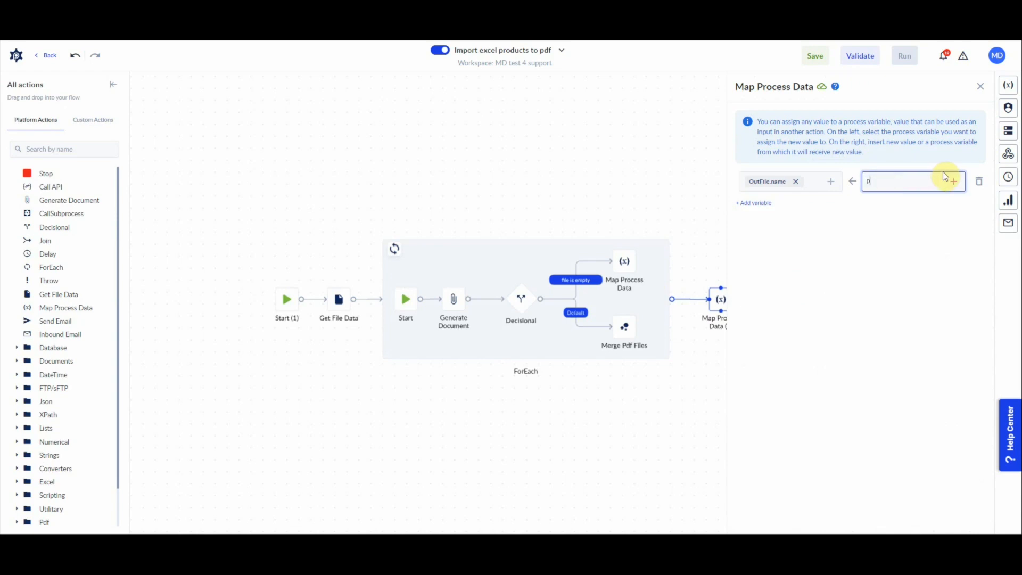
type("roducts.pdf")
left_click(815, 56)
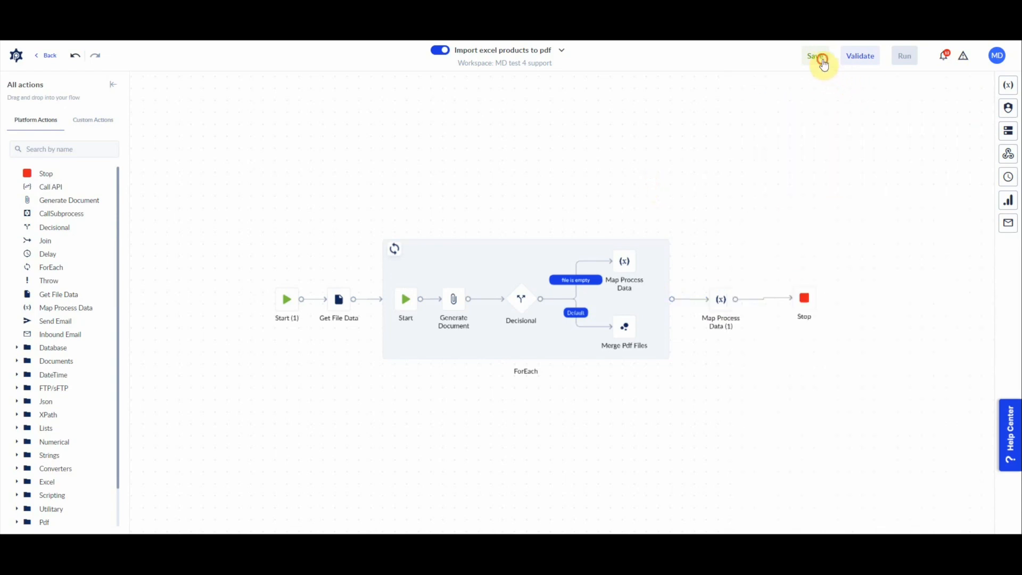
Step: Open the document template "products from Excel" in Document Designer
left_click(17, 56)
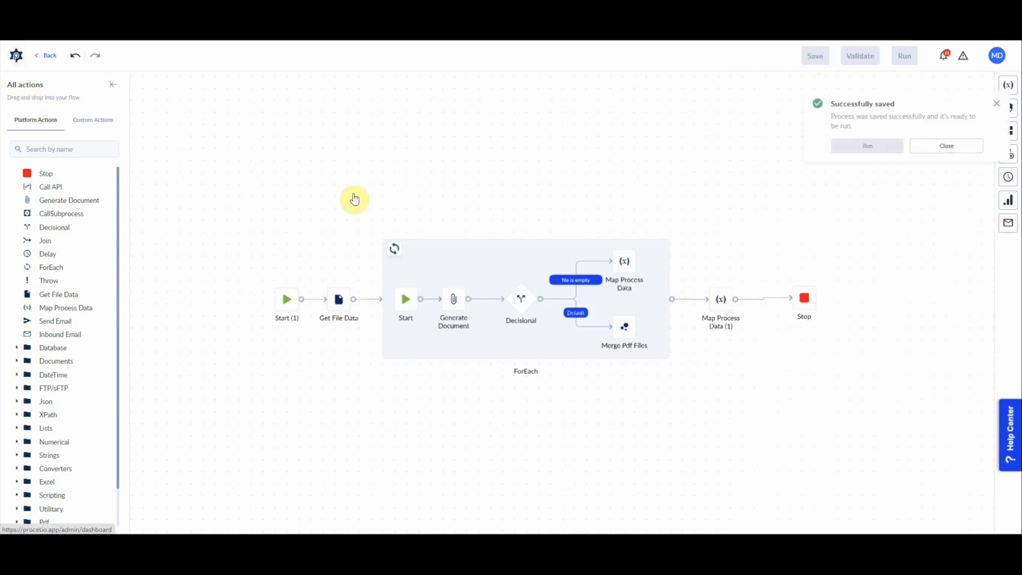
left_click(51, 211)
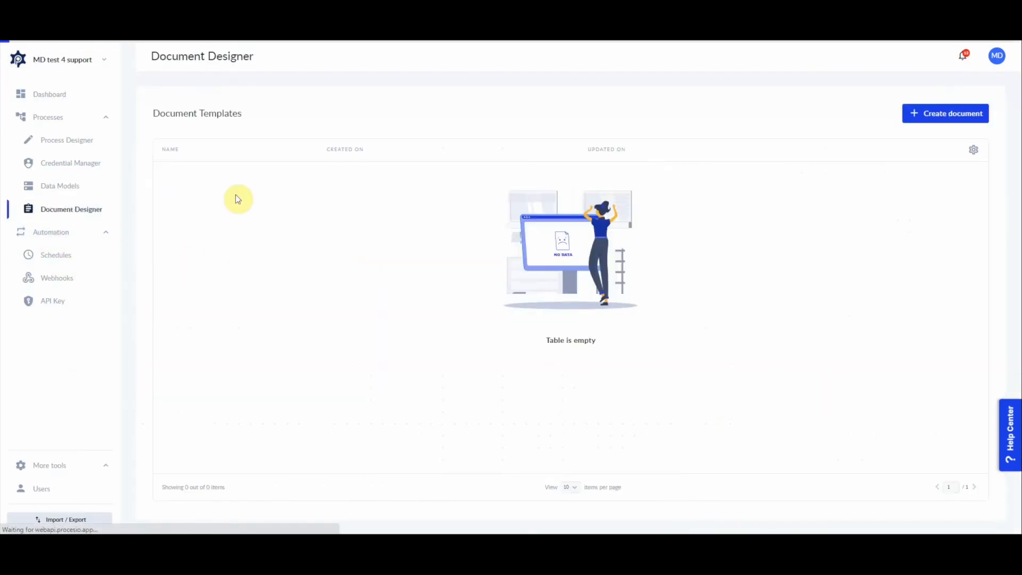
left_click(529, 176)
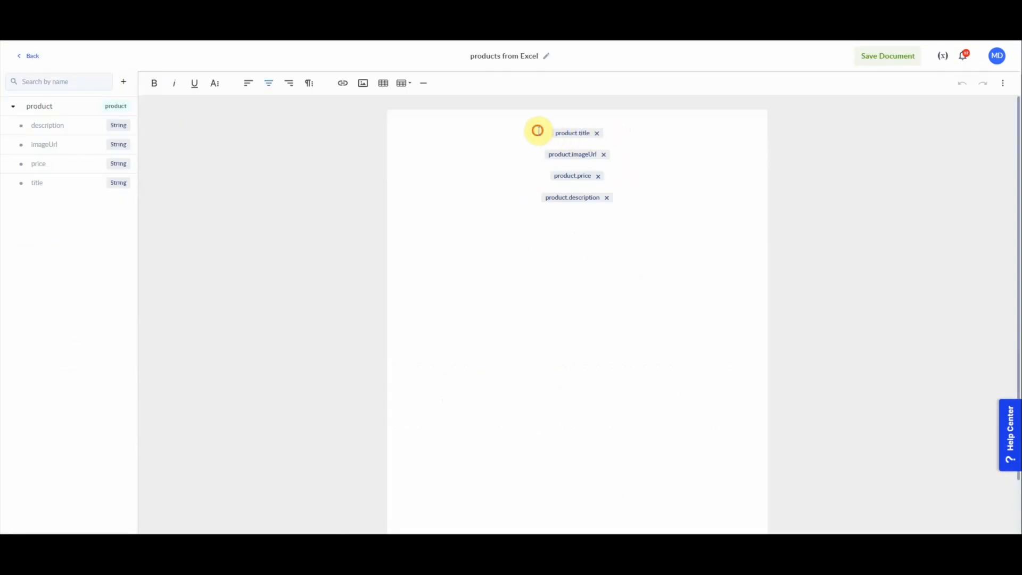
Step: Add a placeholder letter s before and after the product.title field, make that line bold and centre it
left_click(562, 135)
type("s ")
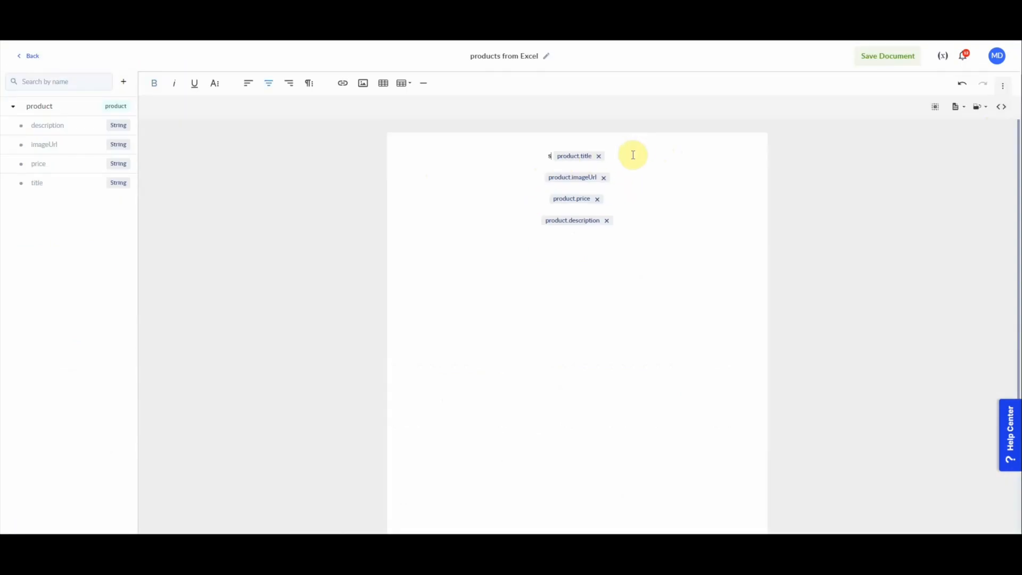
type("s")
left_click_drag(535, 156, 662, 162)
left_click(152, 82)
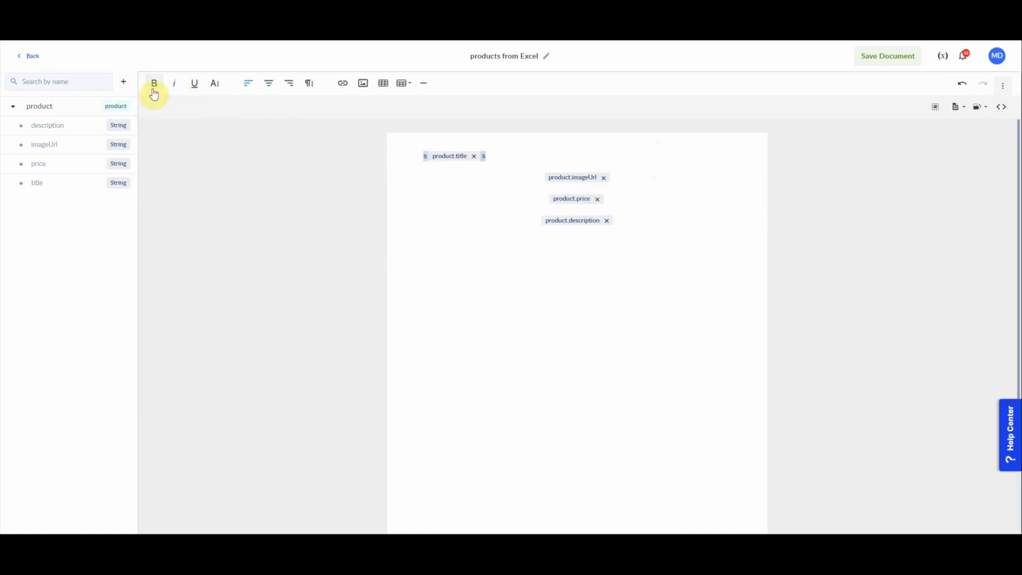
left_click(269, 83)
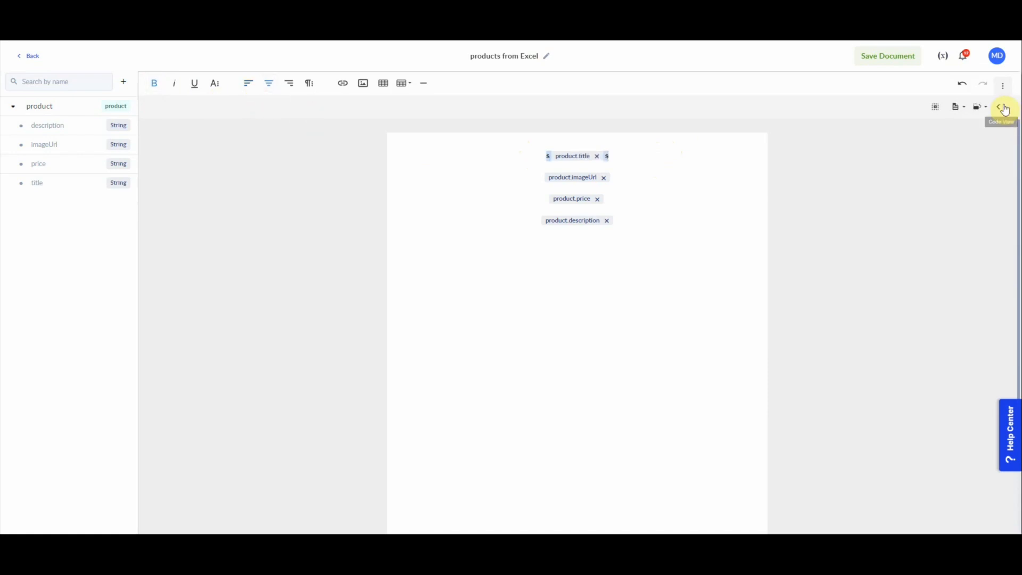
Step: In the template's HTML code, delete the placeholder letters and inner strong tags so one strong element wraps the product.title field
left_click(1004, 108)
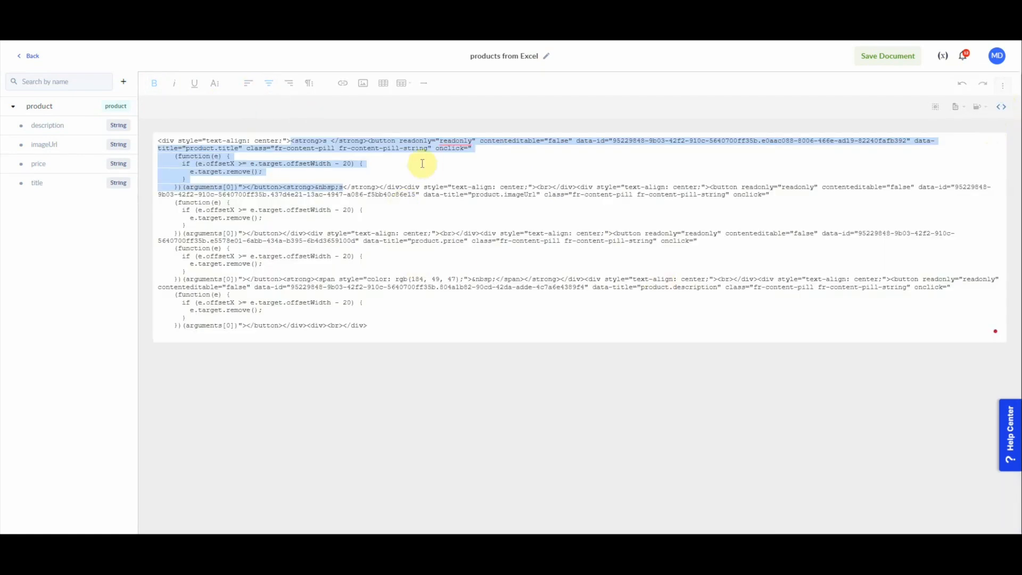
left_click(379, 186)
left_click_drag(285, 187, 342, 187)
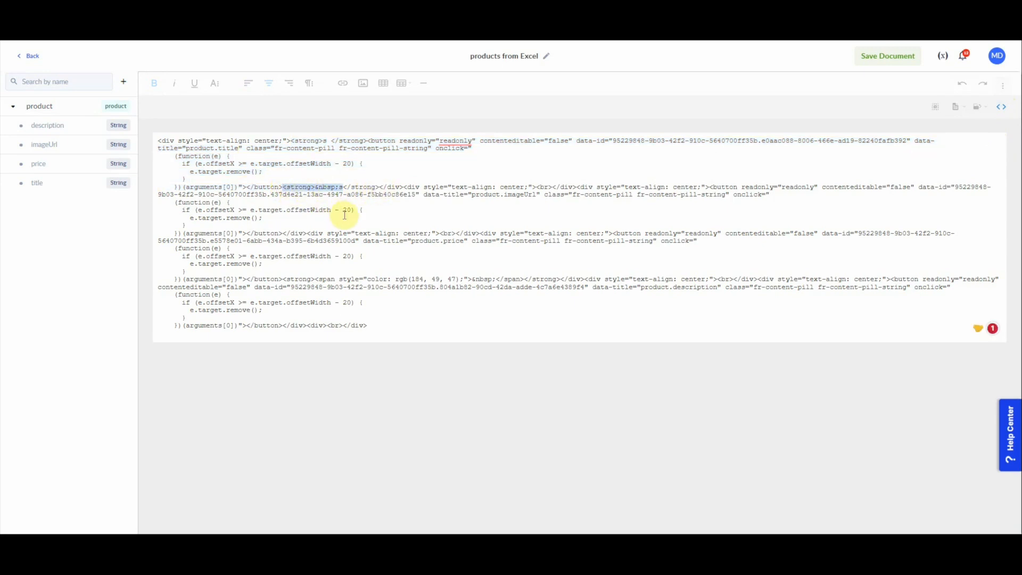
key("BackSpace")
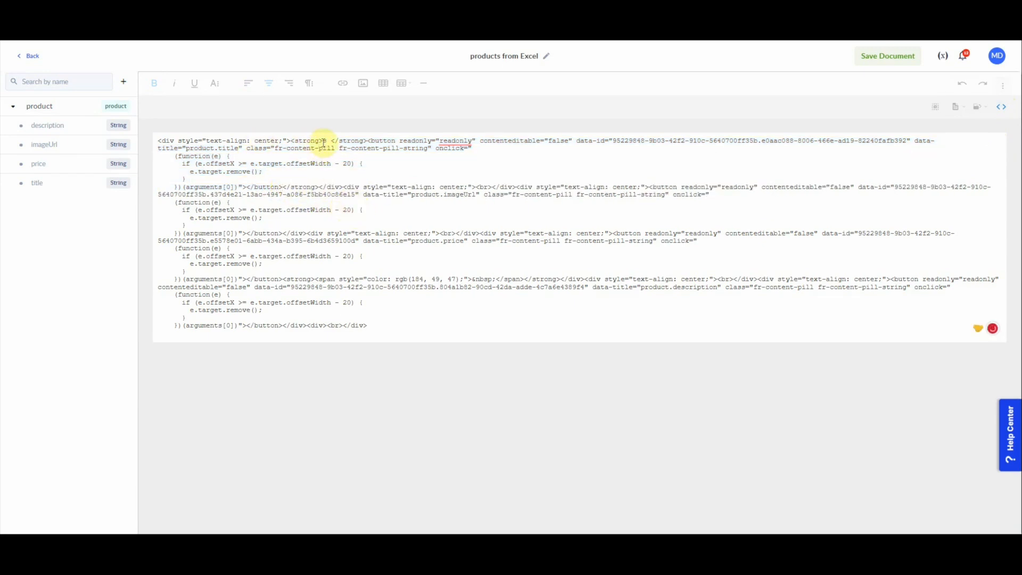
left_click_drag(321, 141, 369, 141)
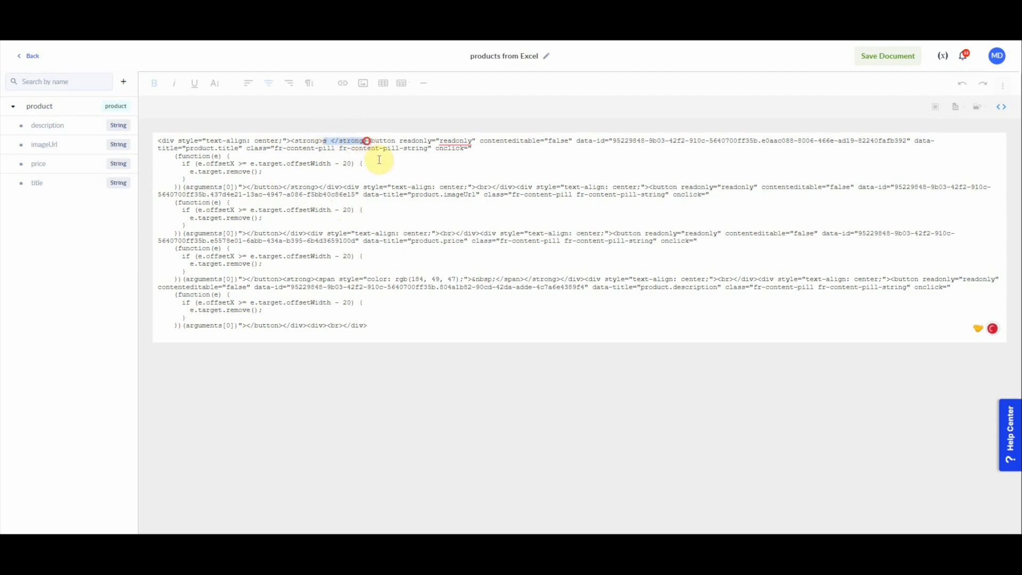
key("BackSpace")
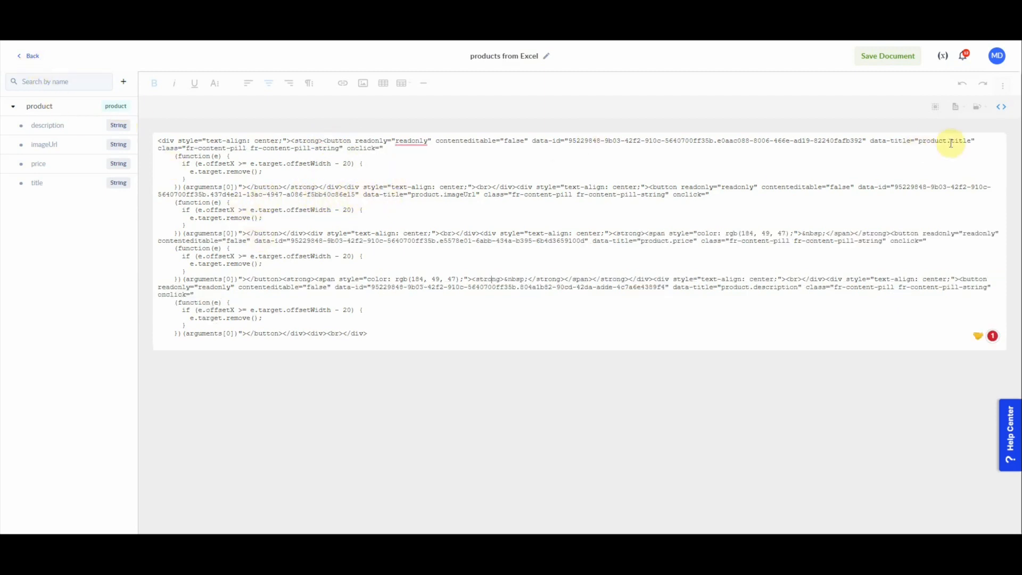
Step: Edit the template's HTML code so the strong and rgb(184, 49, 47) colour tags wrap the product.price field, and save the document
left_click(1003, 108)
left_click(636, 199)
left_click(1002, 108)
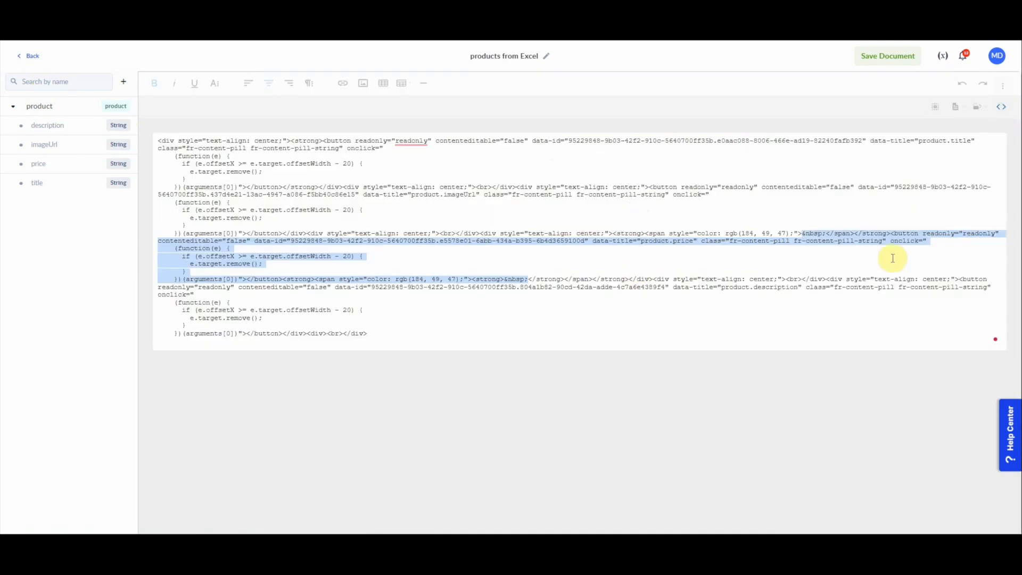
double_click(874, 233)
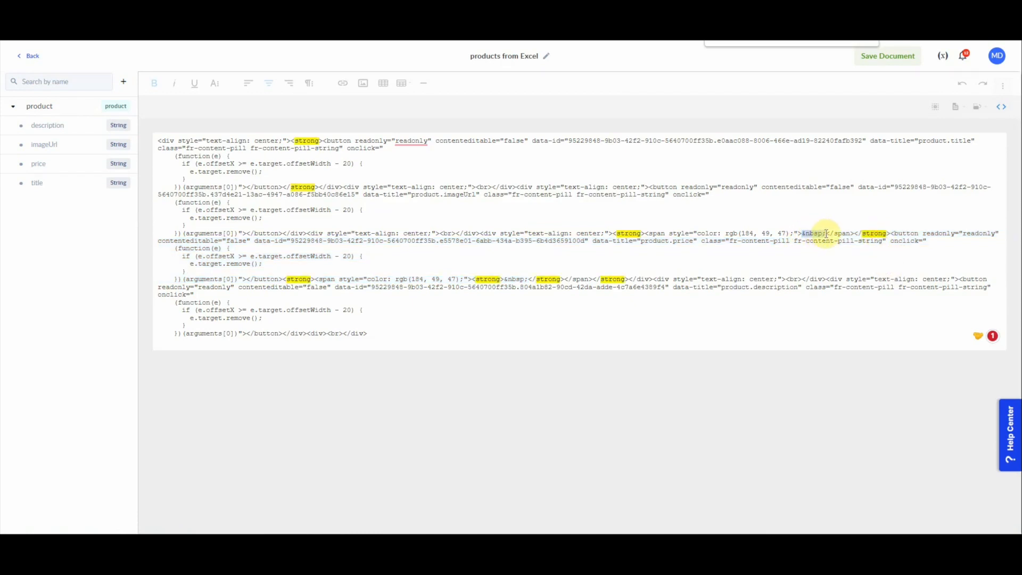
key("BackSpace")
left_click(868, 234, "shift")
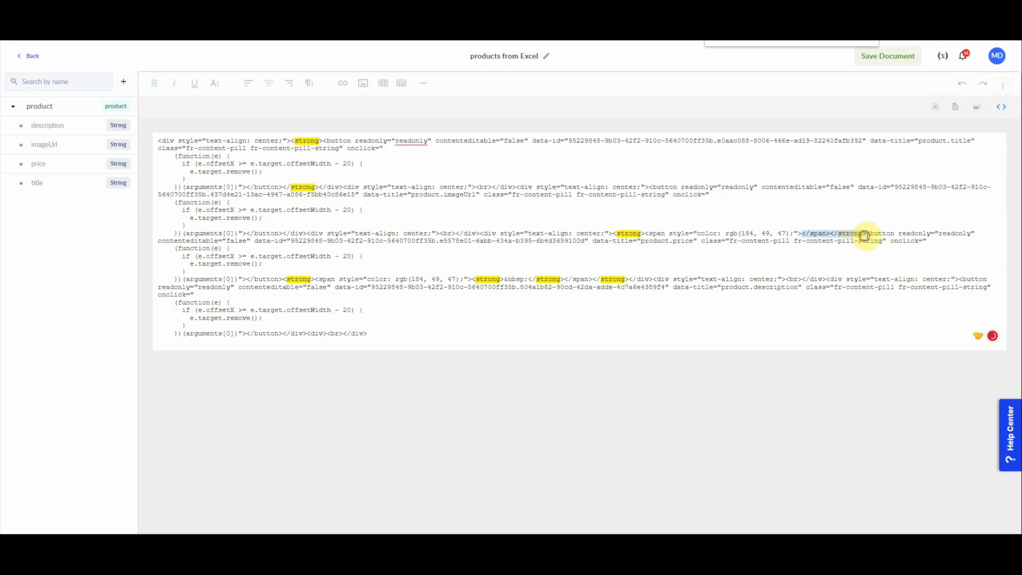
key("BackSpace")
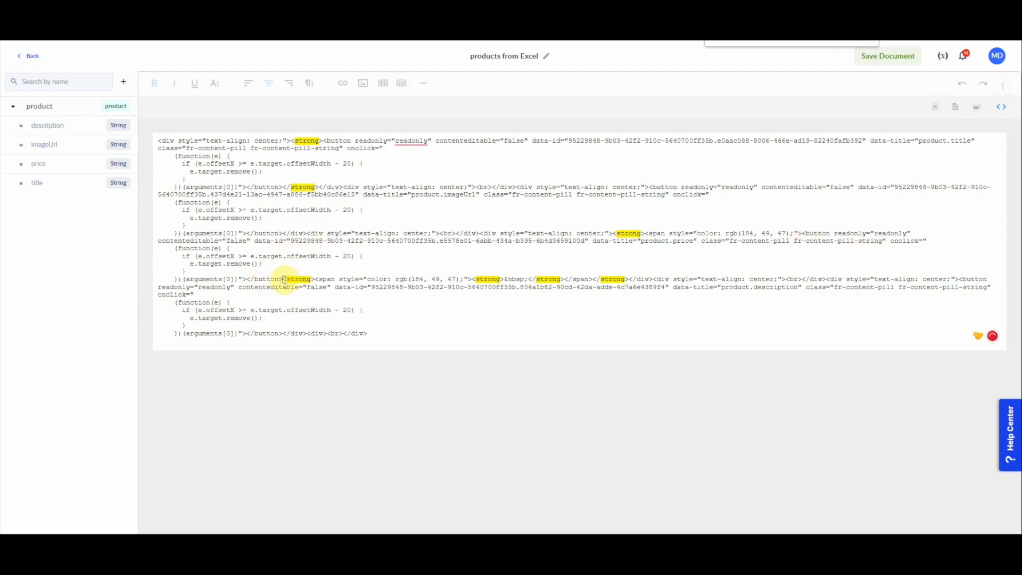
left_click_drag(303, 280, 441, 280)
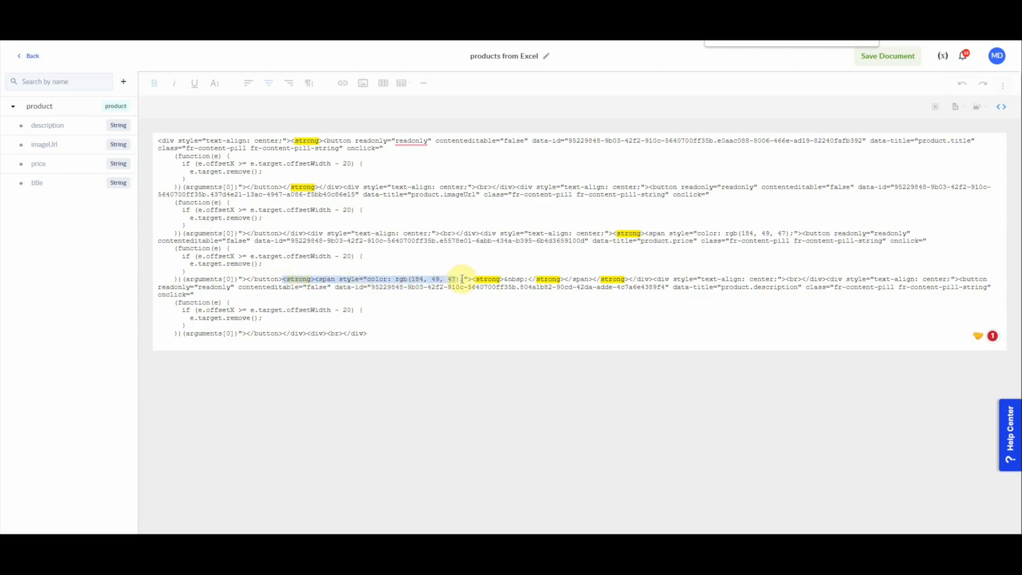
left_click_drag(483, 279, 548, 285)
key("BackSpace")
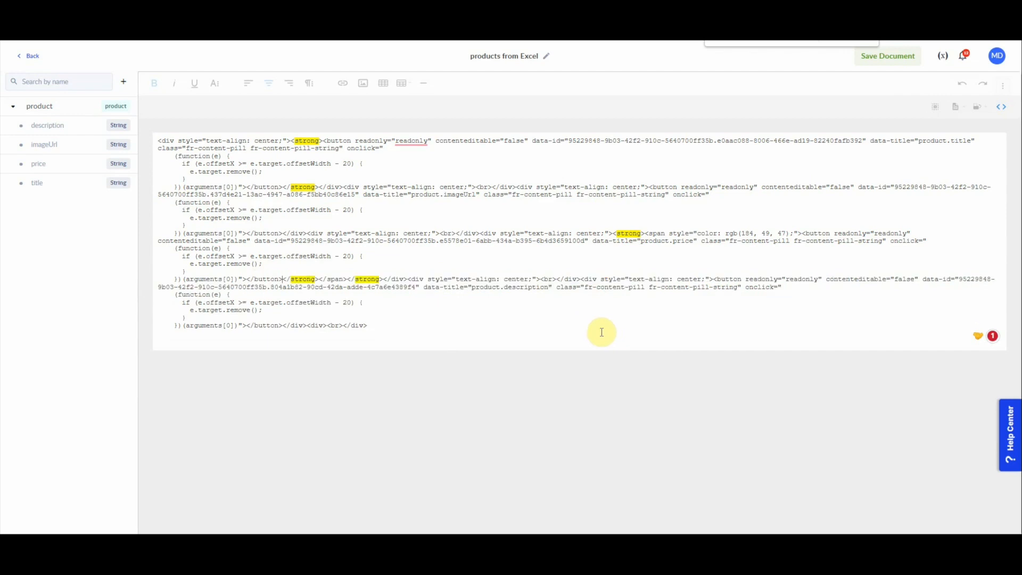
left_click(999, 109)
left_click(889, 57)
Step: Run the Import excel products to pdf process with Products.xlsx from File Explorer as the ExcelFile input
left_click(32, 57)
left_click(74, 140)
left_click(945, 182)
left_click(518, 544)
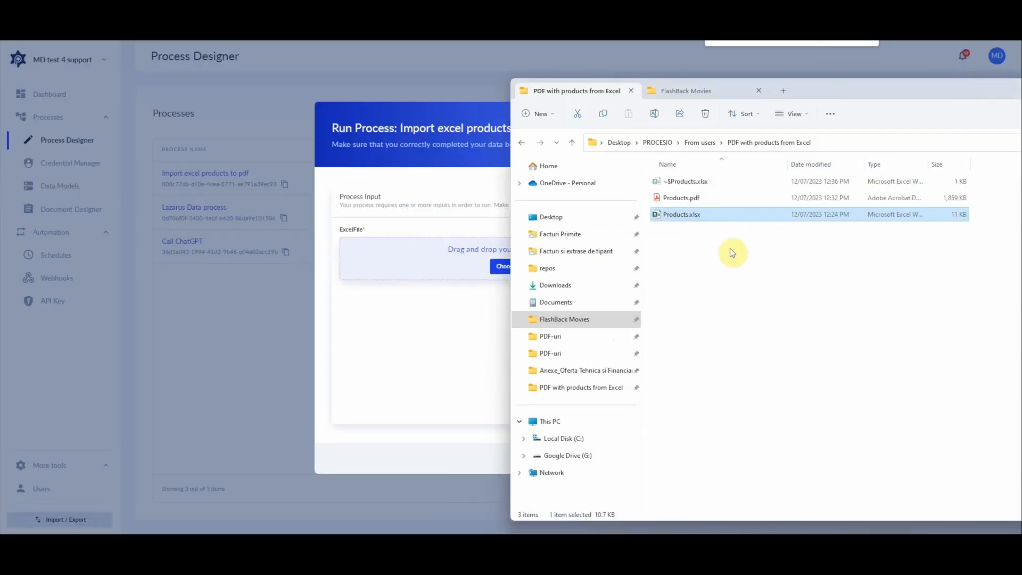
left_click_drag(695, 217, 436, 253)
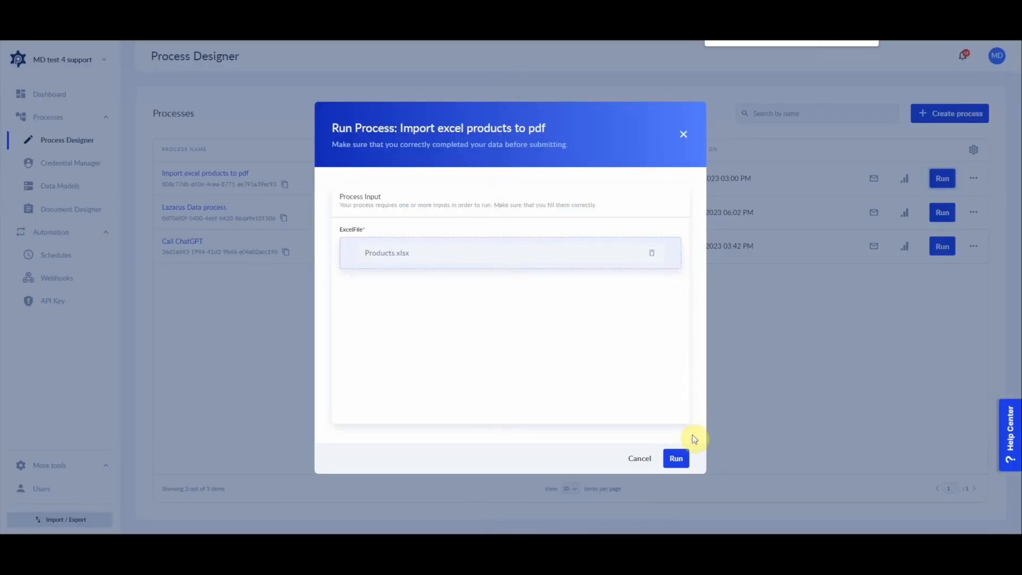
left_click(675, 459)
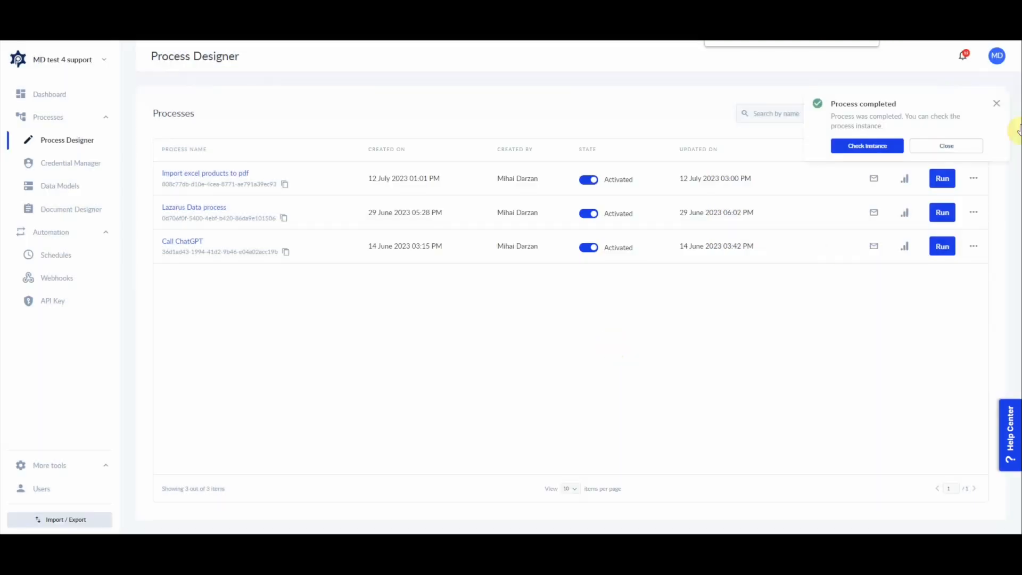
Step: Open the new run instance, download the OutFile output from its variables and open the downloaded PDF
left_click(882, 149)
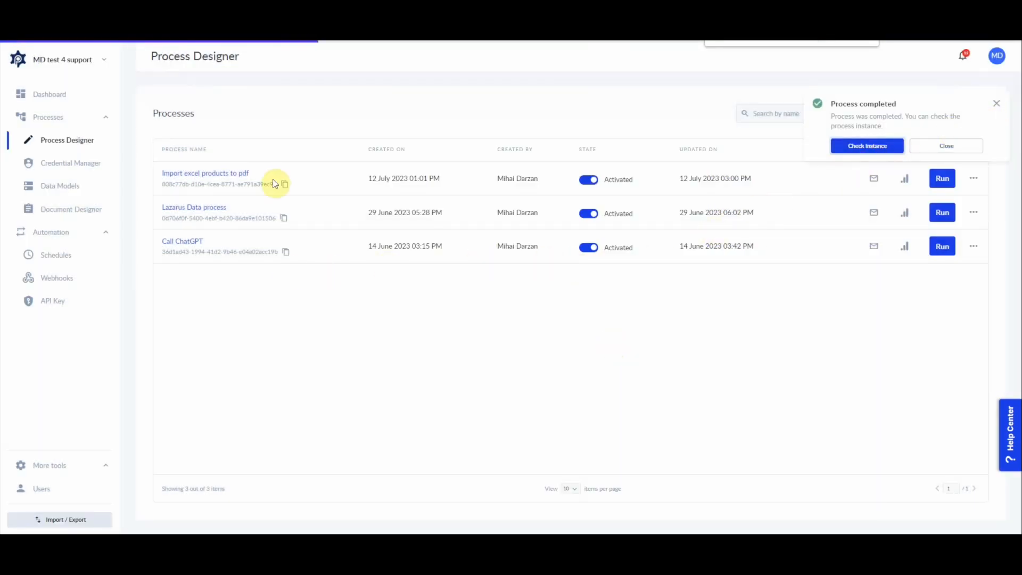
left_click(876, 132)
left_click(856, 130)
left_click(950, 86)
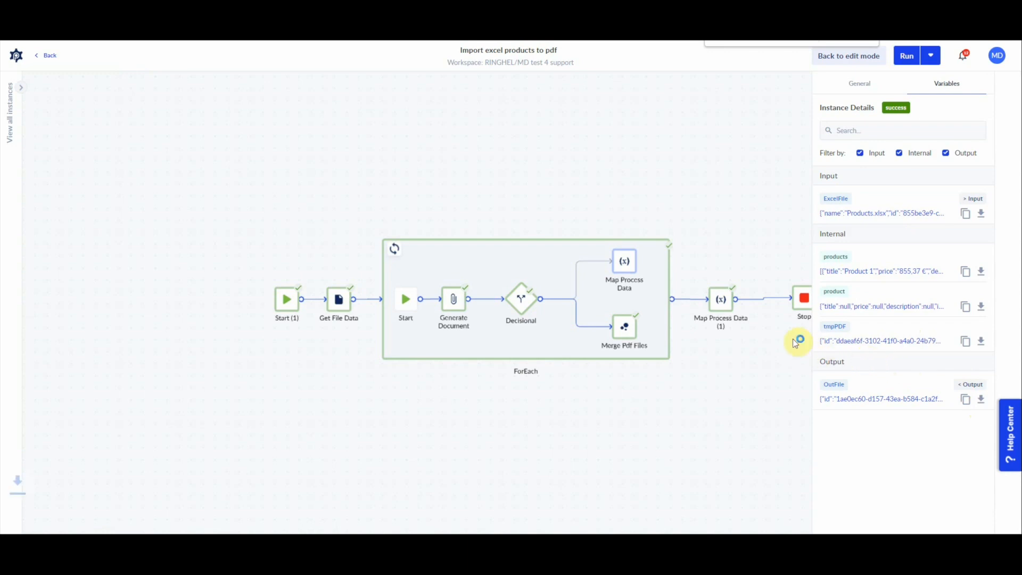
left_click(79, 520)
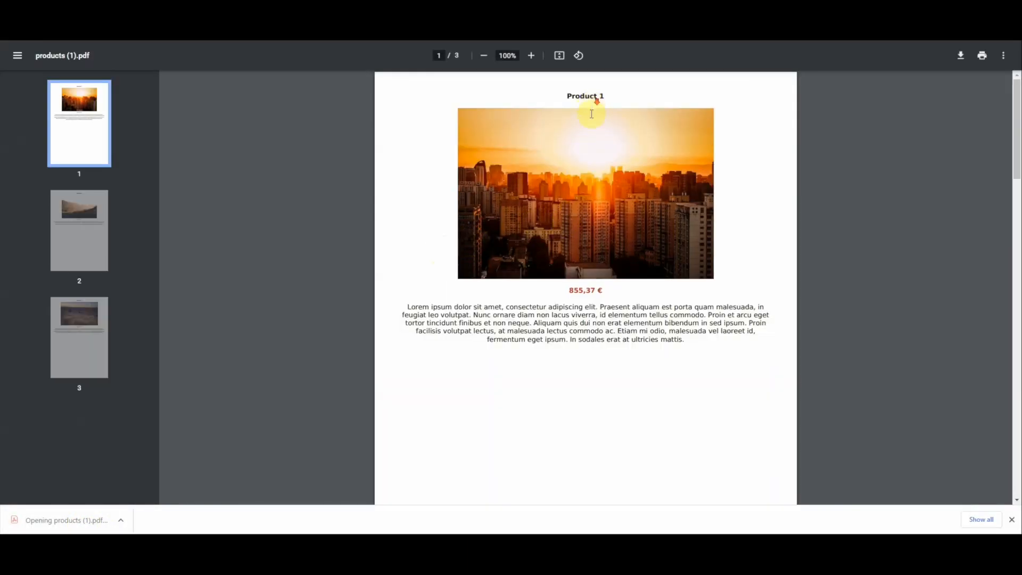
Step: Examine the title and price formatting on all product pages of the new PDF, and close it
scroll(615, 300, "down", 12)
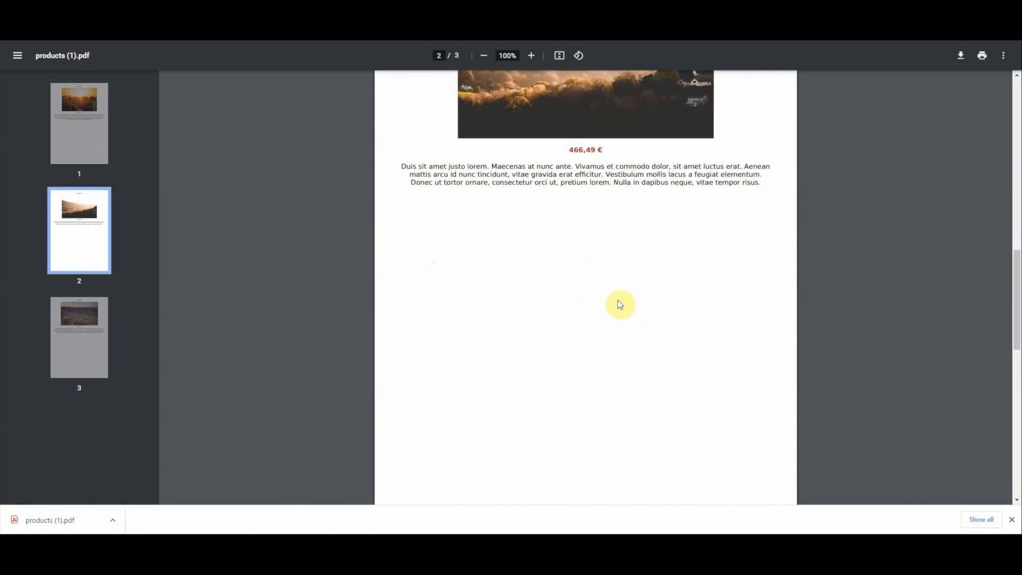
scroll(620, 304, "down", 6)
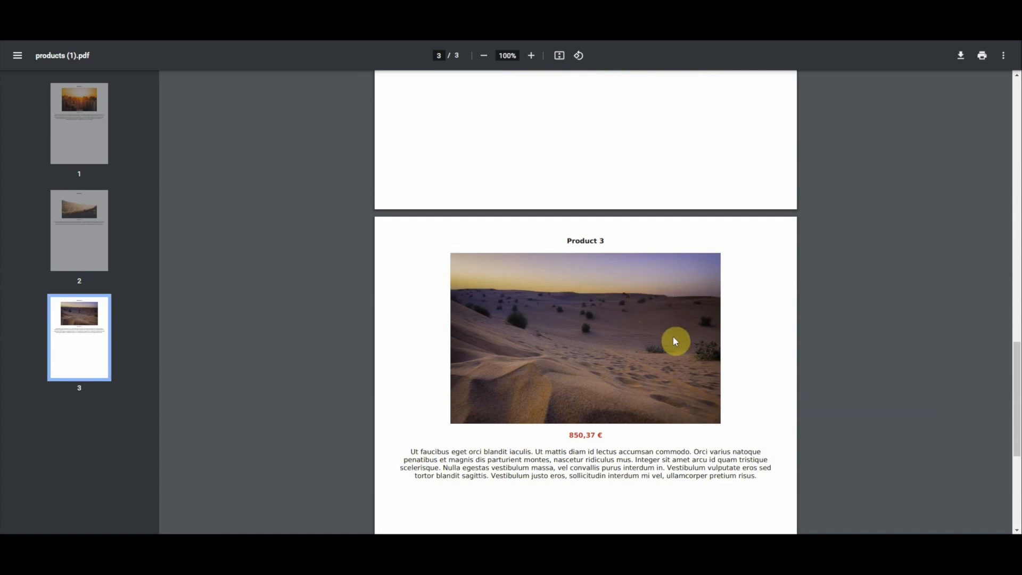
scroll(674, 341, "down", 3)
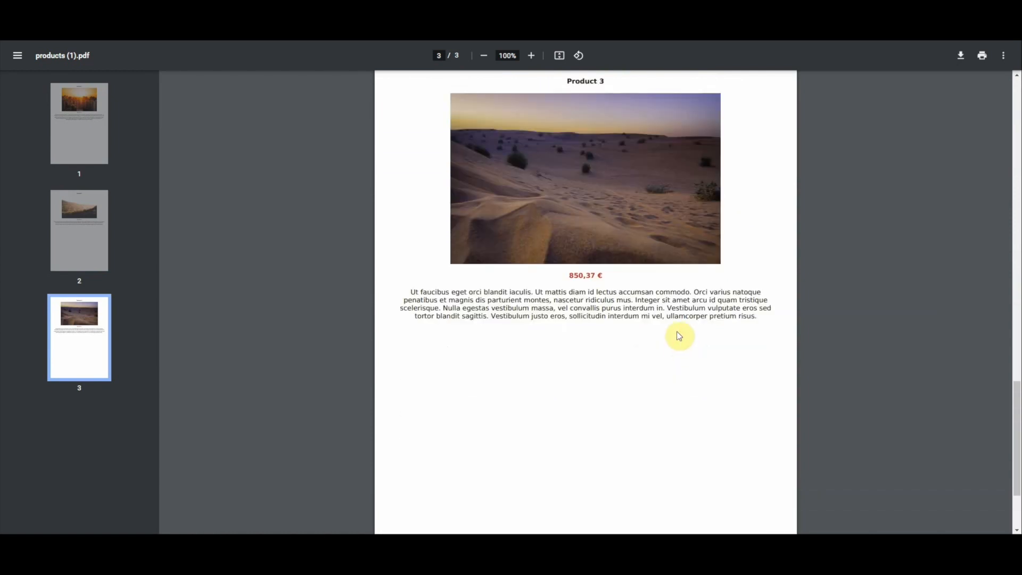
scroll(658, 335, "down", 2)
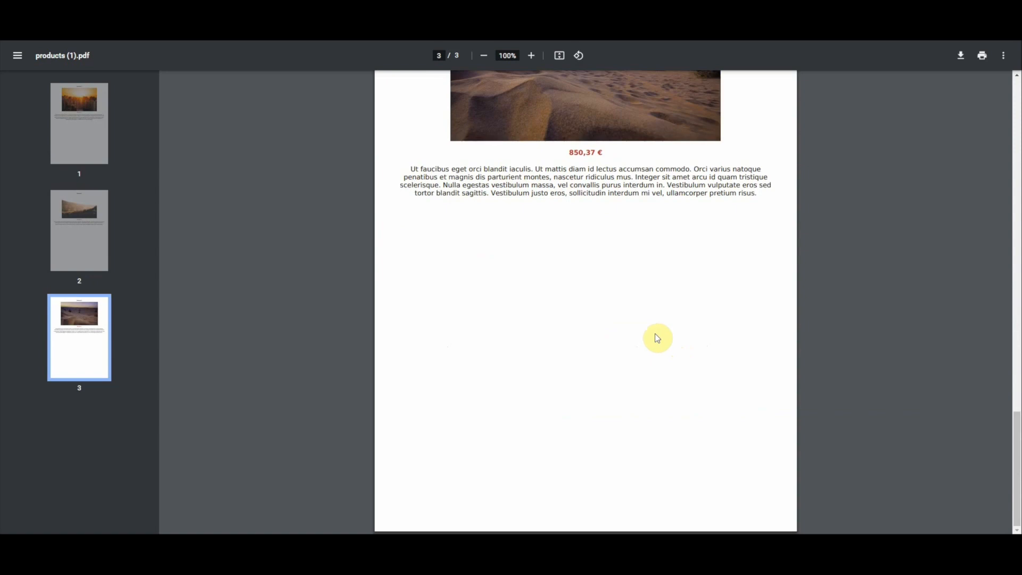
scroll(658, 335, "up", 15)
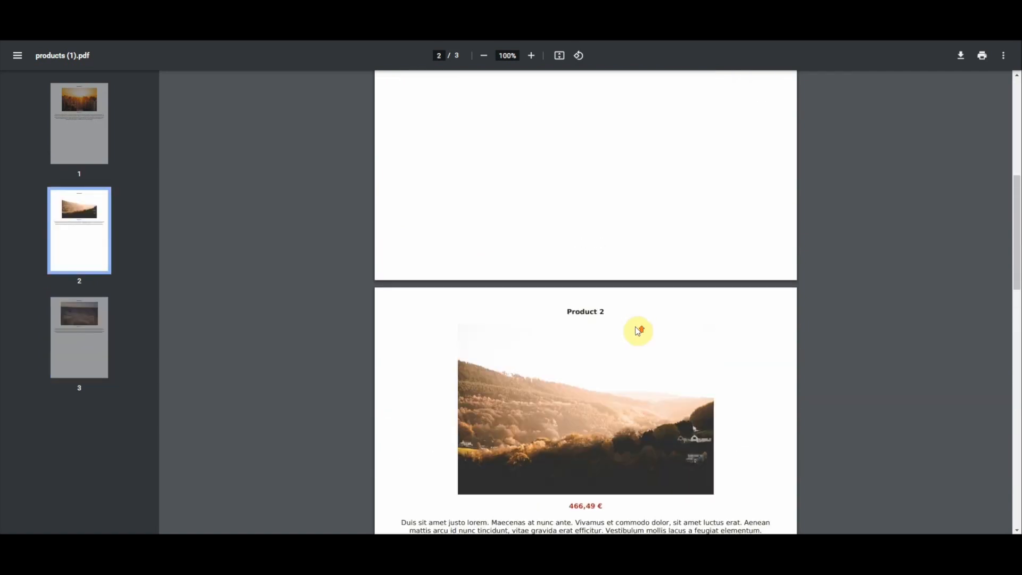
scroll(639, 331, "up", 6)
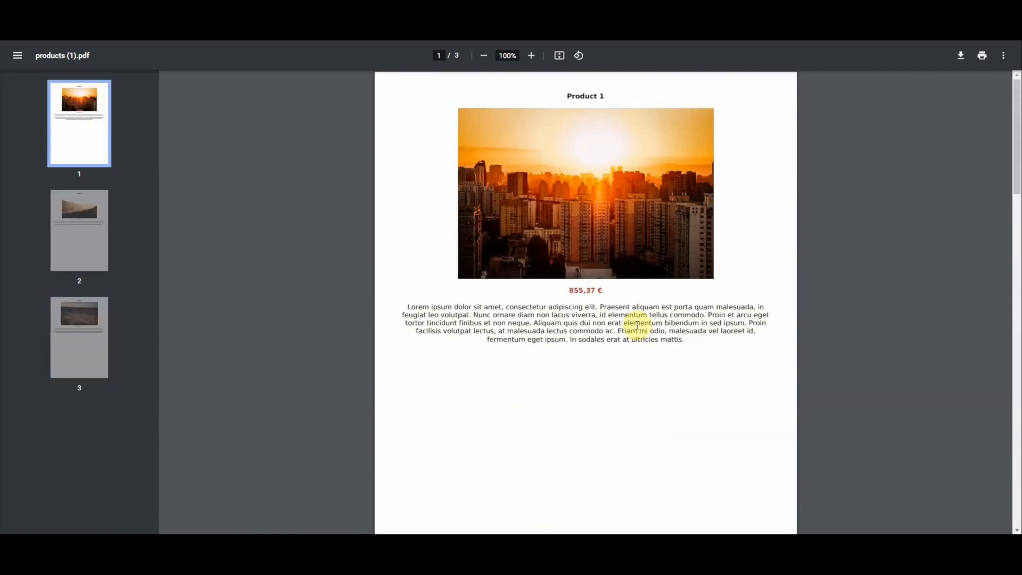
scroll(733, 356, "down", 3)
scroll(735, 354, "up", 3)
left_click(756, 10)
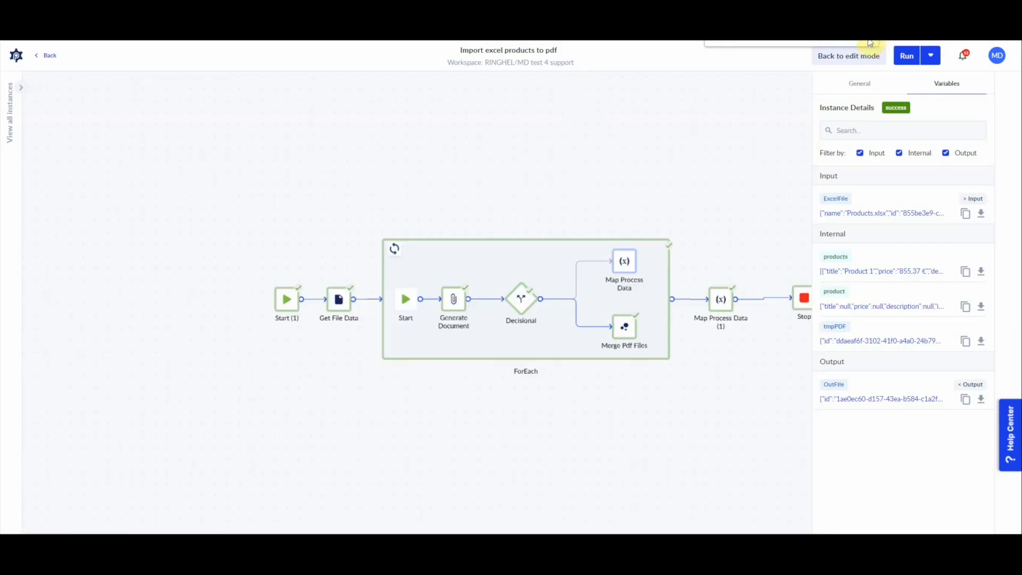